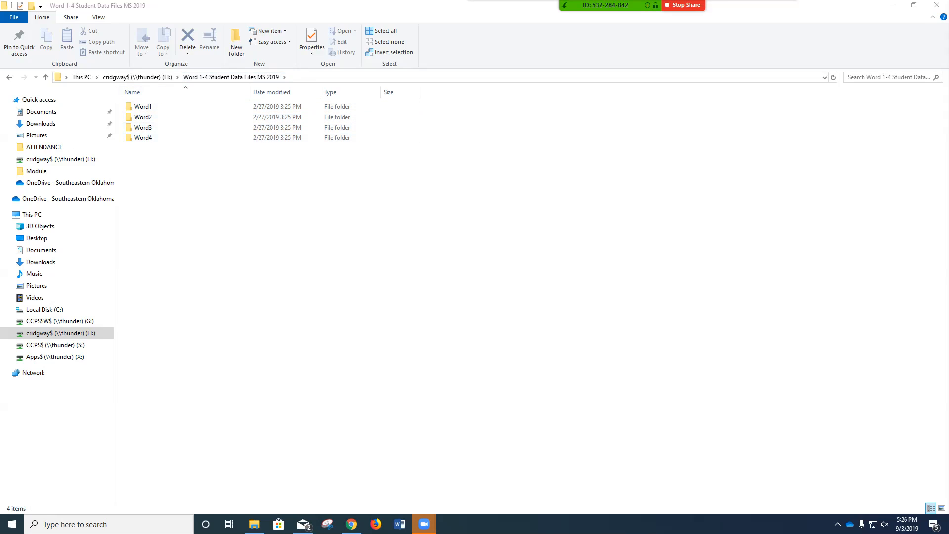
Open the document NP_WD_2-2 from the Module folder inside the Word2 folder.
double_click(143, 117)
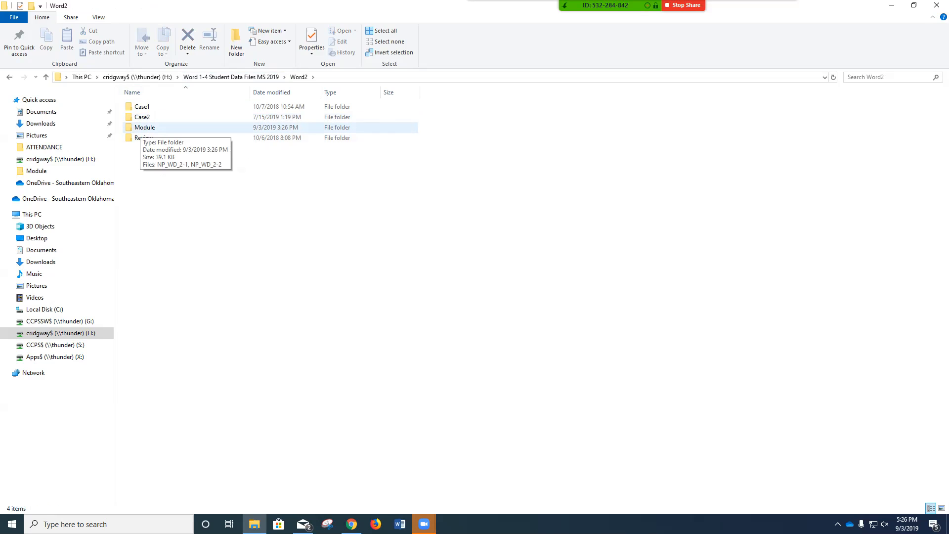
double_click(144, 127)
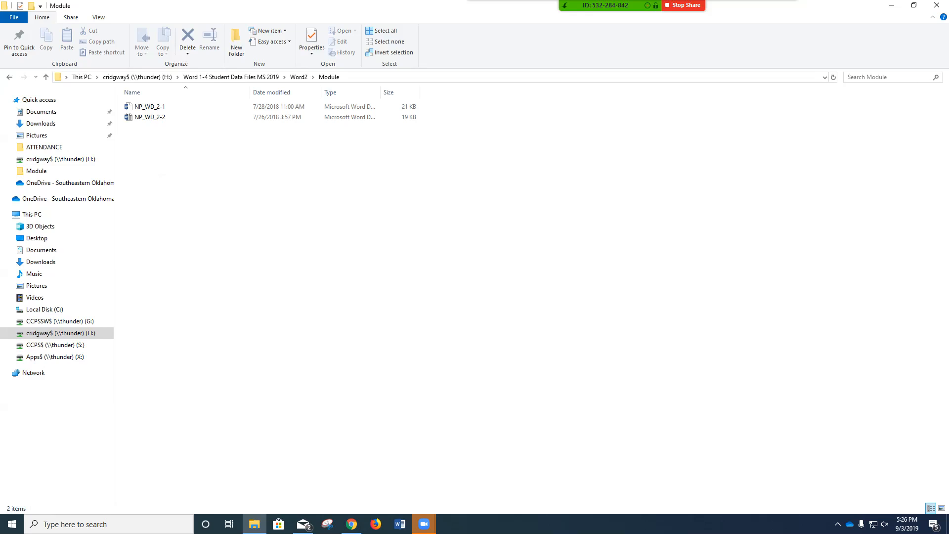
double_click(150, 117)
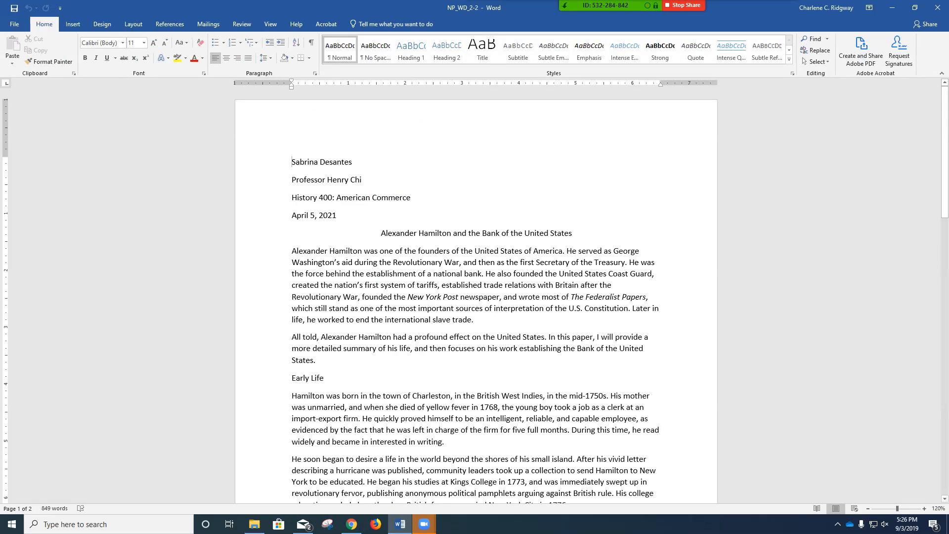
Save a copy of the document to the H: drive, named WD2_Hamilton_ followed by the student's surname.
left_click(15, 24)
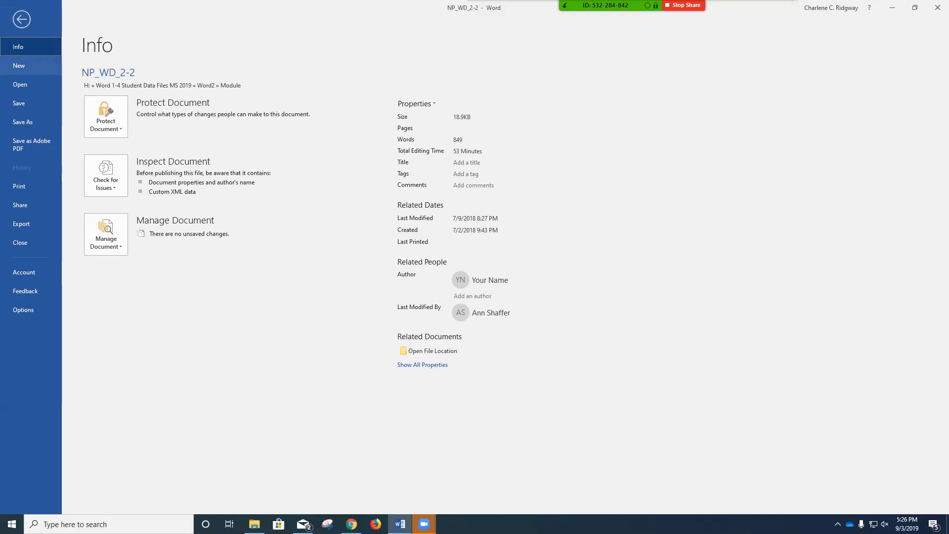
left_click(22, 121)
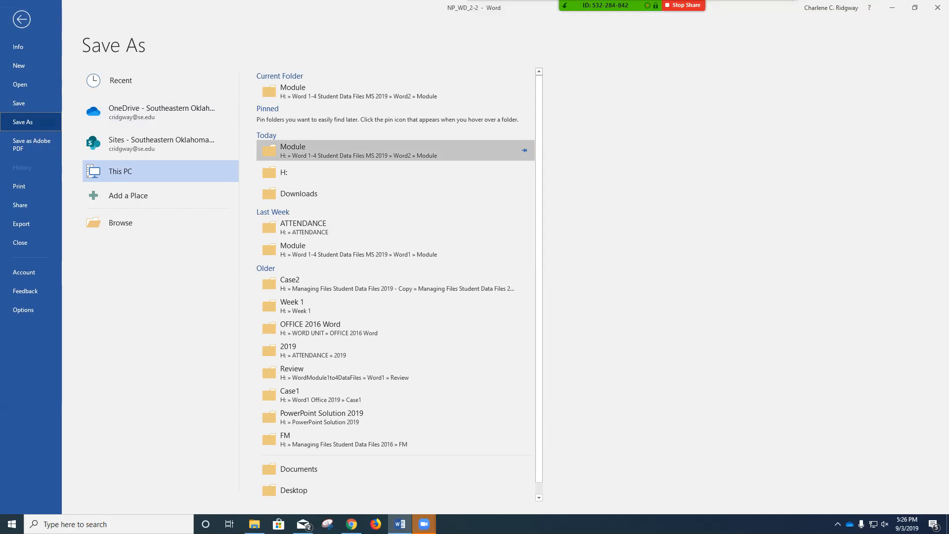
left_click(284, 172)
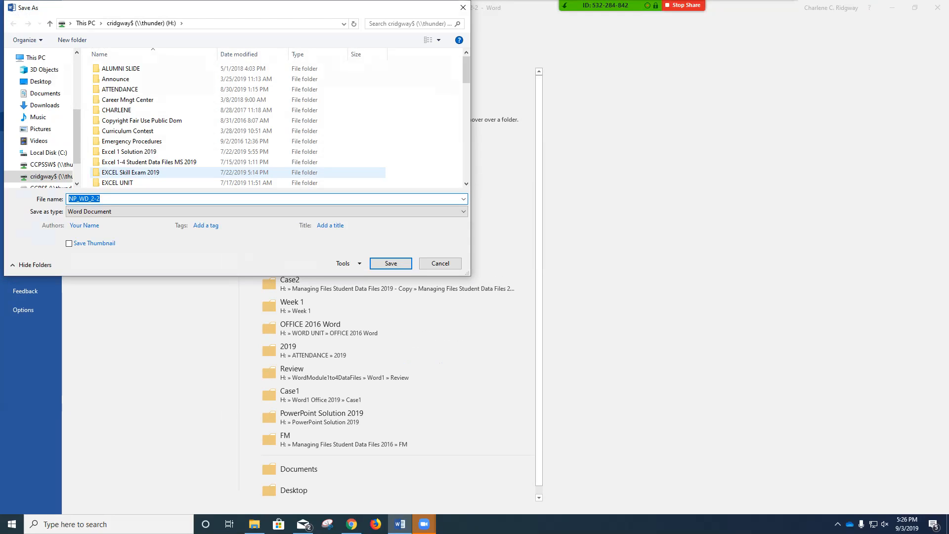
type("WD")
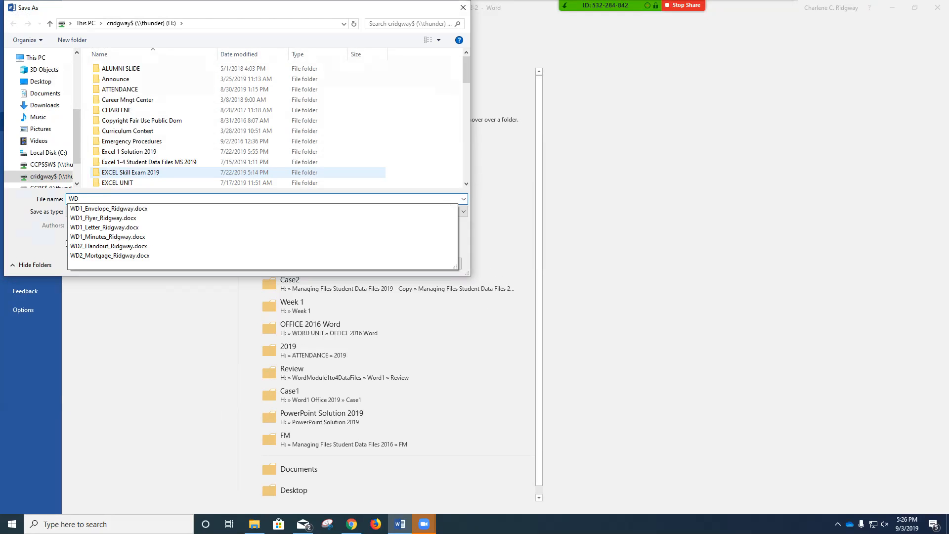
type("2")
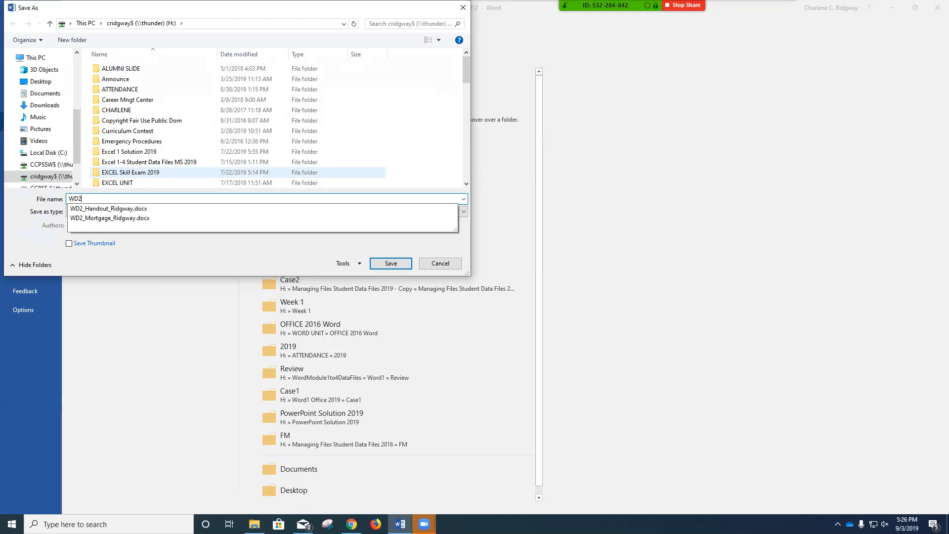
type("_Hamilton")
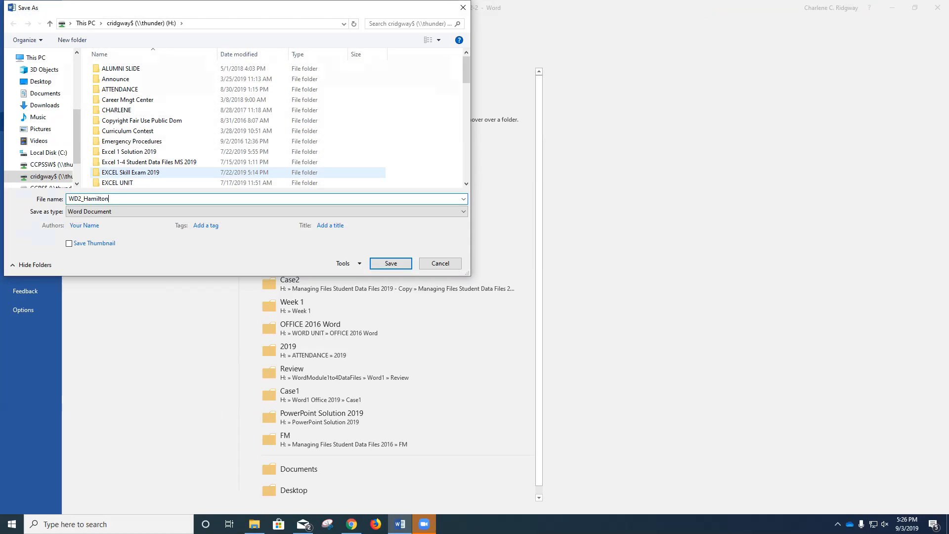
type("_Ridgway")
left_click(390, 263)
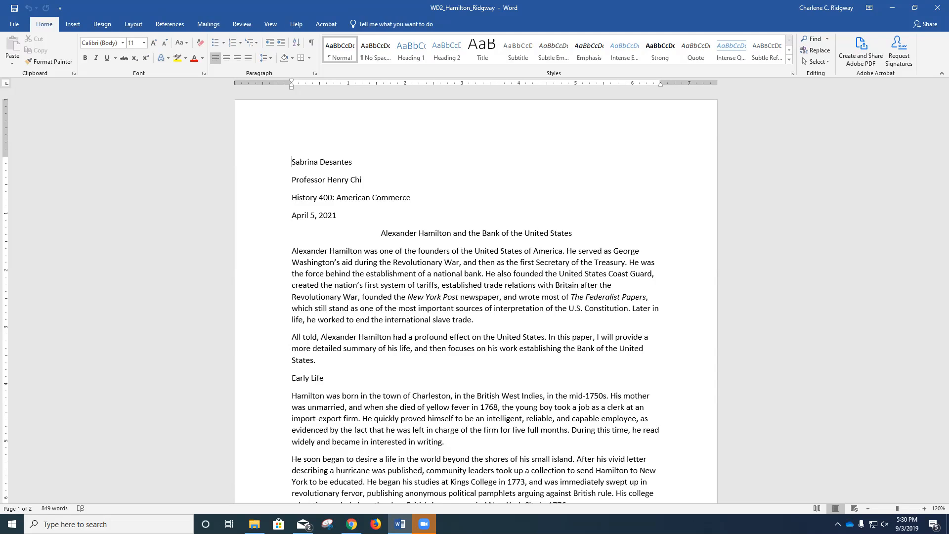
Set the line spacing of the entire document to 2.0 and remove the space after paragraphs.
key("ctrl+a")
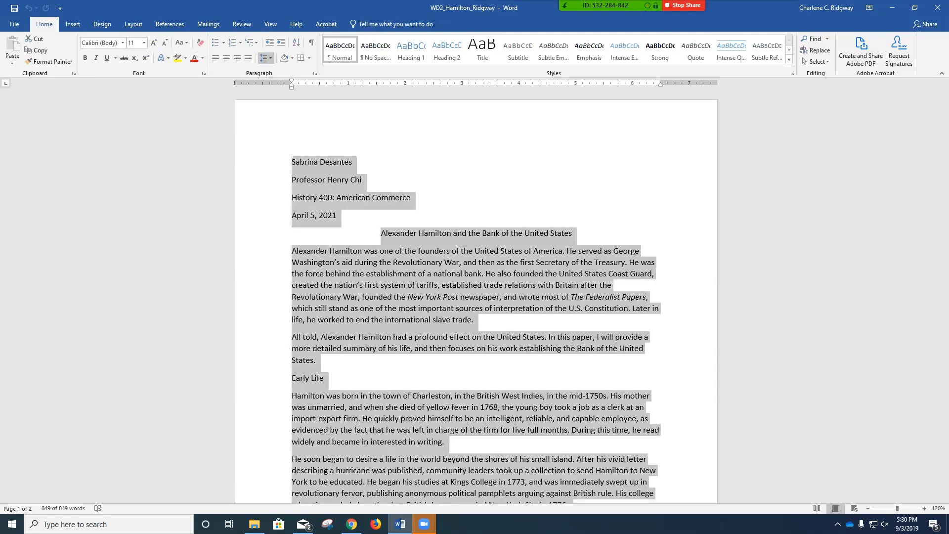
left_click(266, 58)
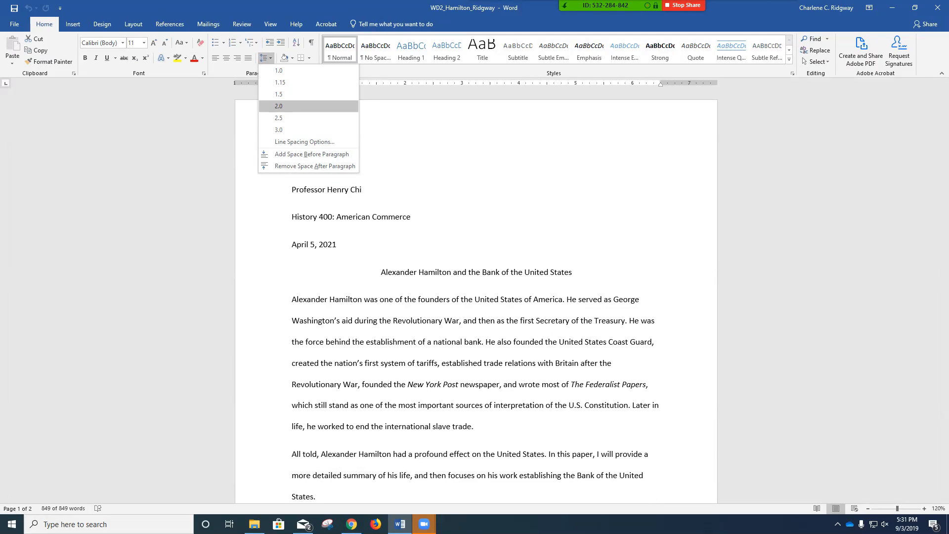
left_click(278, 106)
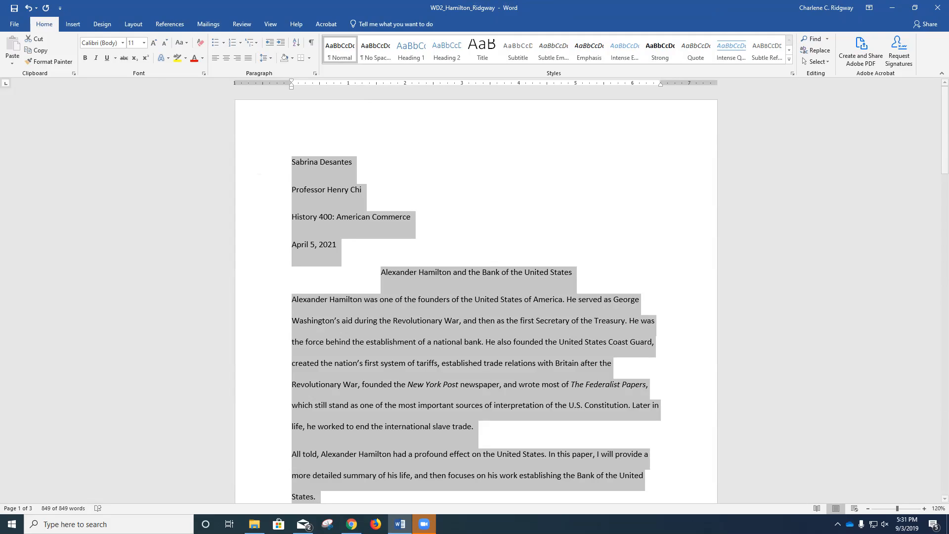
left_click(266, 58)
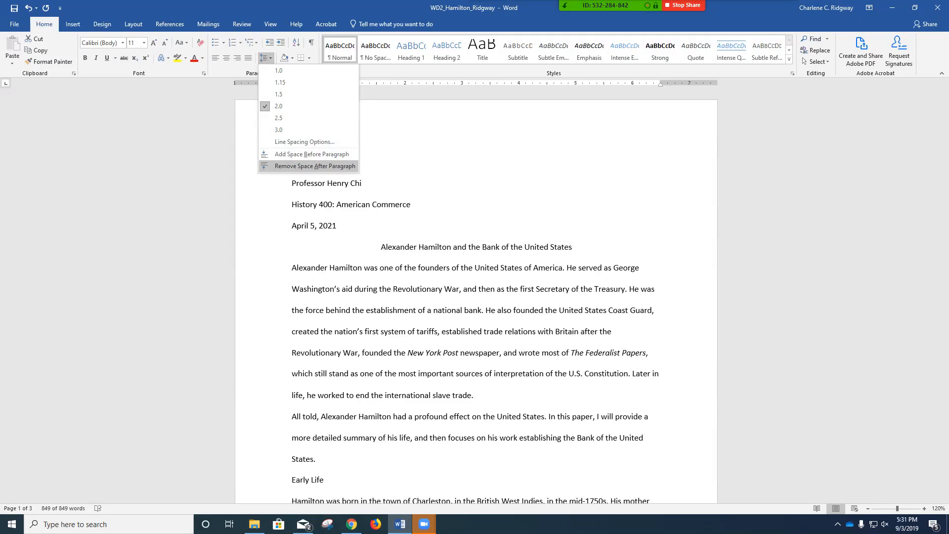
left_click(315, 166)
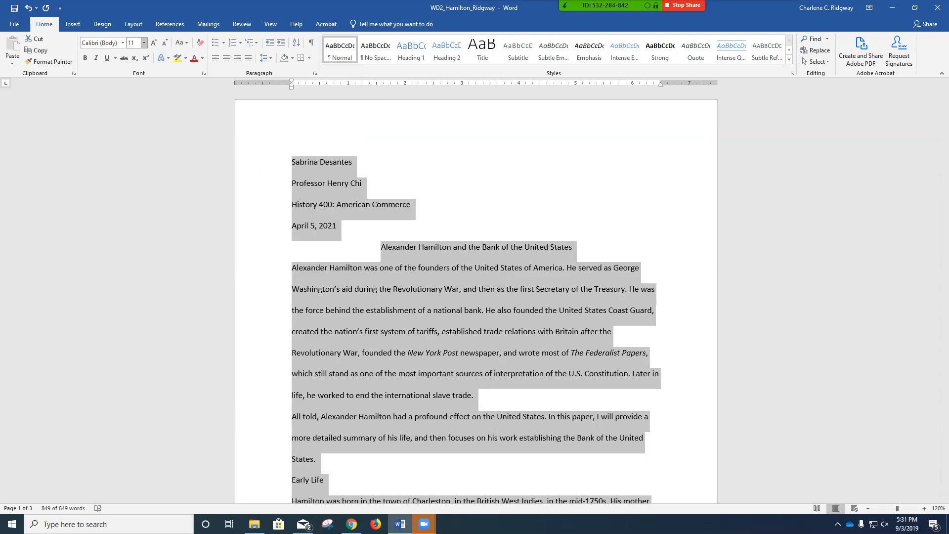
Set the font size of the entire document's text to 12 and deselect the text.
left_click(144, 43)
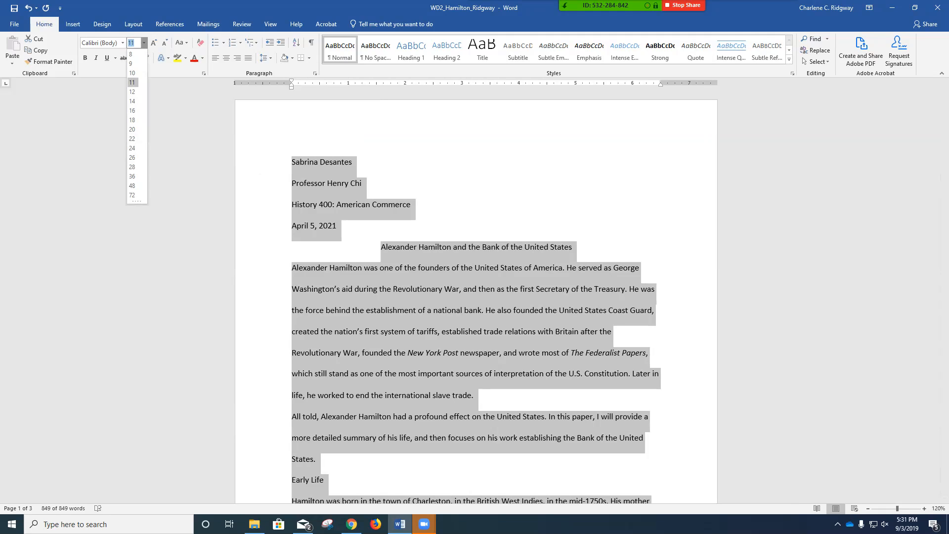
left_click(132, 92)
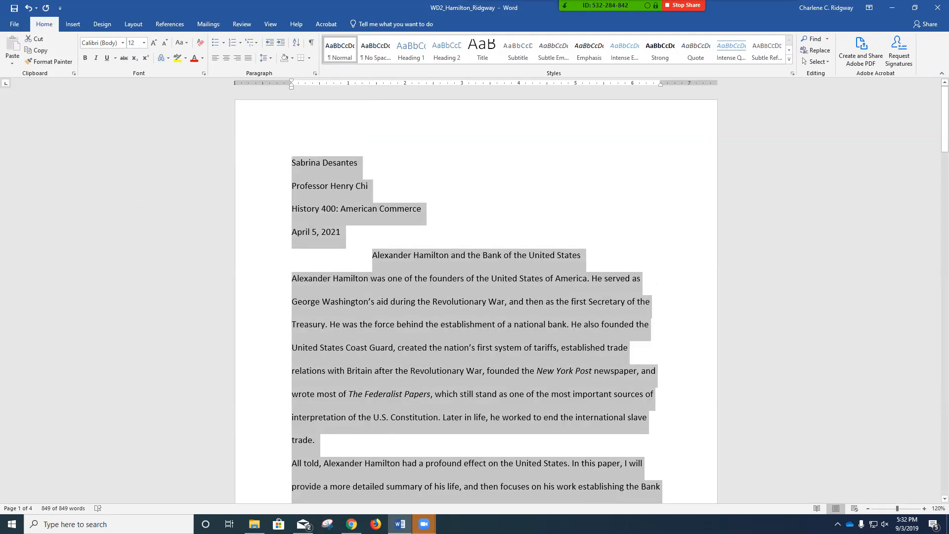
left_click(422, 208)
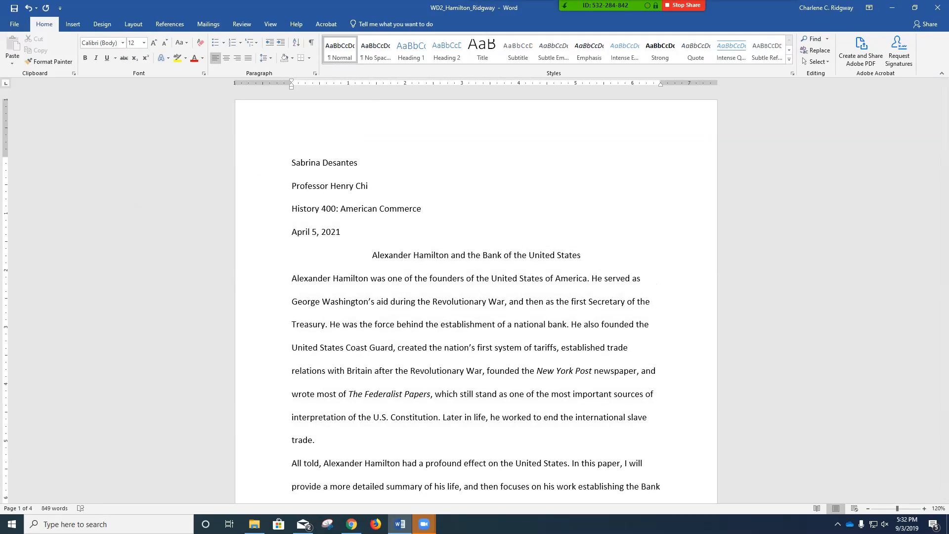
Show the formatting marks and replace the author name on the paper's first line with the student's full name.
left_click(311, 42)
left_click_drag(292, 163, 364, 163)
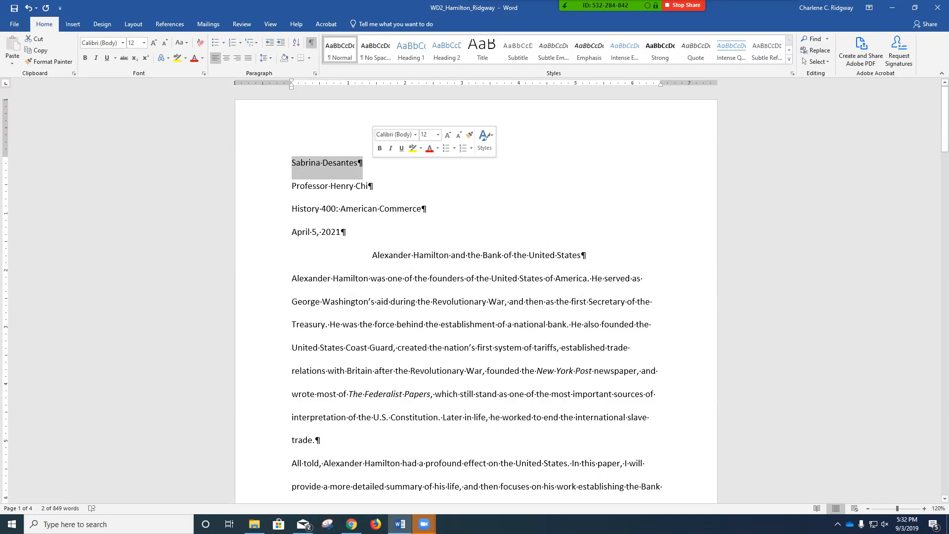
type("Charlene Ridgway")
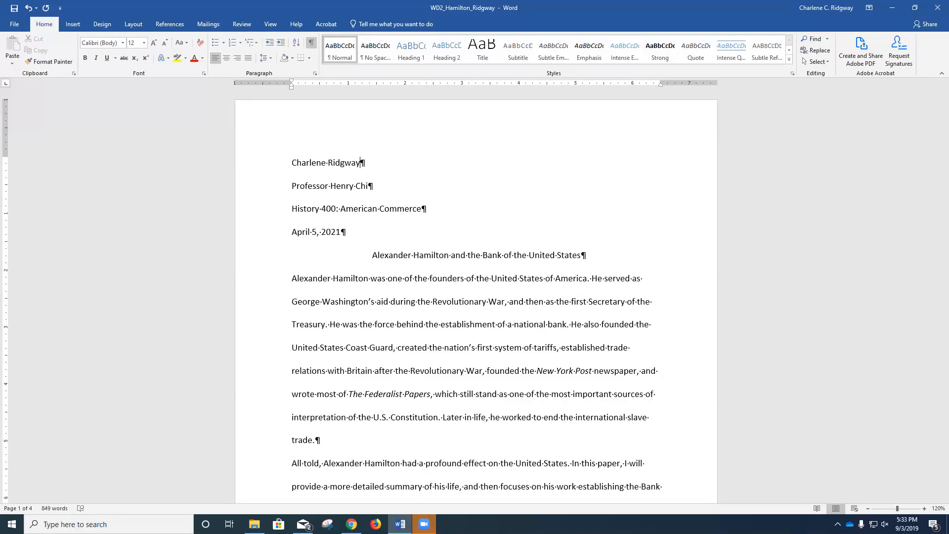
Check that the ruler is displayed, and give the first body paragraph, starting "Alexander Hamilton was", a 0.5-inch first-line indent.
left_click(271, 24)
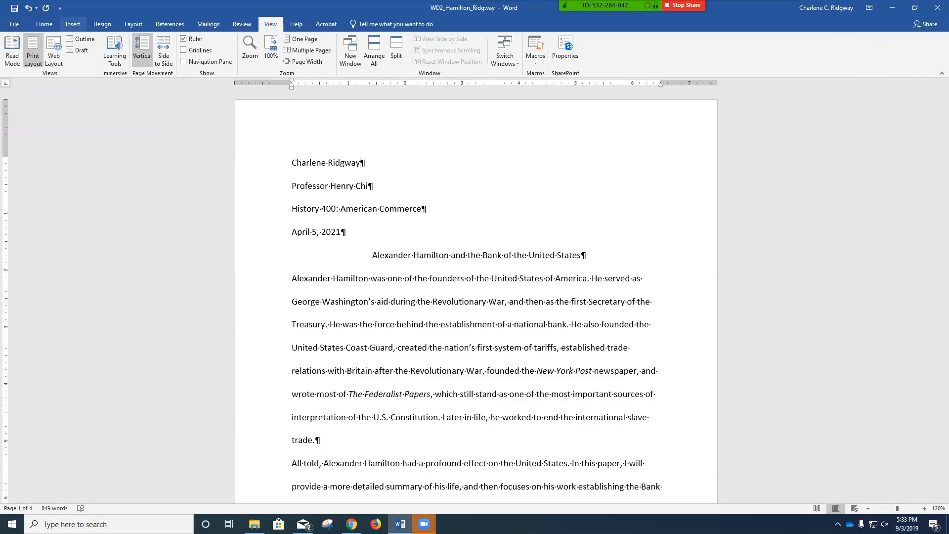
left_click(44, 24)
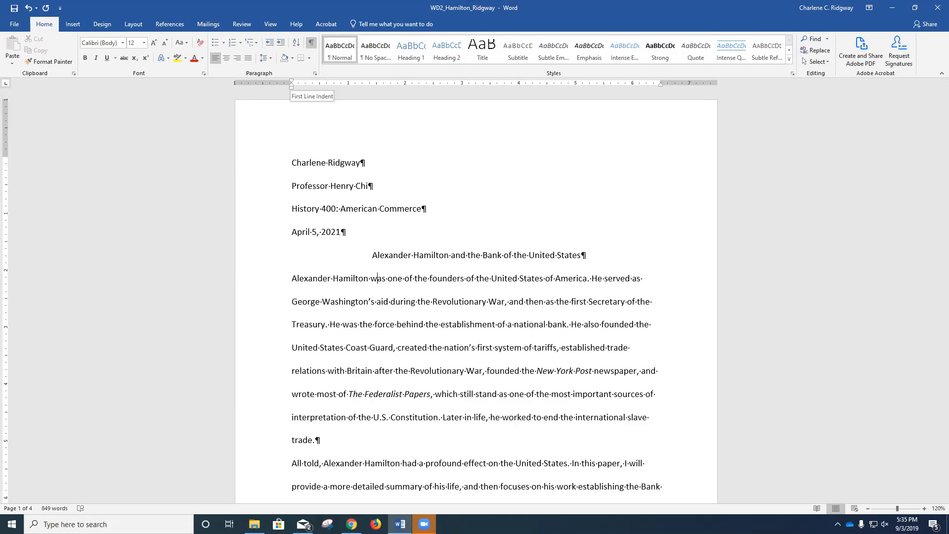
left_click_drag(292, 82, 319, 83)
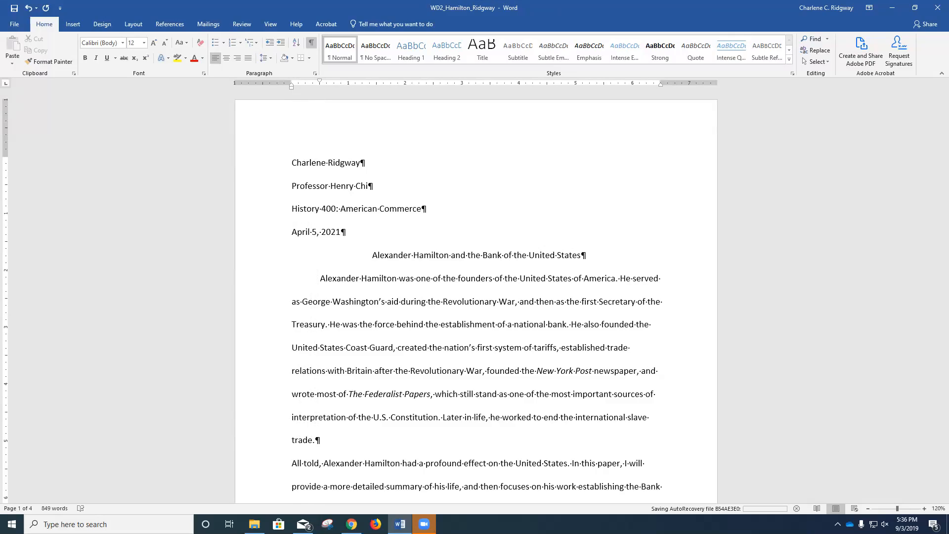
Apply a 0.5-inch first-line indent to the "All told" paragraph and to the "Hamilton was born" paragraph under Early Life.
scroll(476, 297, "down", 4)
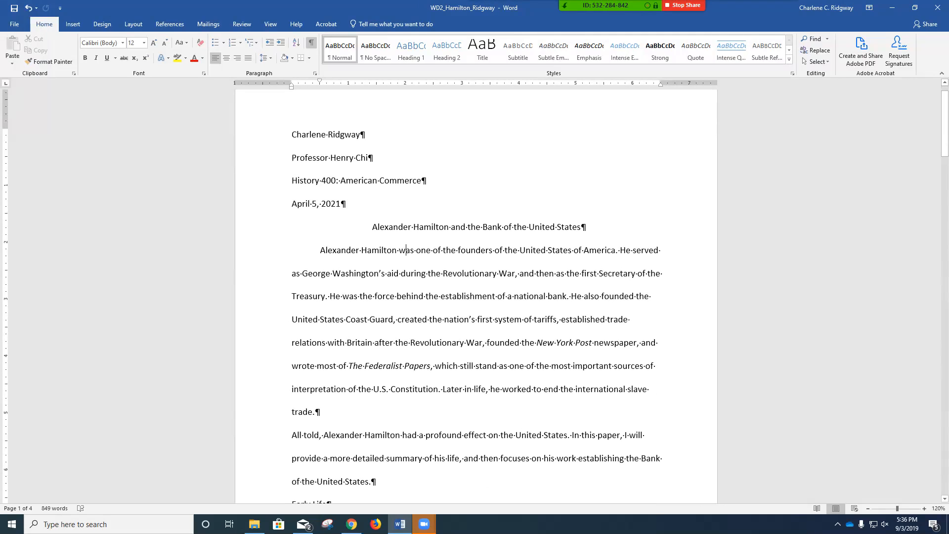
scroll(476, 296, "down", 2)
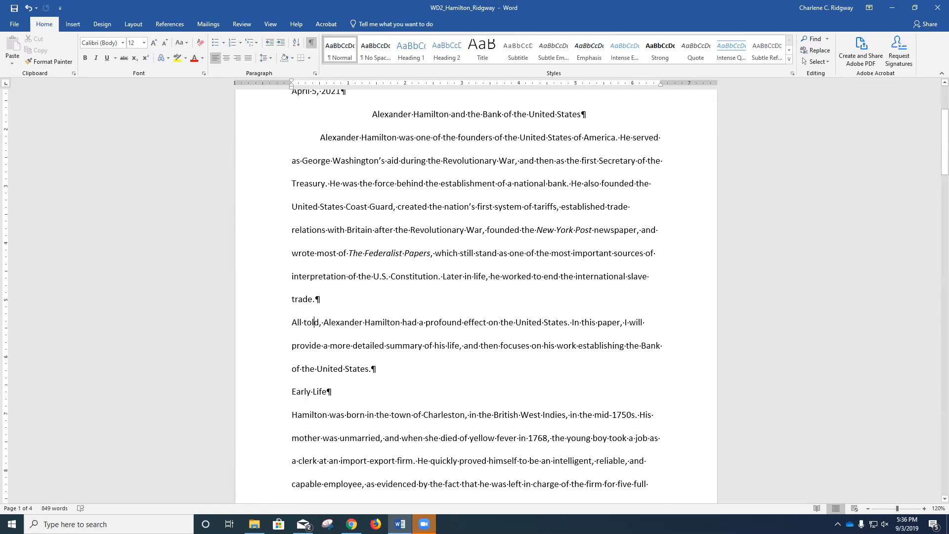
key("Home")
key("Tab")
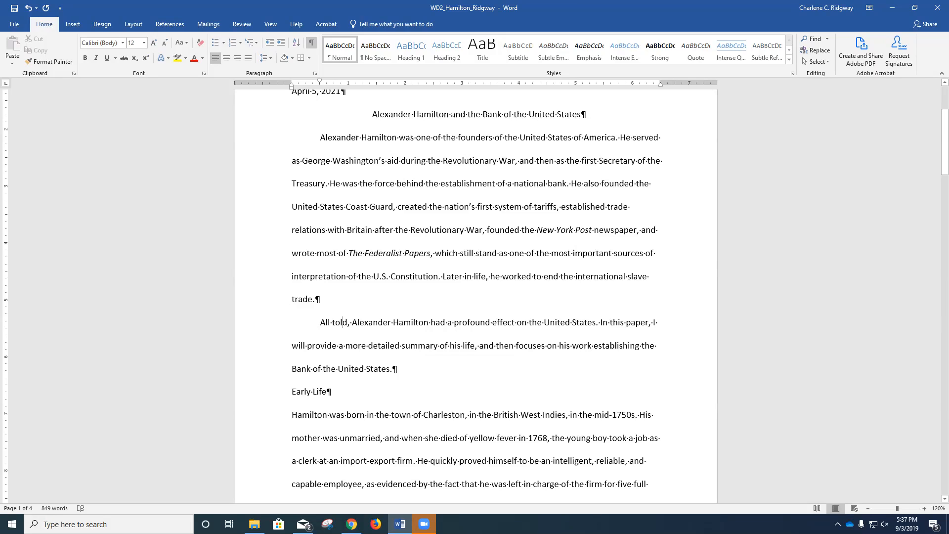
scroll(474, 297, "down", 2)
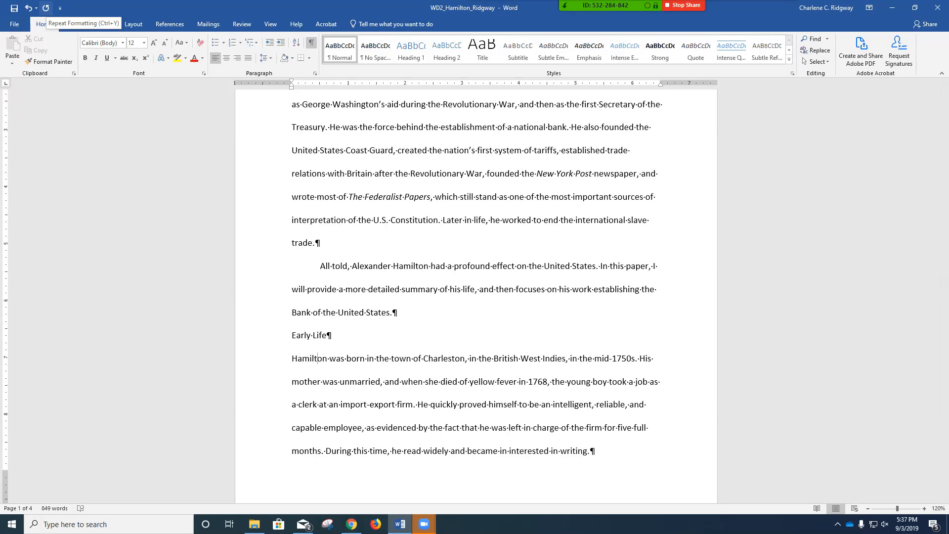
left_click(45, 8)
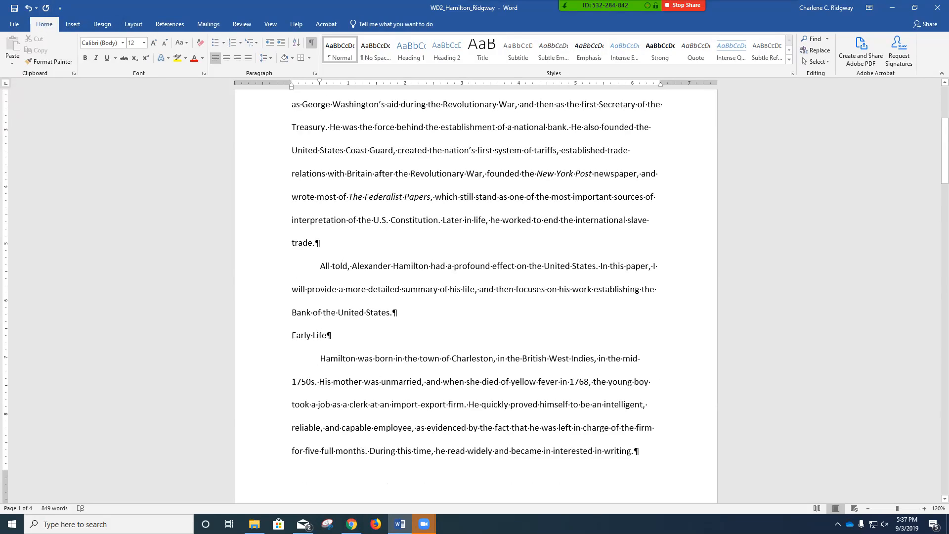
Repeat the first-line indent on the paragraph starting "He soon began to desire" on page 2.
scroll(476, 297, "down", 5)
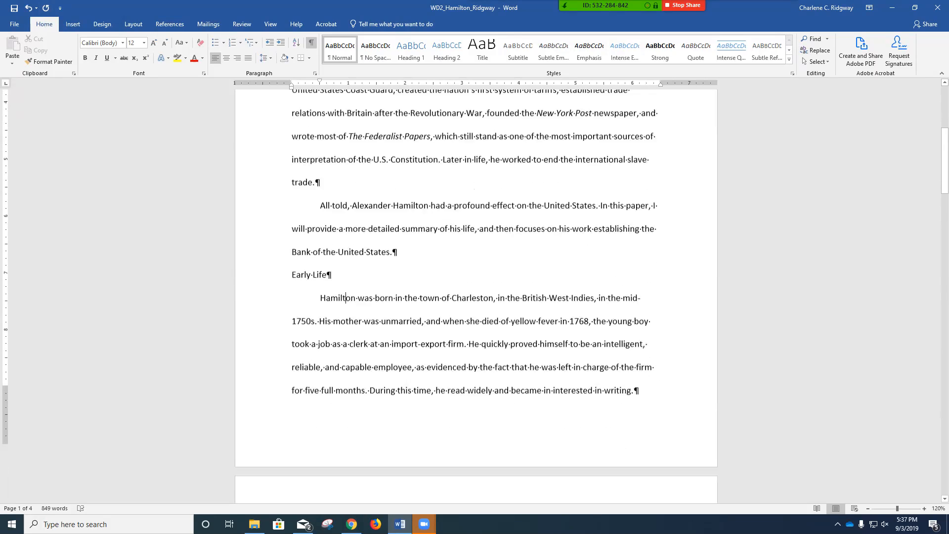
scroll(476, 297, "down", 3)
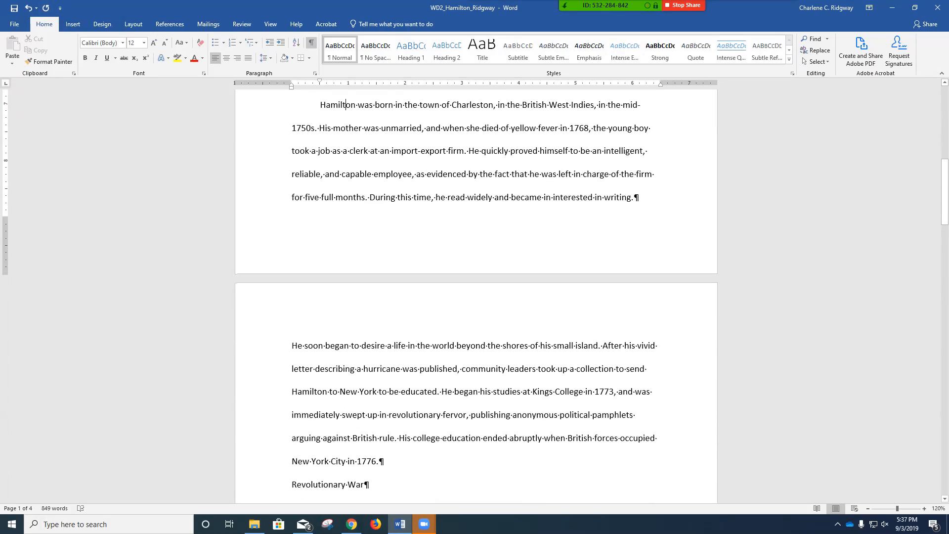
scroll(476, 297, "down", 3)
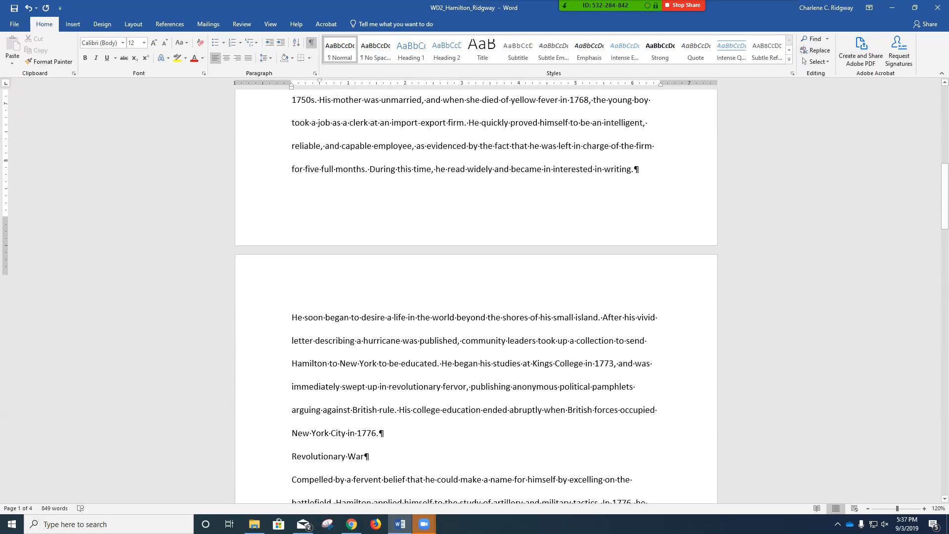
scroll(476, 296, "up", 4)
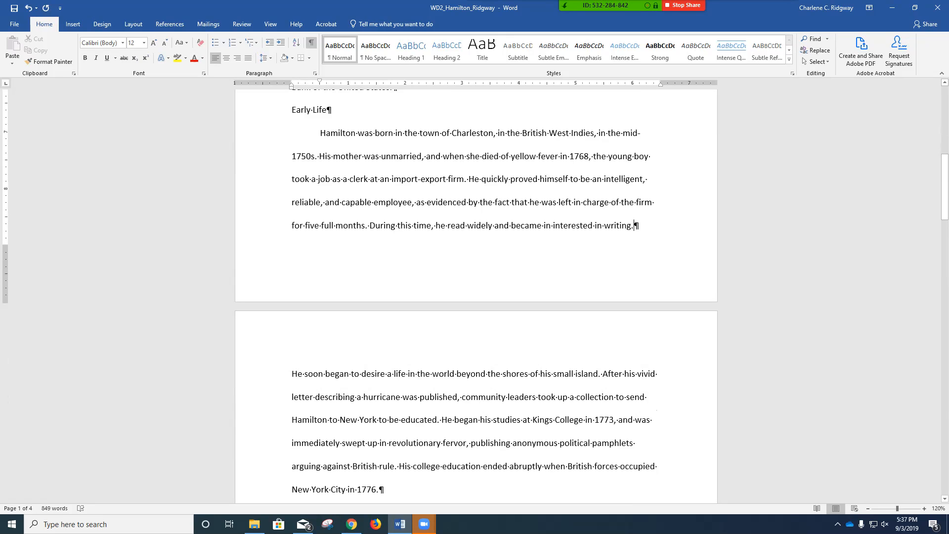
scroll(476, 297, "down", 2)
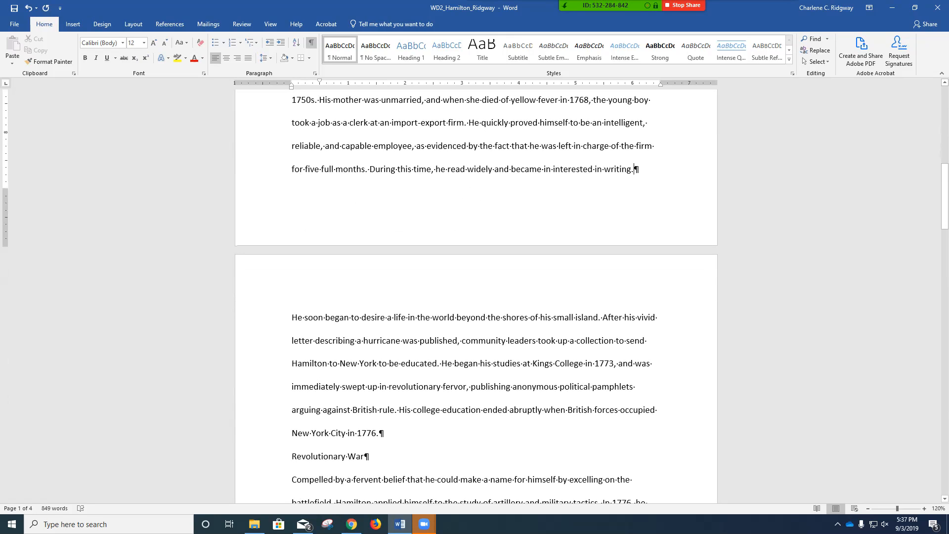
left_click(313, 317)
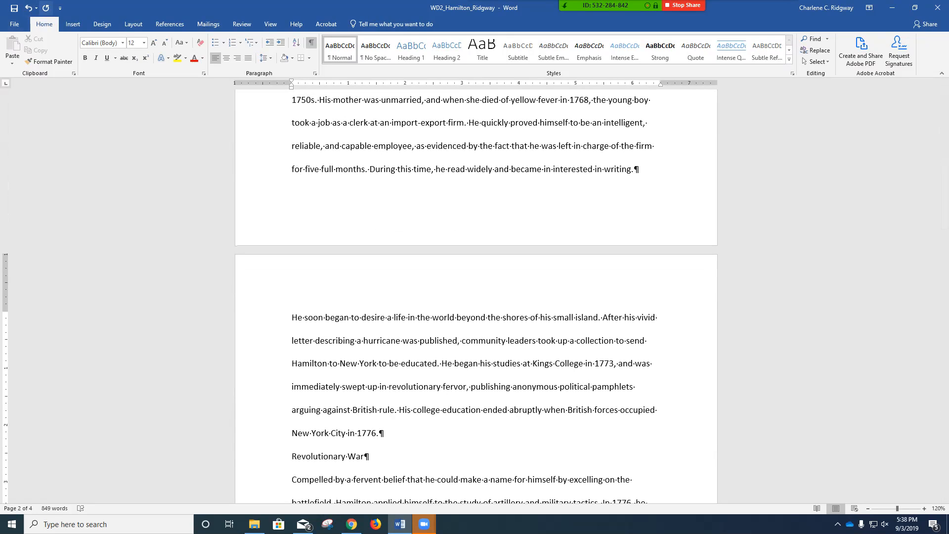
left_click(46, 8)
scroll(476, 297, "down", 4)
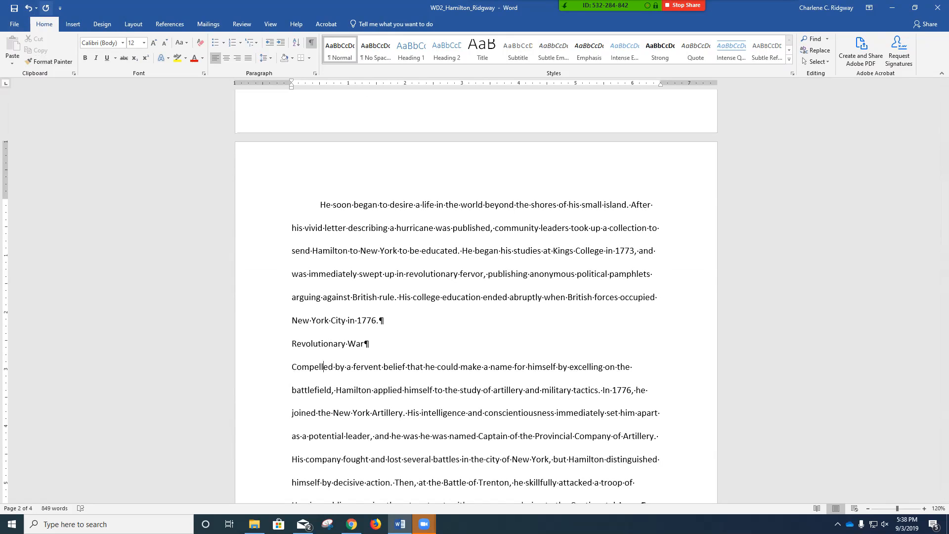
Repeat the first-line indent on the three Revolutionary War paragraphs starting "Compelled by", "His heroics" and "Hamilton spent".
left_click(46, 8)
scroll(475, 296, "down", 3)
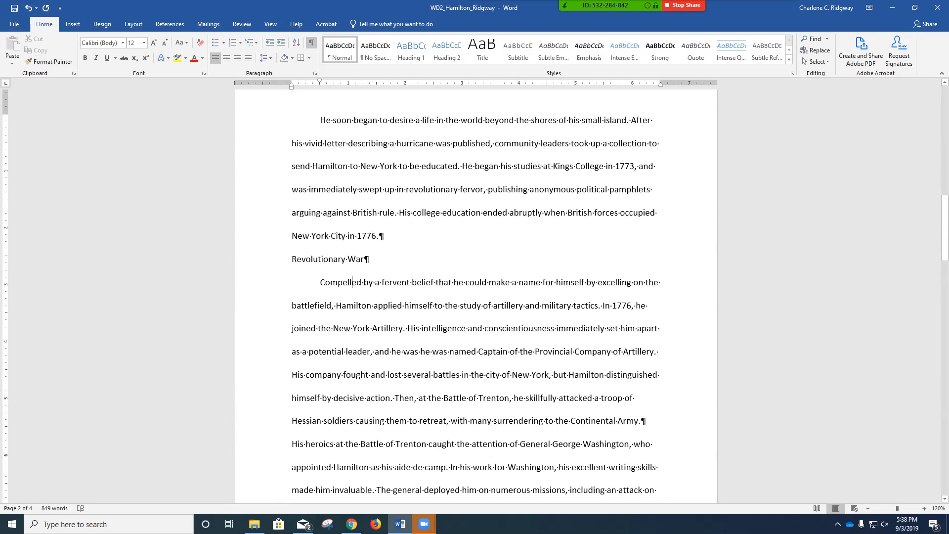
scroll(475, 297, "down", 1)
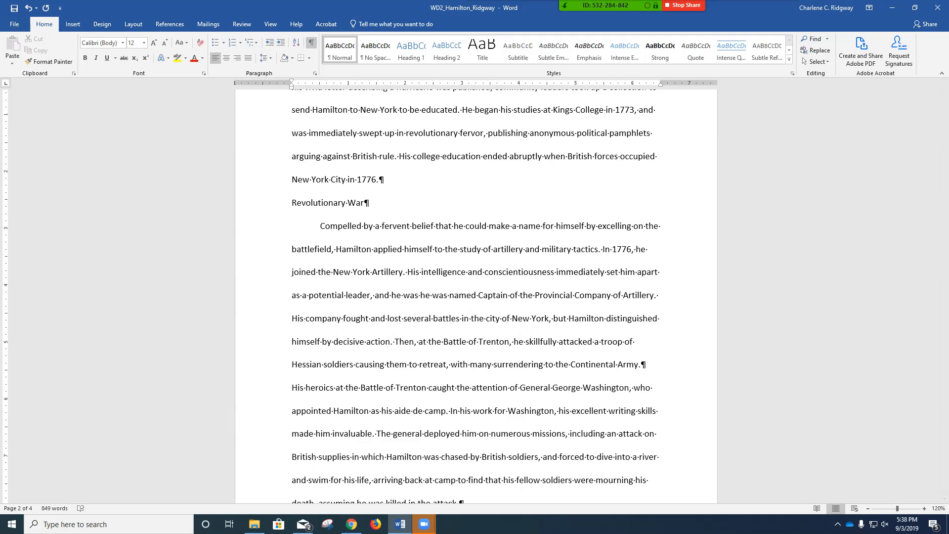
left_click(45, 8)
scroll(476, 296, "down", 2)
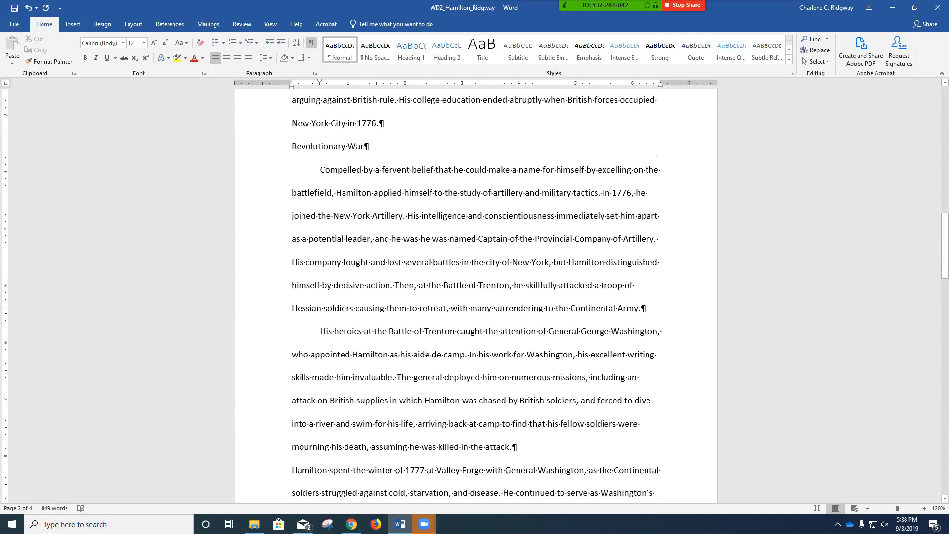
scroll(476, 297, "down", 4)
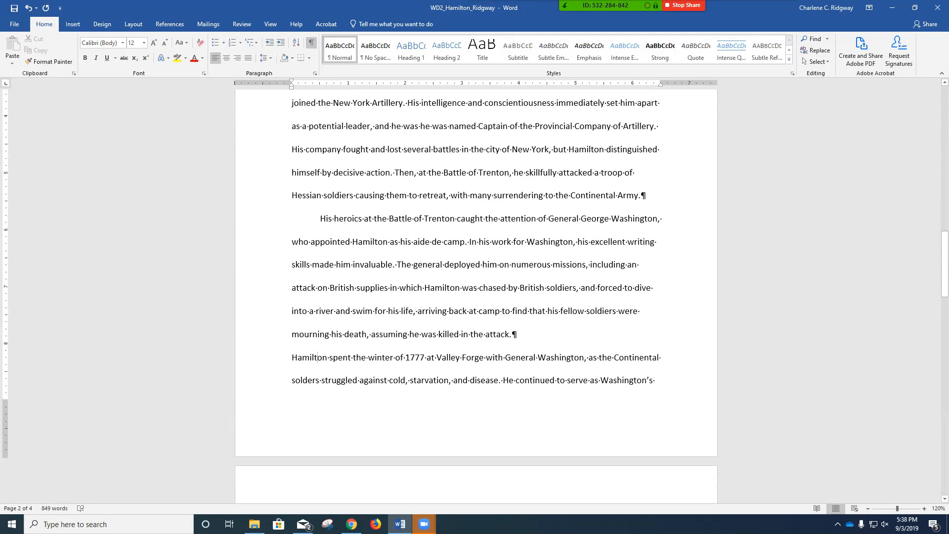
left_click(46, 8)
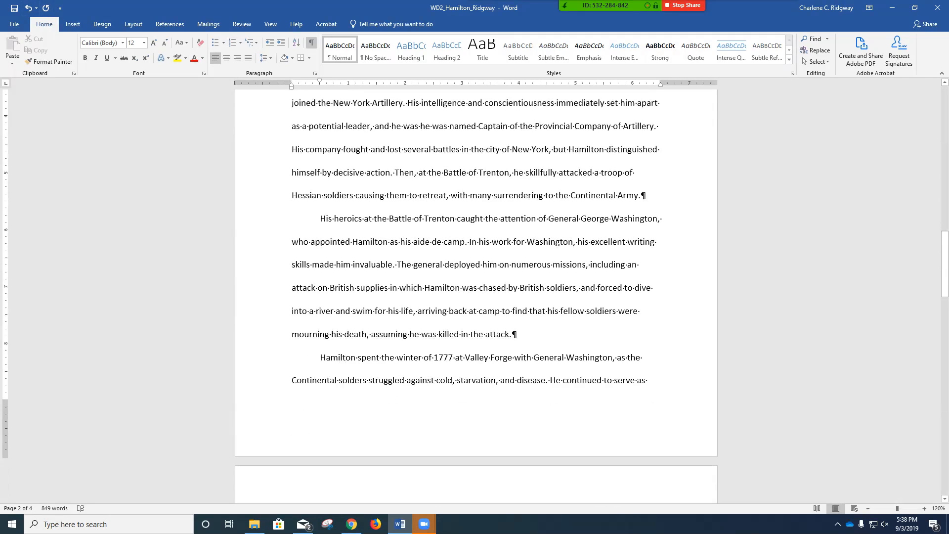
Repeat the first-line indent on the "After the war ended" and "After the Constitution was ratified" paragraphs on page 3.
scroll(477, 277, "down", 4)
scroll(476, 277, "down", 2)
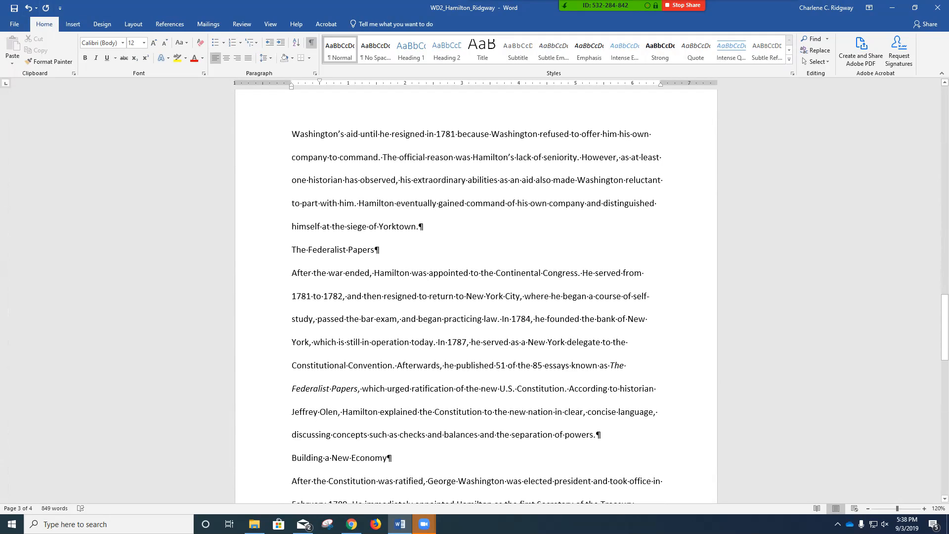
left_click(322, 273)
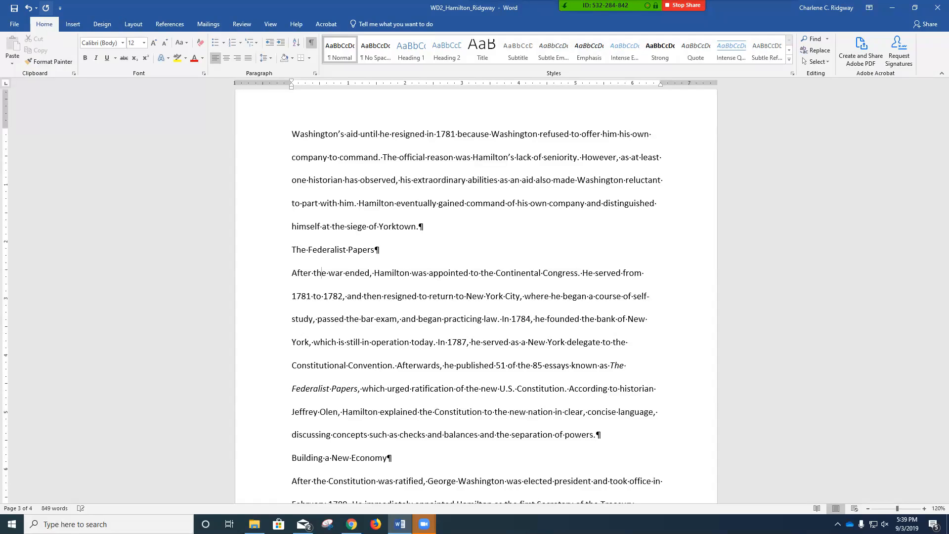
left_click(46, 8)
scroll(477, 297, "down", 2)
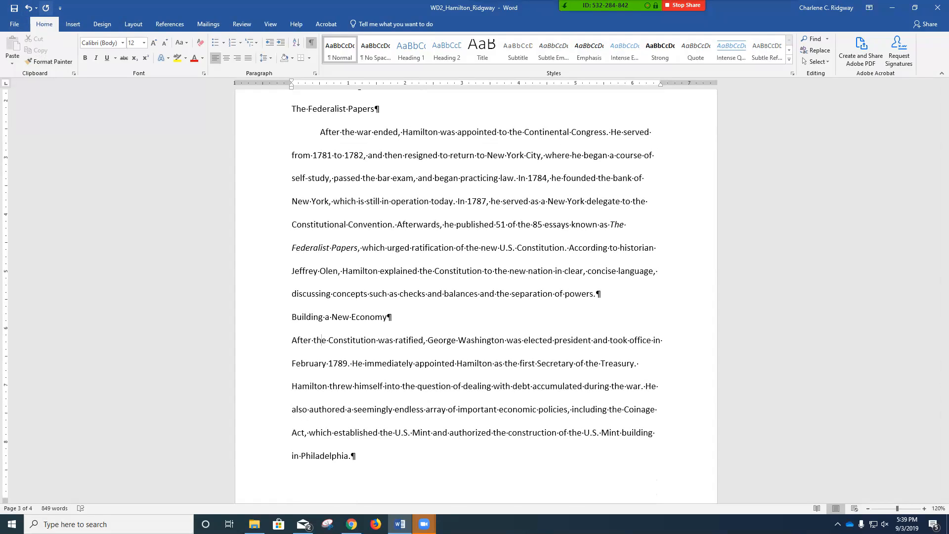
key("ctrl+y")
scroll(476, 297, "down", 3)
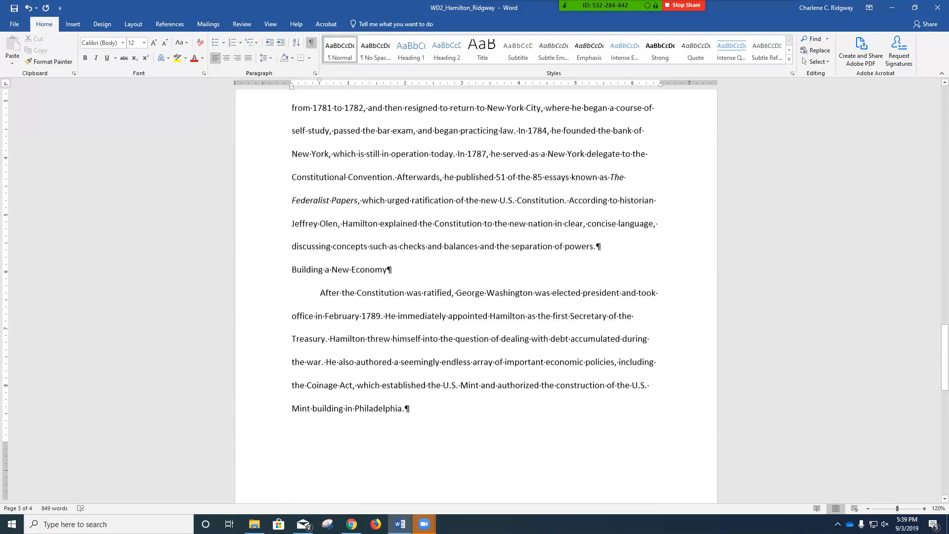
Repeat the first-line indent on the final paragraph, starting "In 1791", on page 4.
scroll(477, 297, "down", 4)
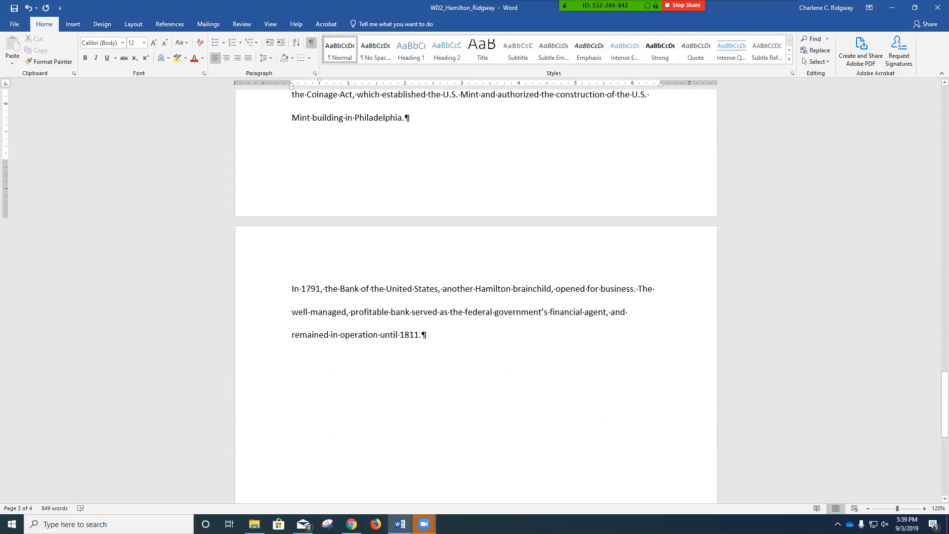
left_click(329, 289)
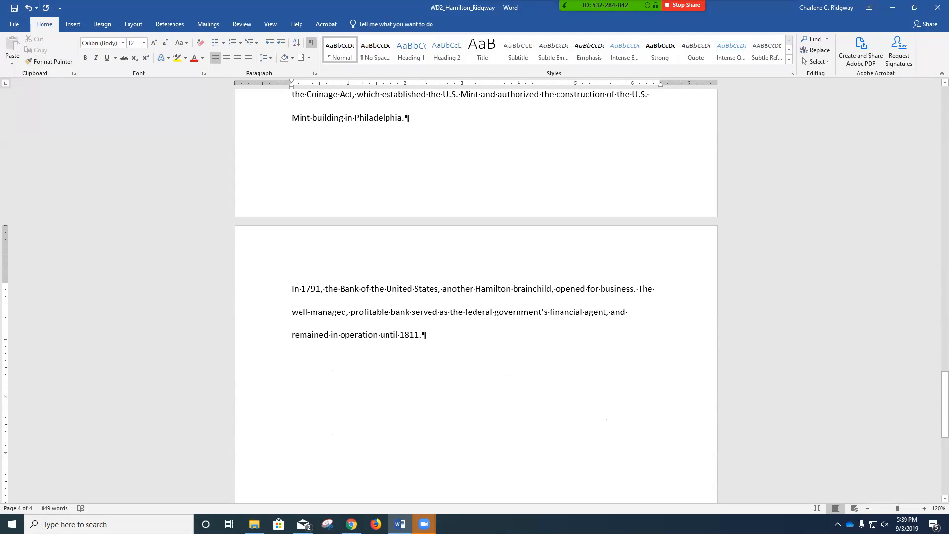
key("ctrl+y")
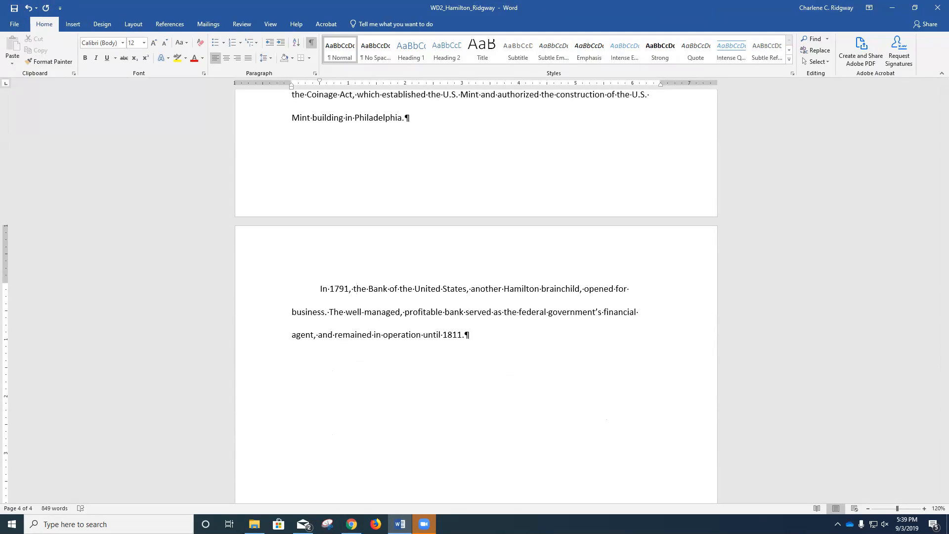
Review the whole paper from the first page to the last, checking the first-line indent of every body paragraph.
left_click_drag(944, 421, 945, 144)
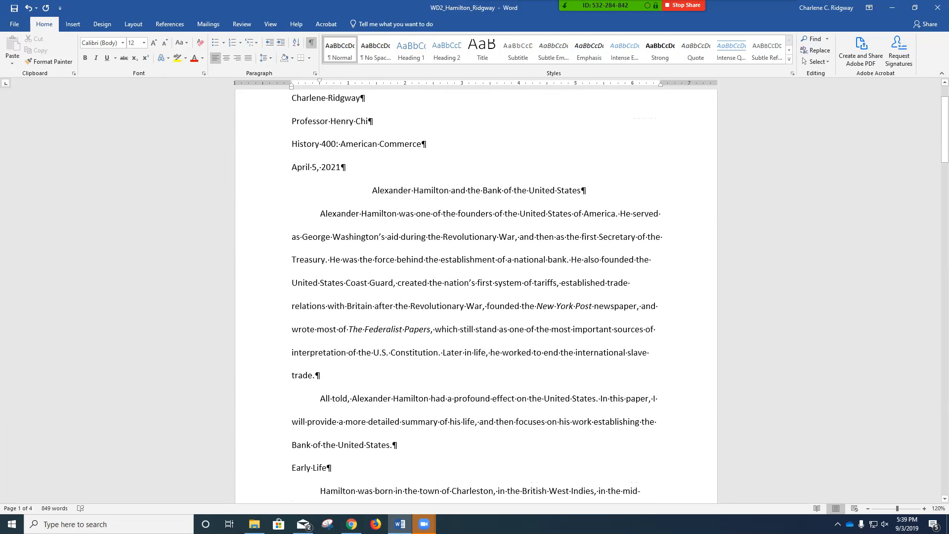
scroll(476, 297, "down", 5)
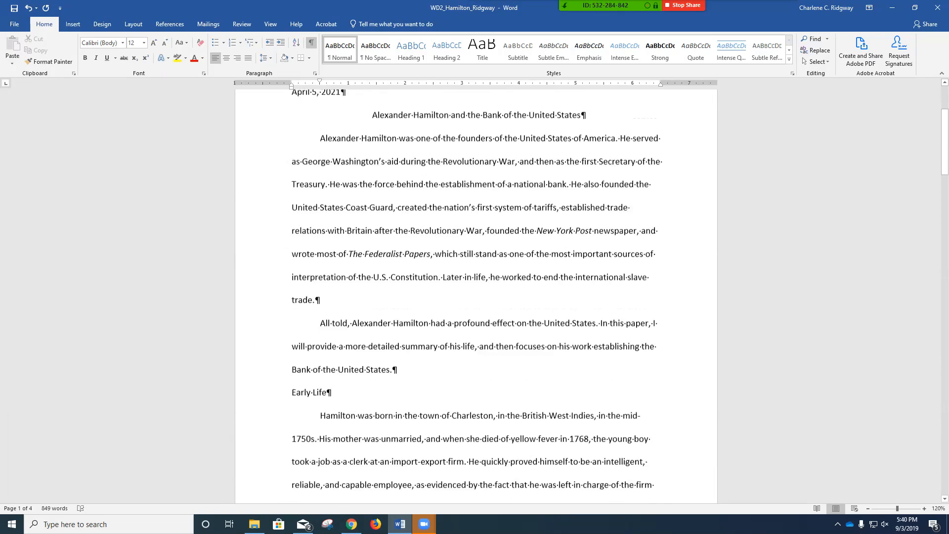
scroll(476, 297, "down", 1)
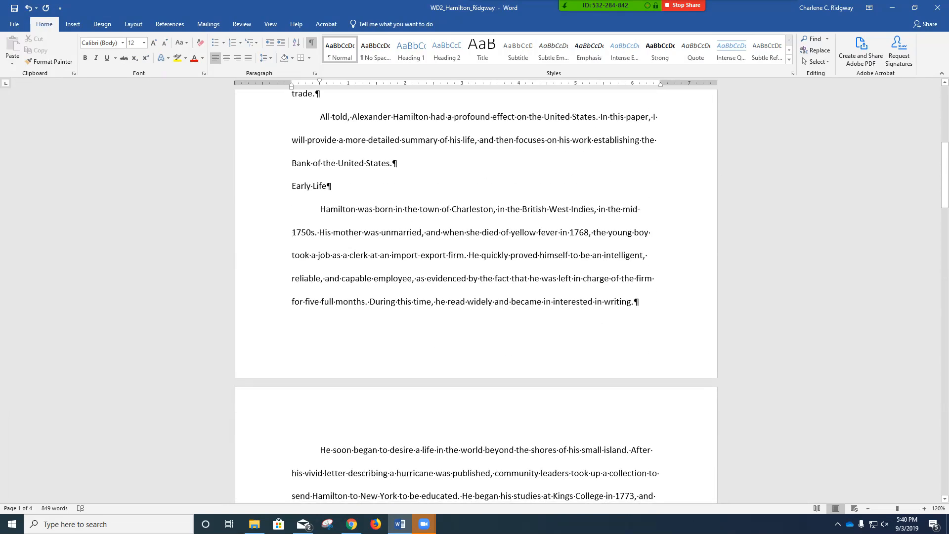
scroll(477, 296, "down", 5)
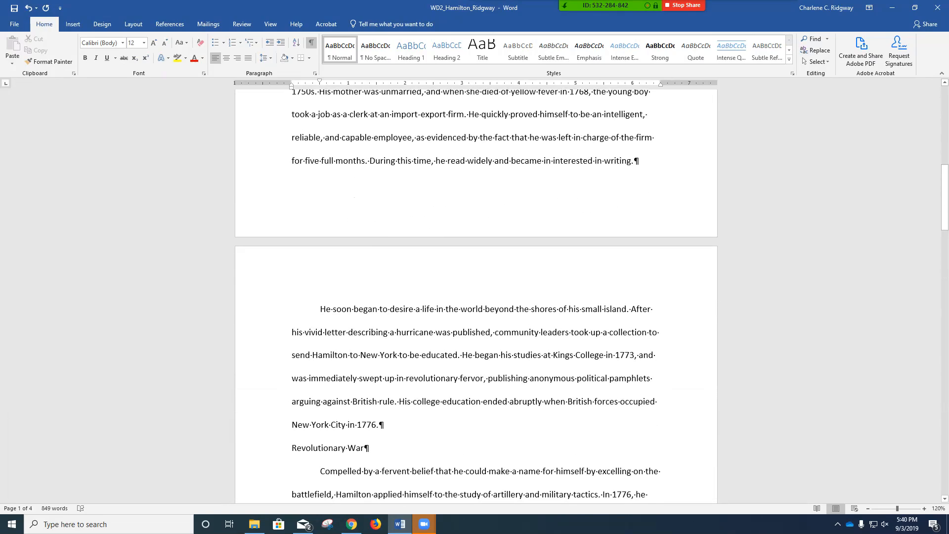
scroll(476, 297, "down", 2)
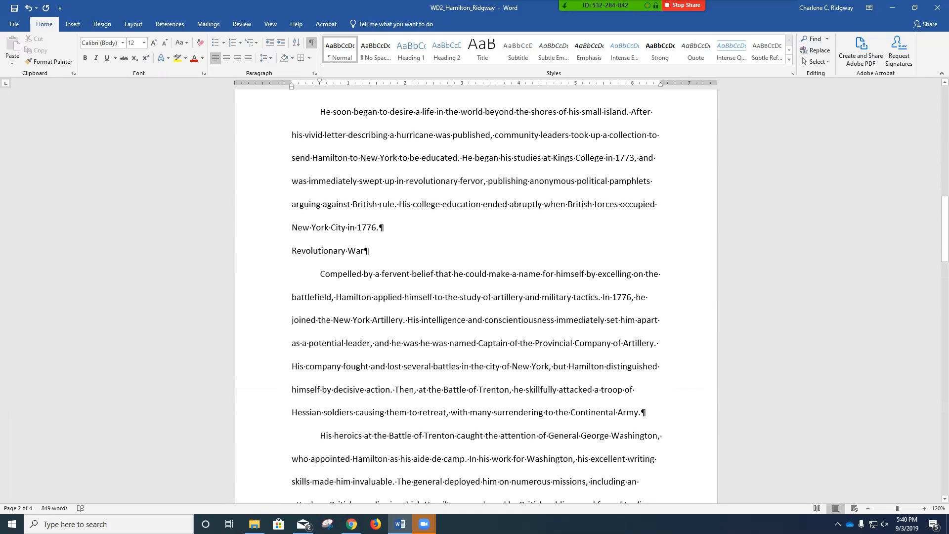
scroll(476, 297, "down", 2)
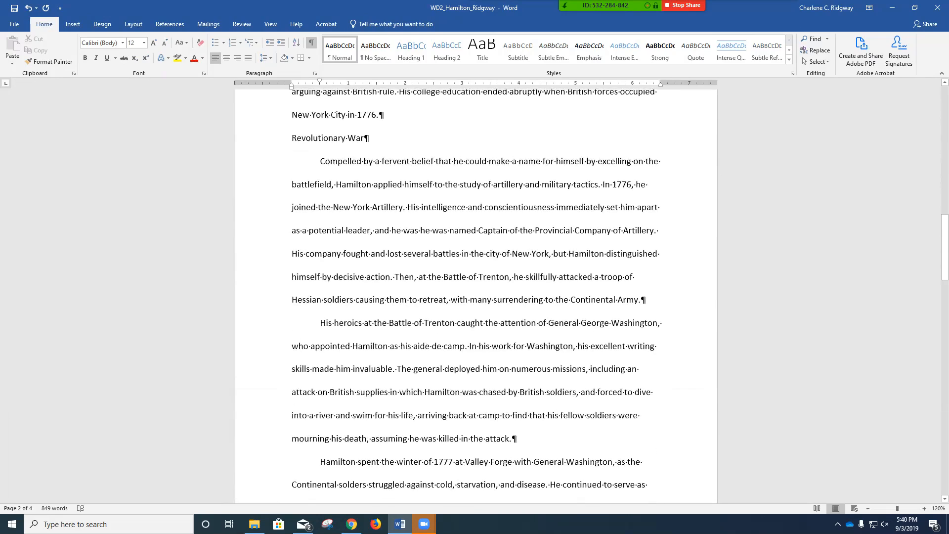
scroll(476, 297, "down", 3)
scroll(476, 296, "down", 7)
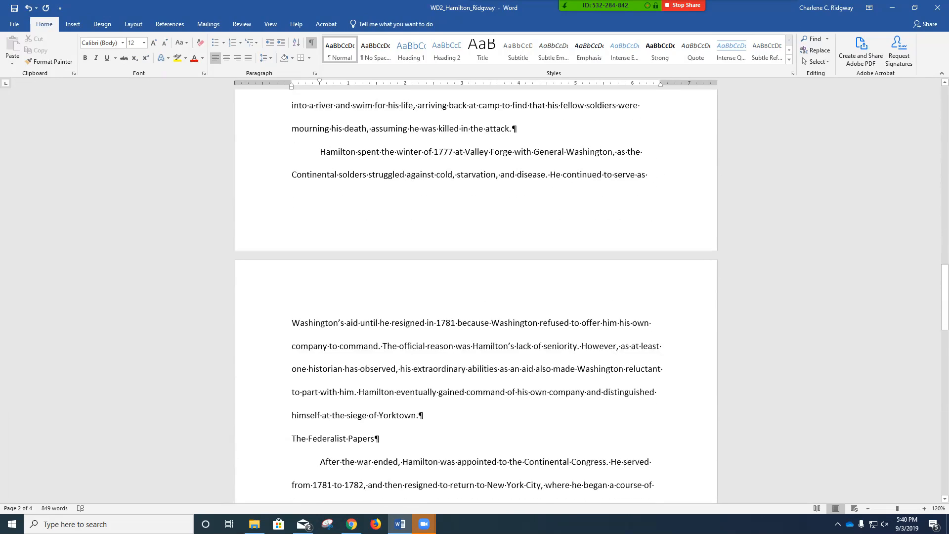
scroll(476, 296, "down", 5)
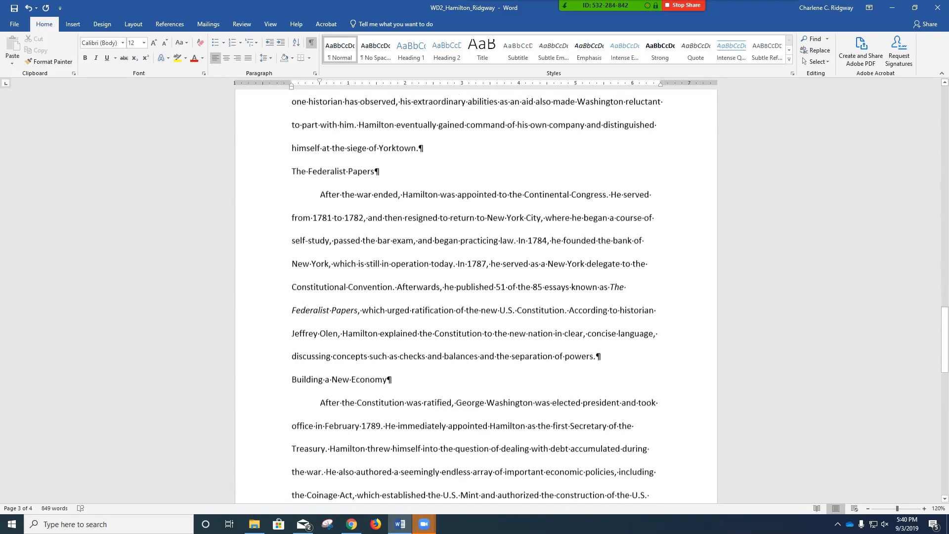
scroll(356, 280, "down", 5)
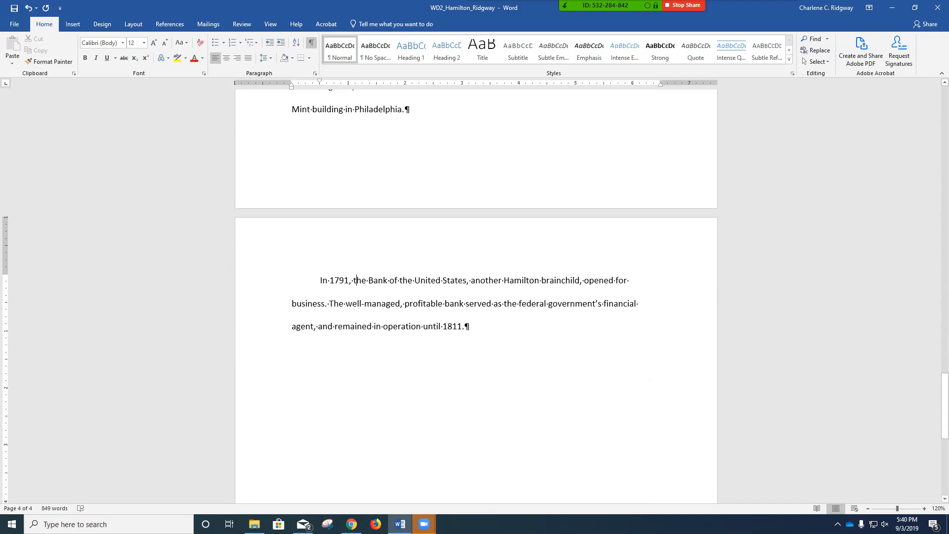
left_click(354, 280)
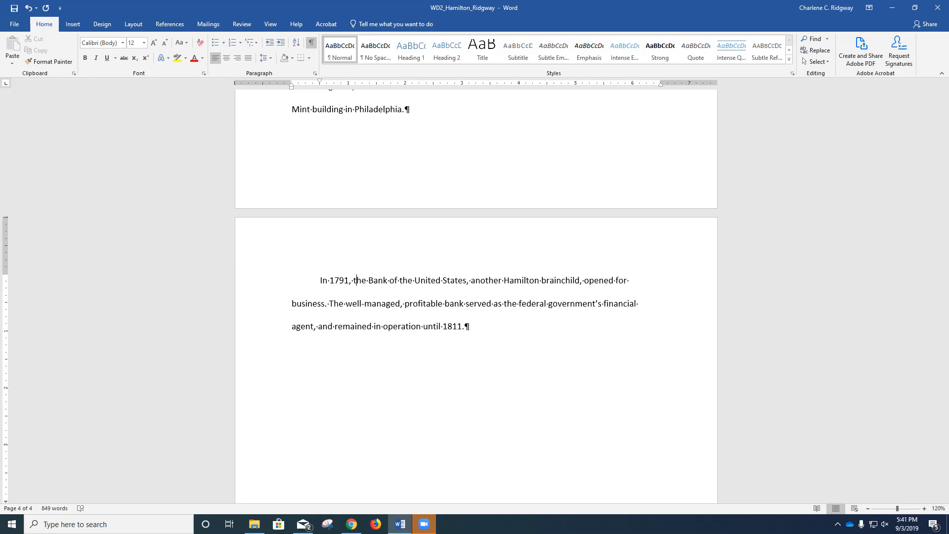
Insert a Plain Number 3 page number at the top of the page and enter the student's last name and a space before it.
key("ctrl+Home")
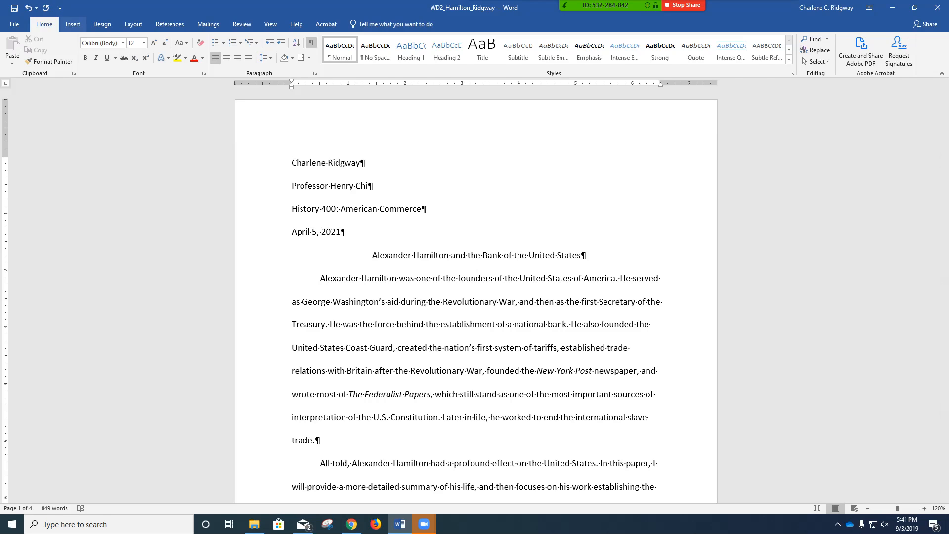
left_click(73, 24)
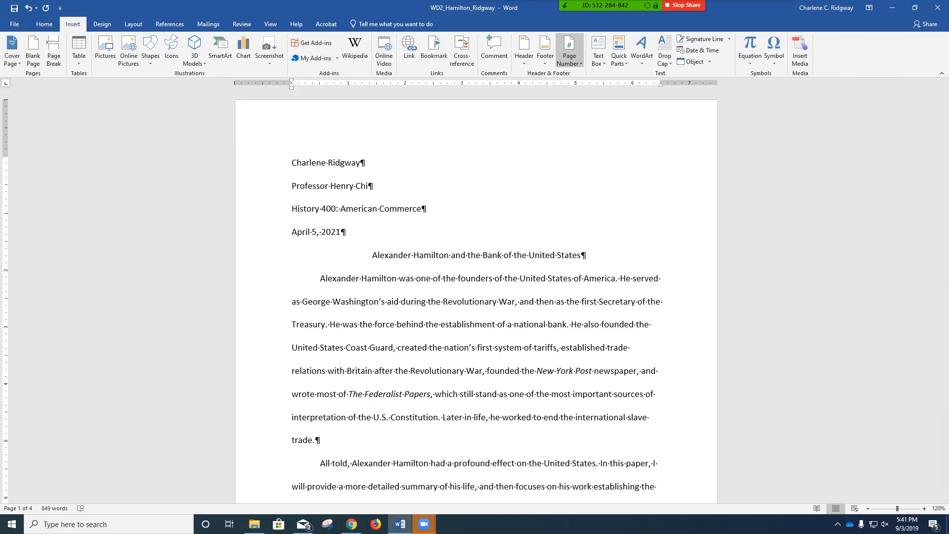
left_click(570, 52)
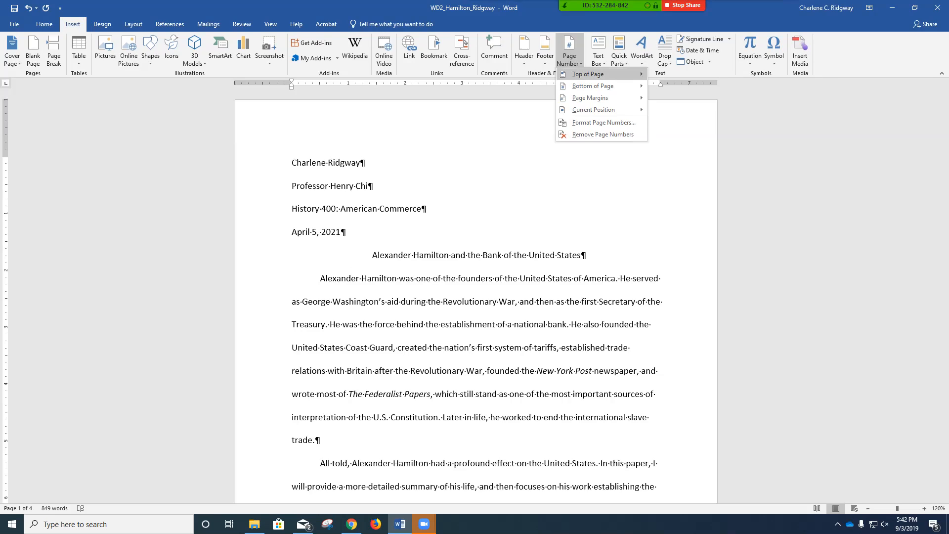
mouse_move(588, 74)
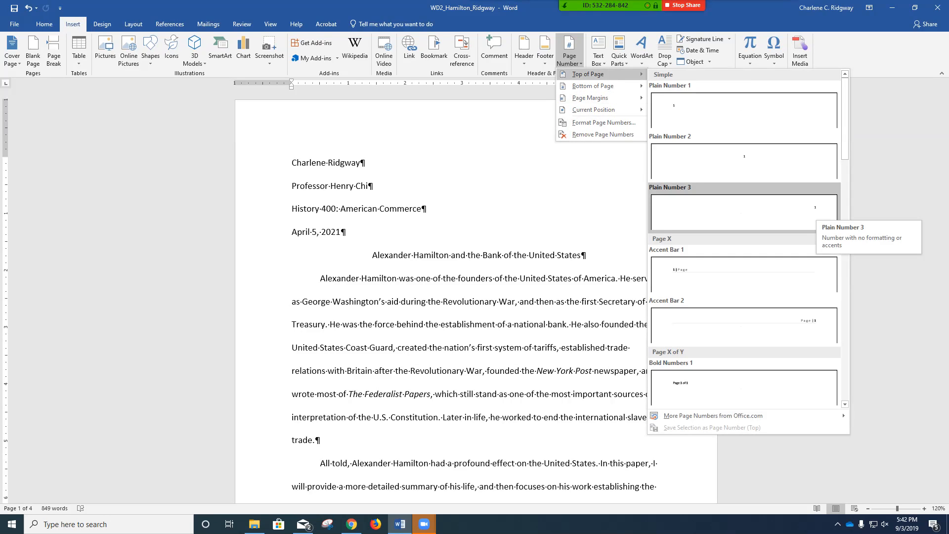
left_click(791, 213)
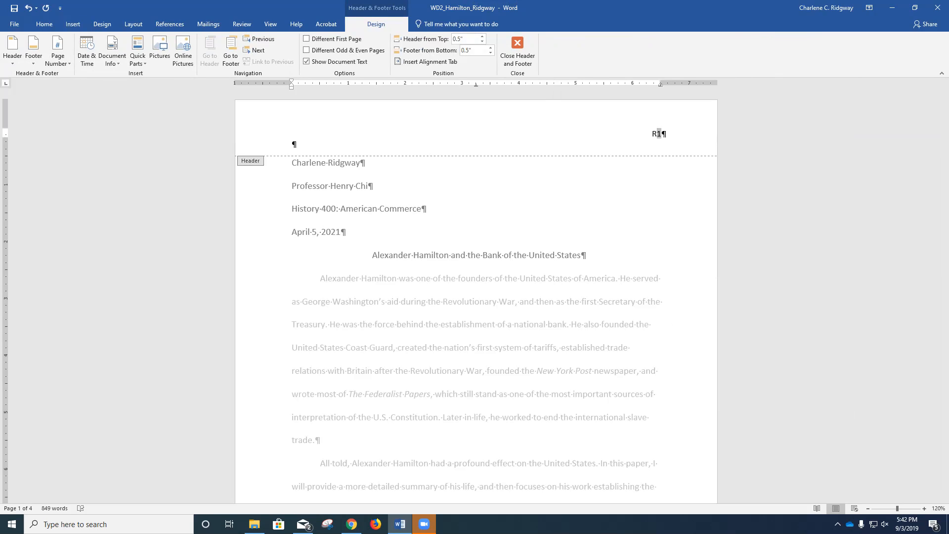
type("gway")
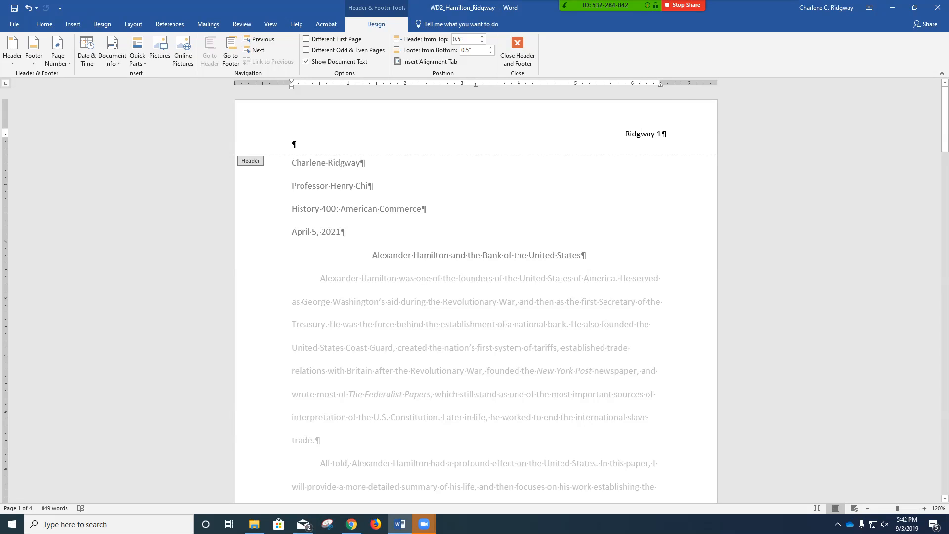
Set the header's last name and page number to 12-point text, and select only the page number.
double_click(638, 134)
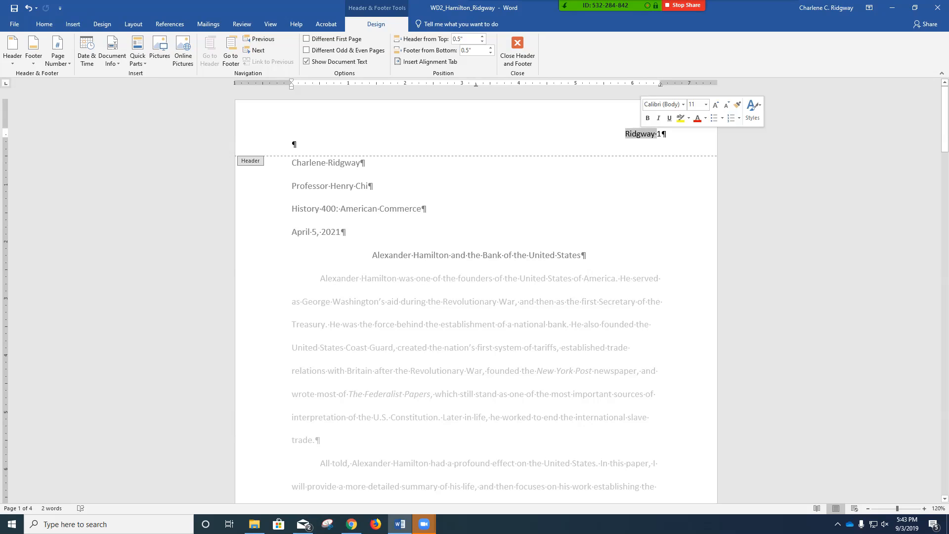
left_click(293, 143)
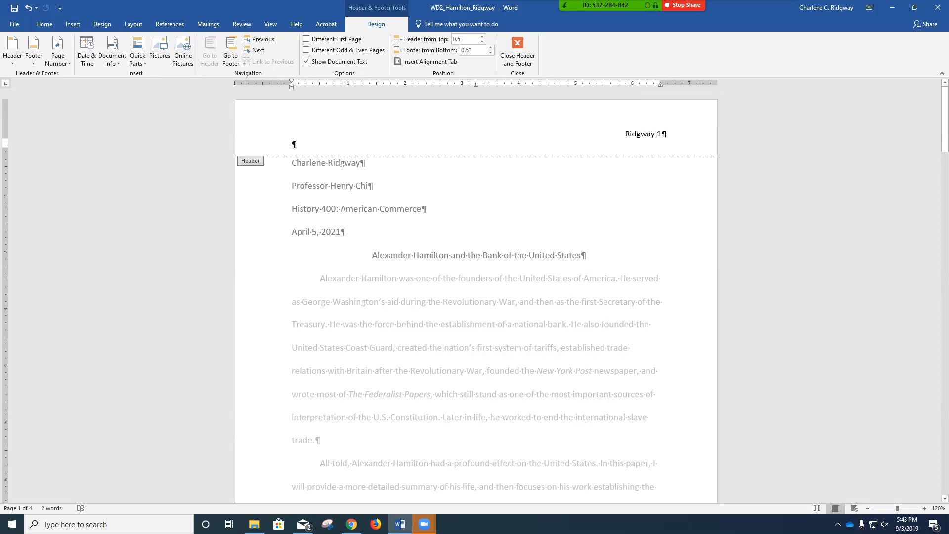
left_click_drag(626, 134, 681, 134)
left_click(44, 24)
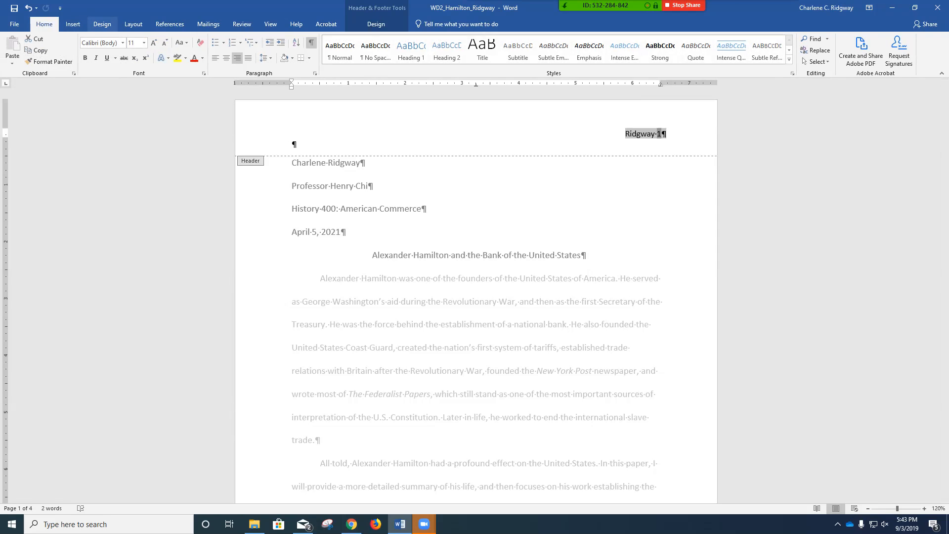
left_click(144, 42)
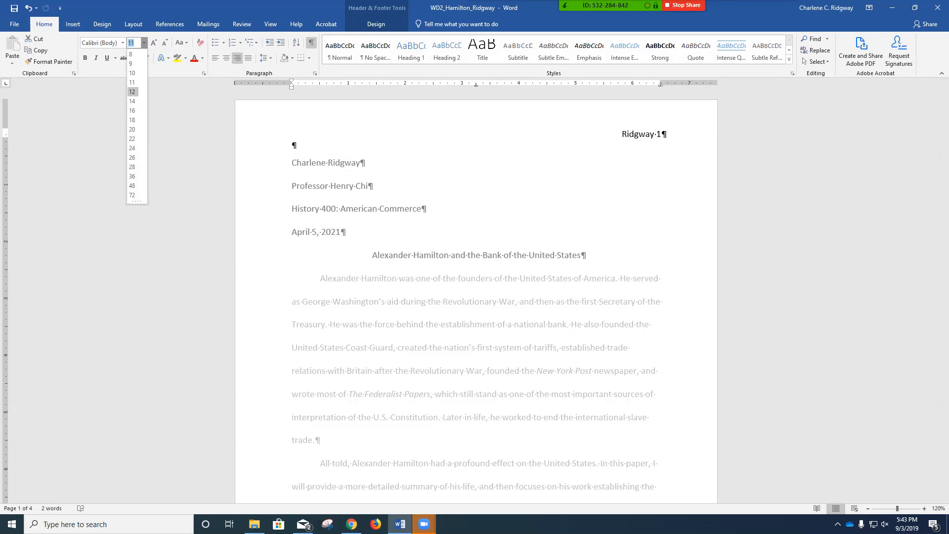
left_click(132, 92)
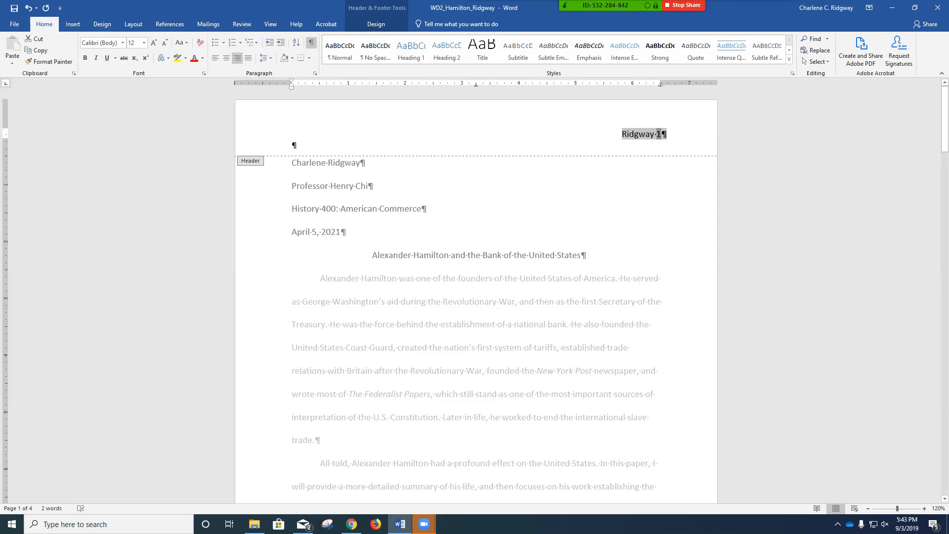
left_click(662, 134)
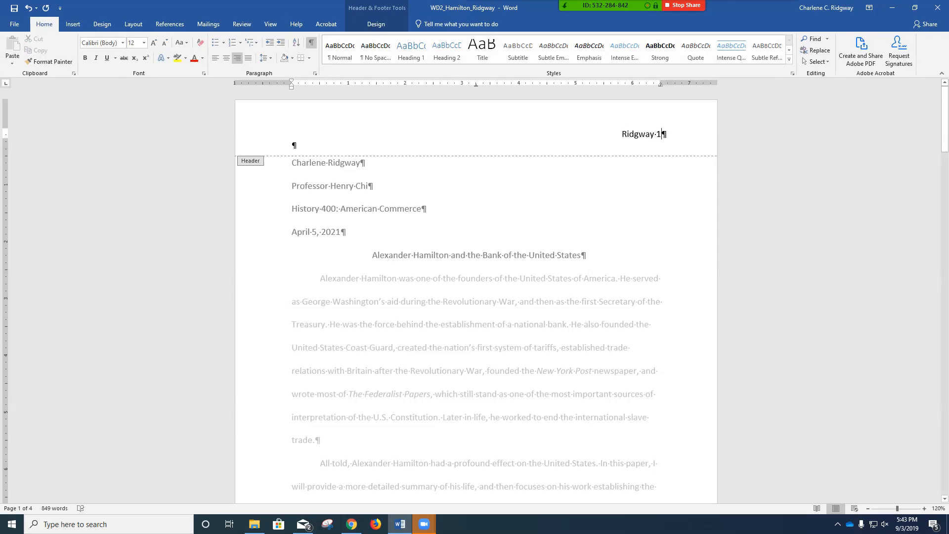
key("shift+Left")
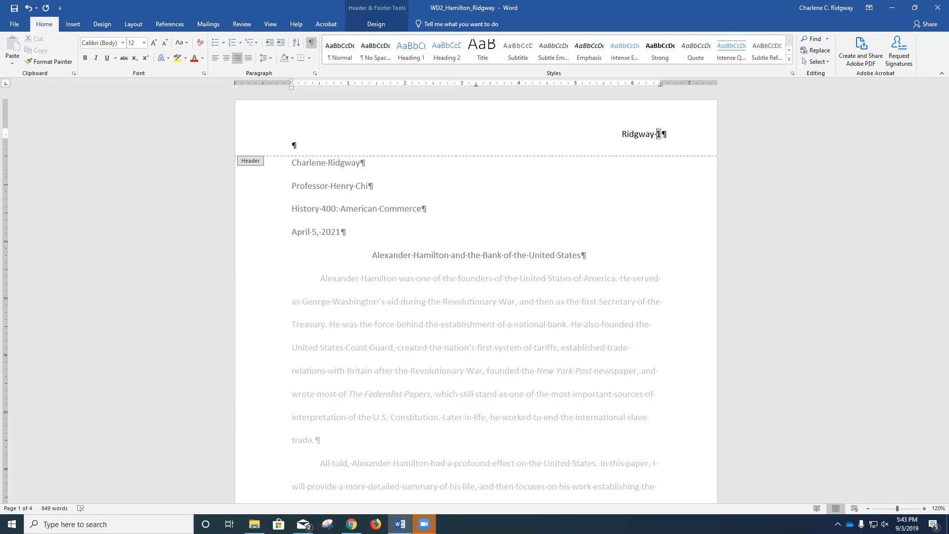
Check the last name and page number in the header of every page, from page 1 through page 4 and back.
scroll(292, 472, "down", 8)
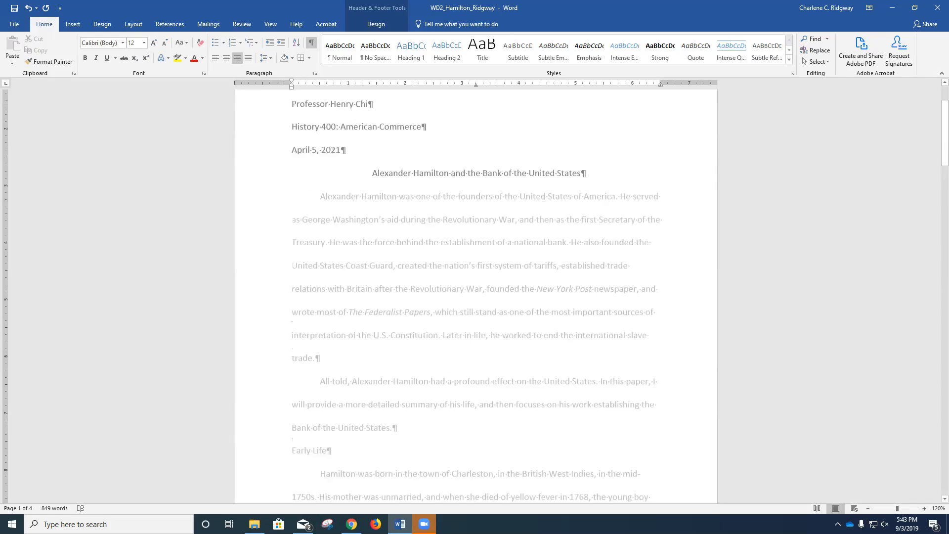
scroll(476, 296, "down", 9)
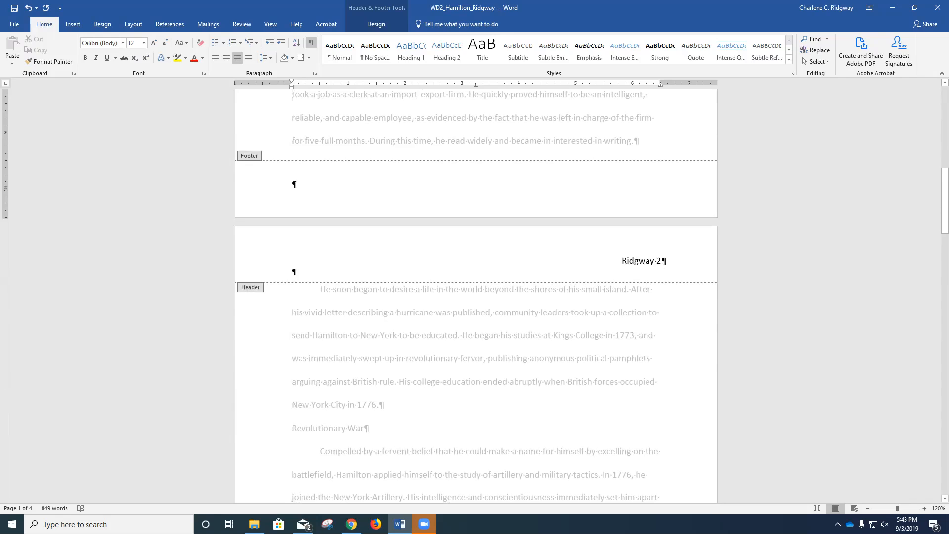
scroll(476, 297, "down", 9)
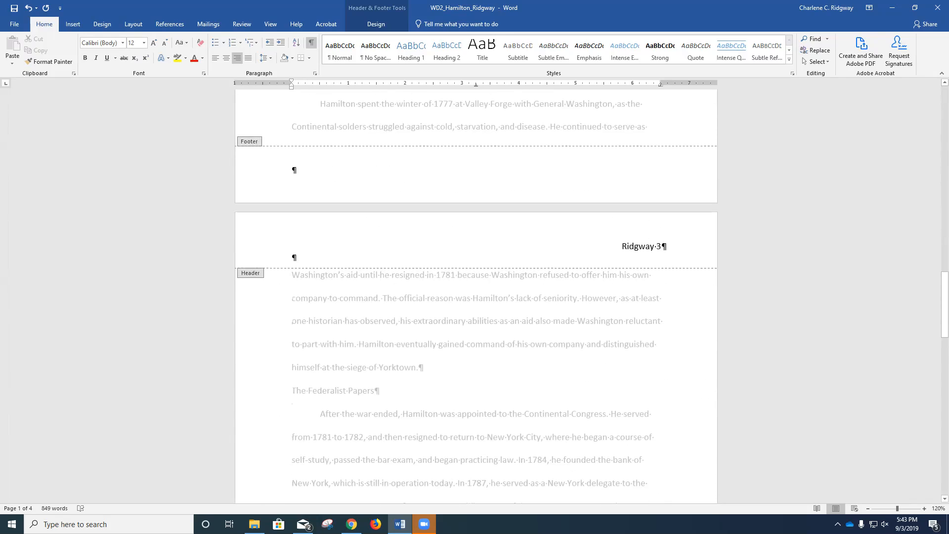
scroll(477, 296, "down", 4)
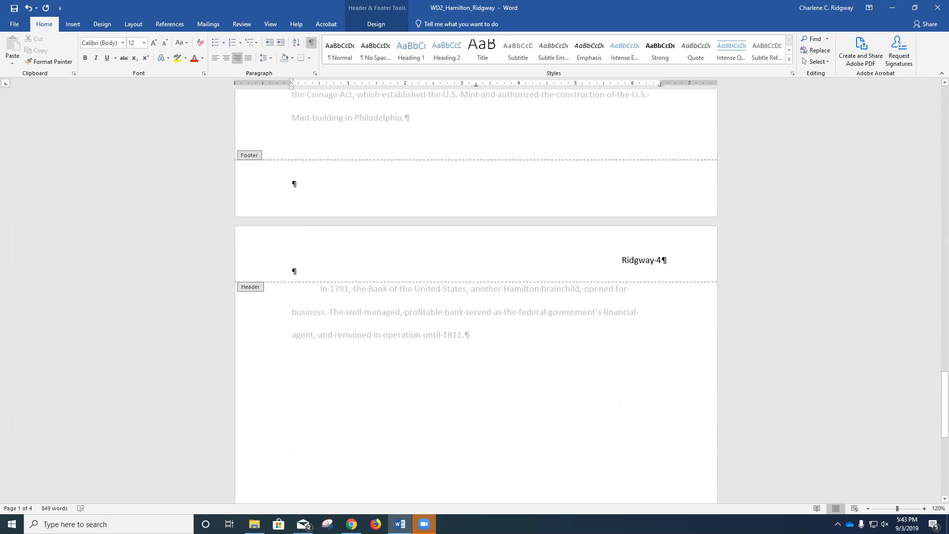
scroll(476, 297, "up", 4)
scroll(292, 432, "up", 5)
scroll(476, 297, "up", 4)
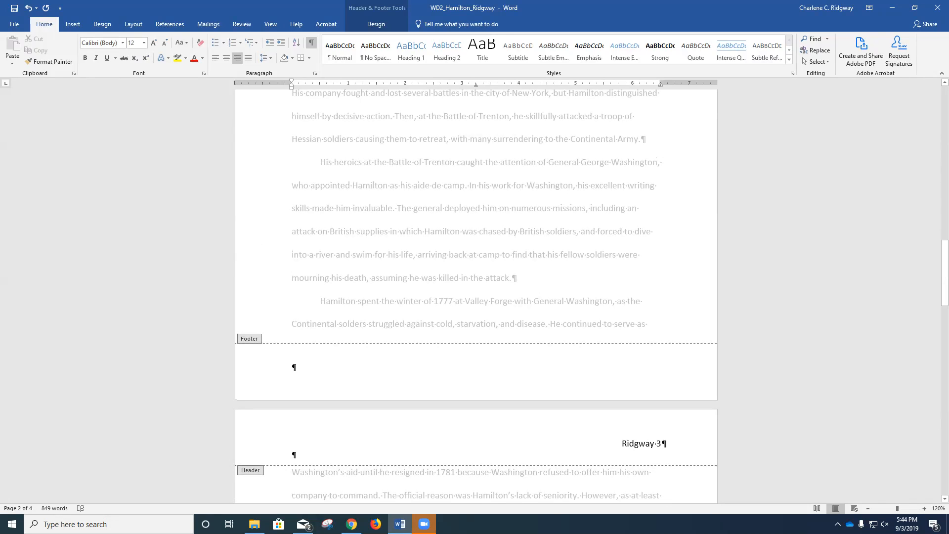
scroll(476, 296, "up", 14)
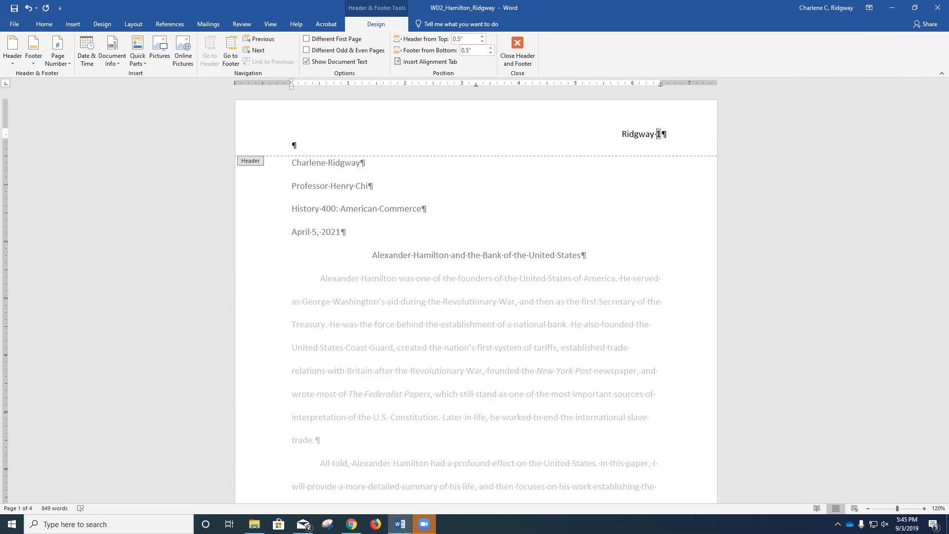
Set a different first page for the header, close header editing, and check the headers on the following pages.
left_click(307, 38)
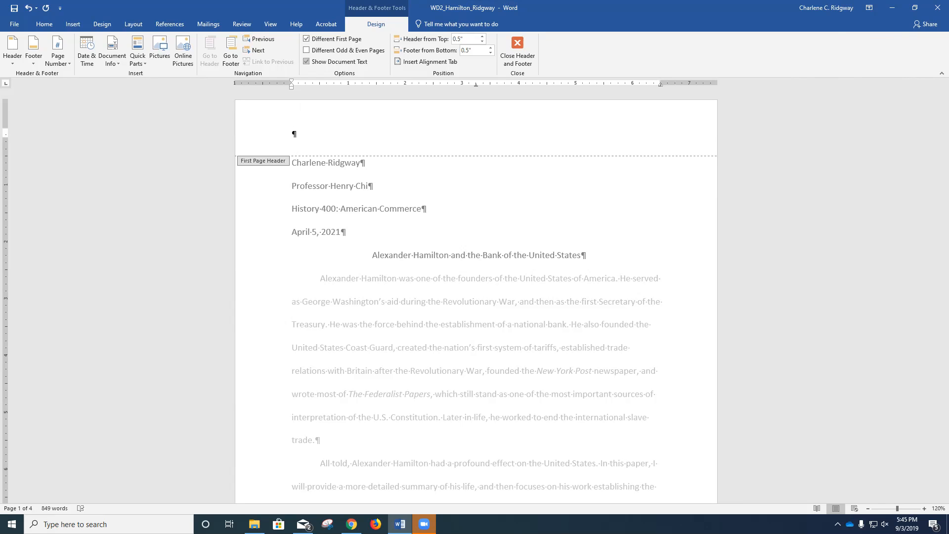
left_click(518, 50)
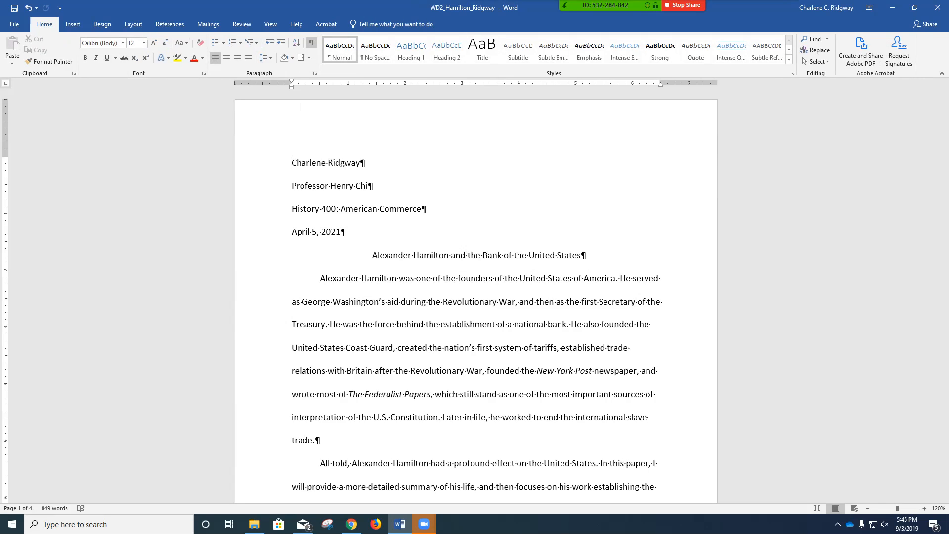
scroll(476, 297, "down", 6)
scroll(476, 297, "down", 4)
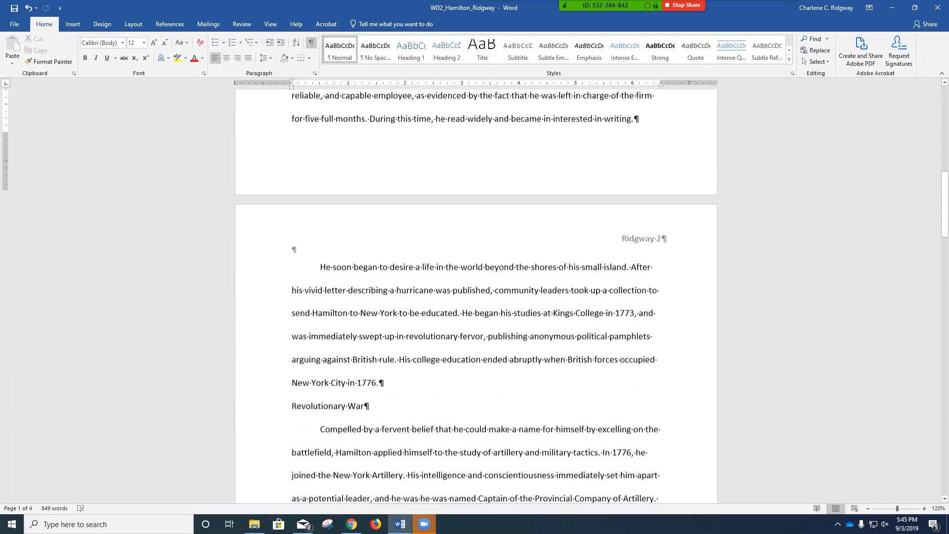
scroll(476, 296, "down", 14)
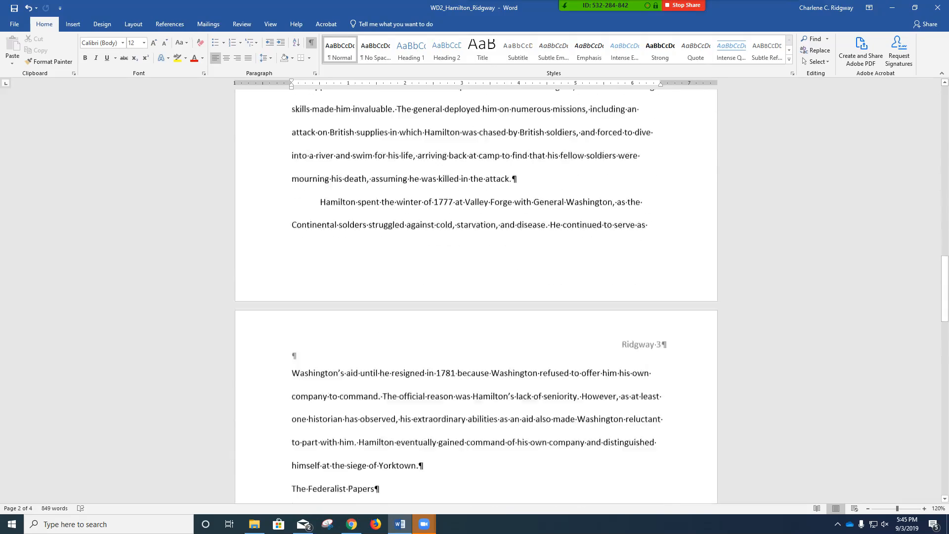
scroll(476, 297, "down", 5)
scroll(476, 297, "up", 5)
scroll(476, 297, "up", 18)
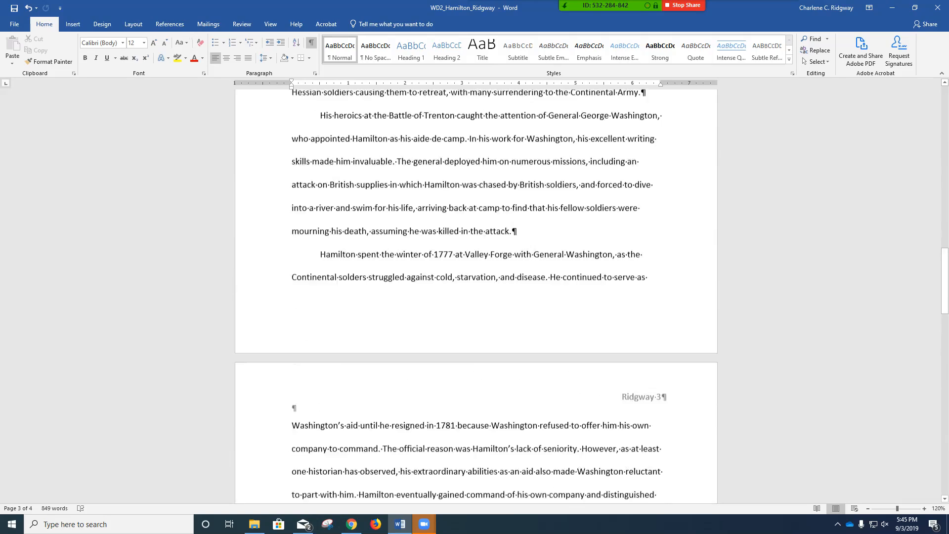
scroll(476, 297, "up", 7)
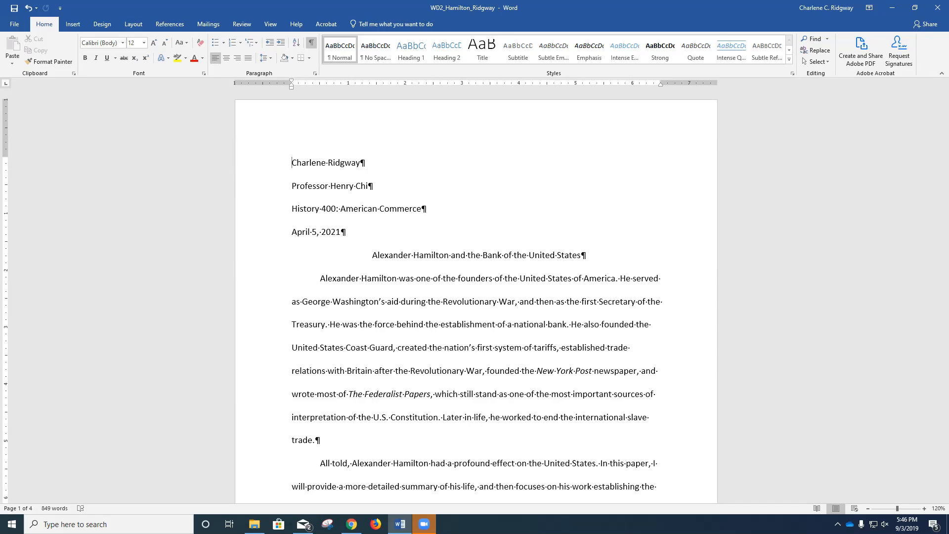
Find the phrase "made him invaluable" and place the insertion point directly after the period that ends that sentence.
key("ctrl+f")
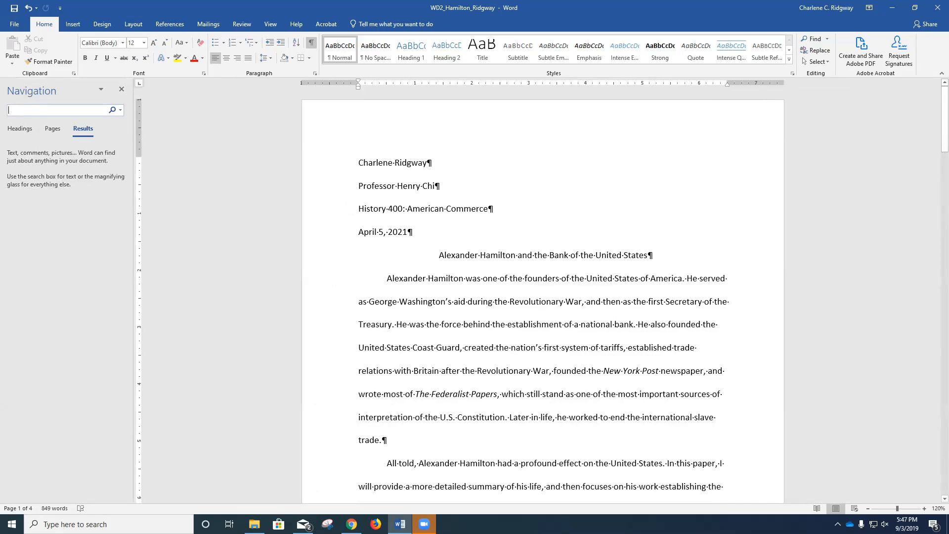
type("m")
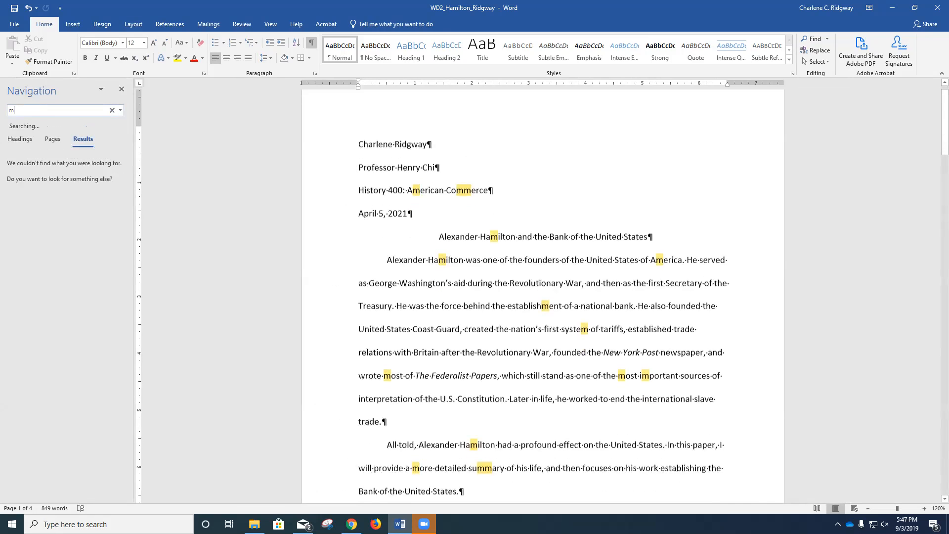
type("ade hi")
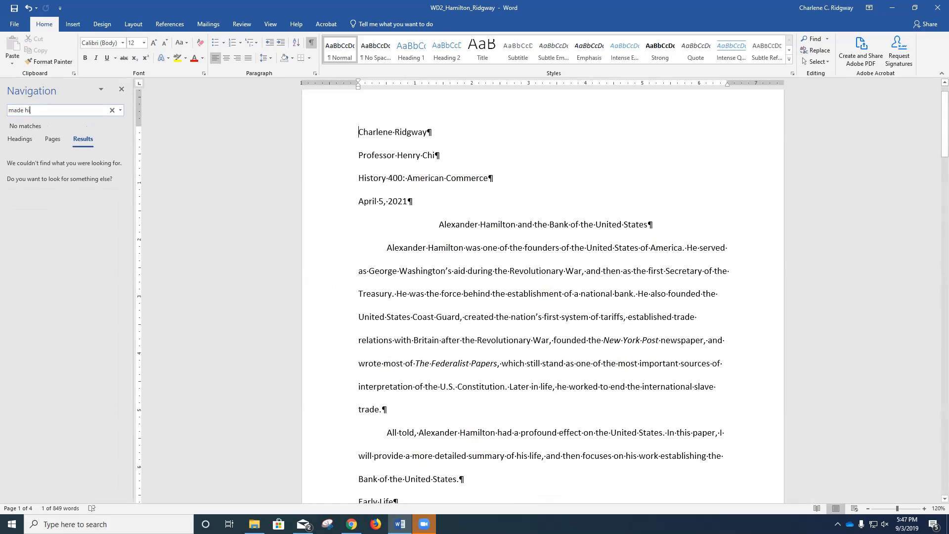
type("m invaluable")
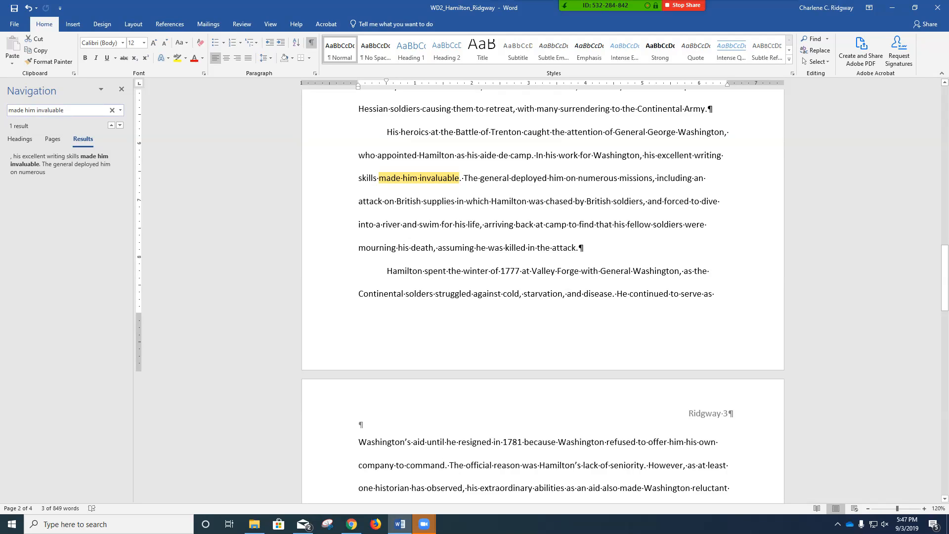
left_click(462, 179)
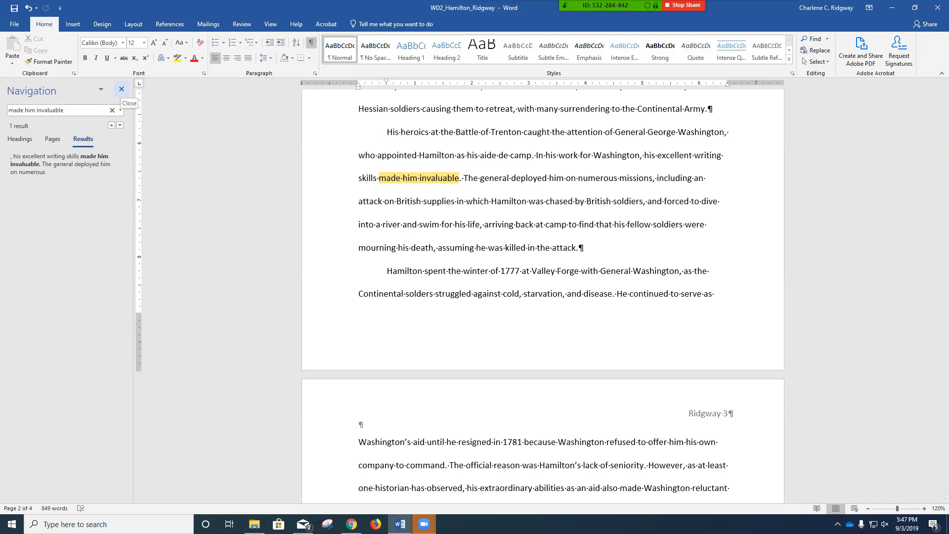
left_click(121, 89)
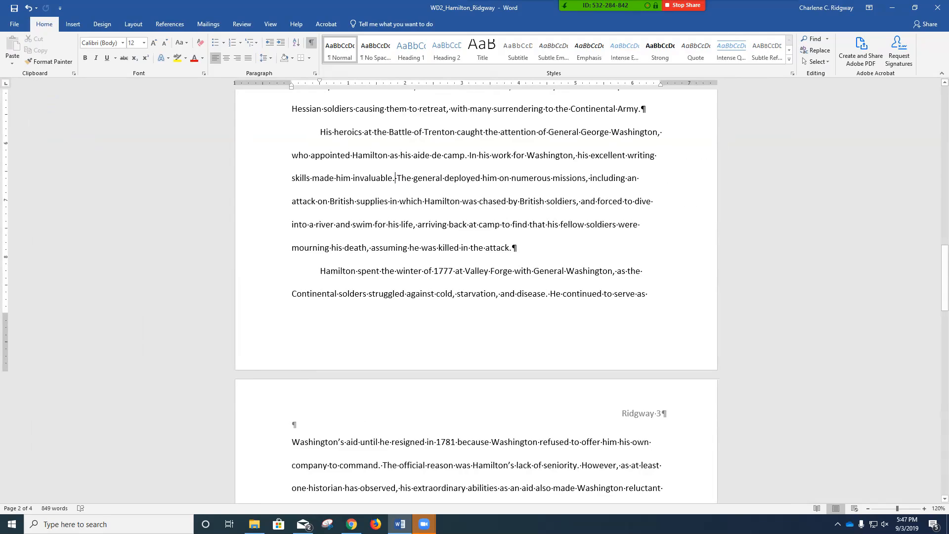
Insert a footnote there reading "A digital archive of his letters maintained by the New York Public Library testifies to his excellent handwriting.".
left_click(169, 23)
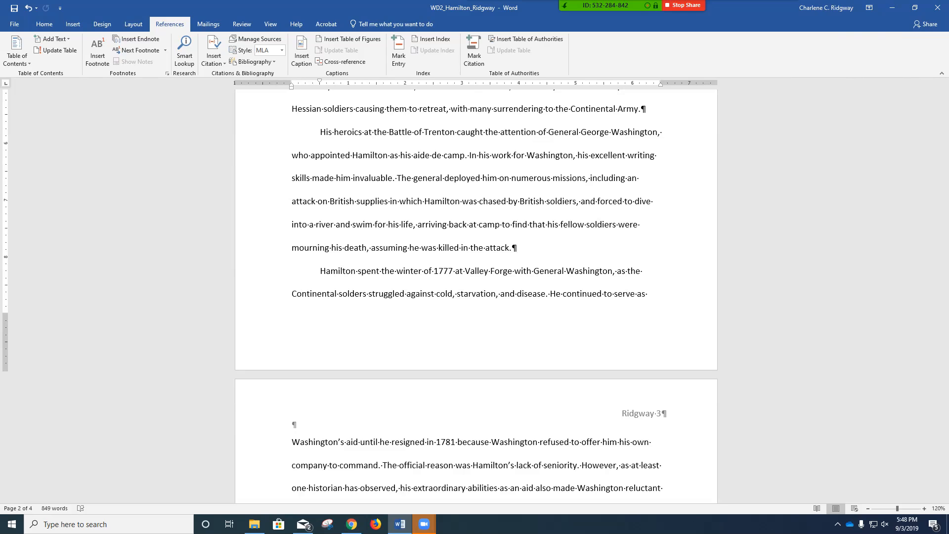
left_click(97, 49)
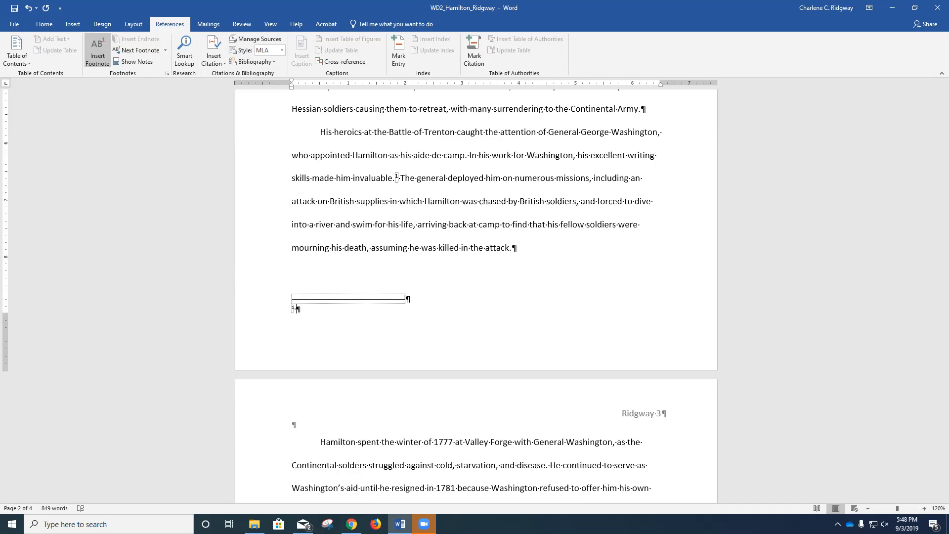
type("A digital archive of his letters maint")
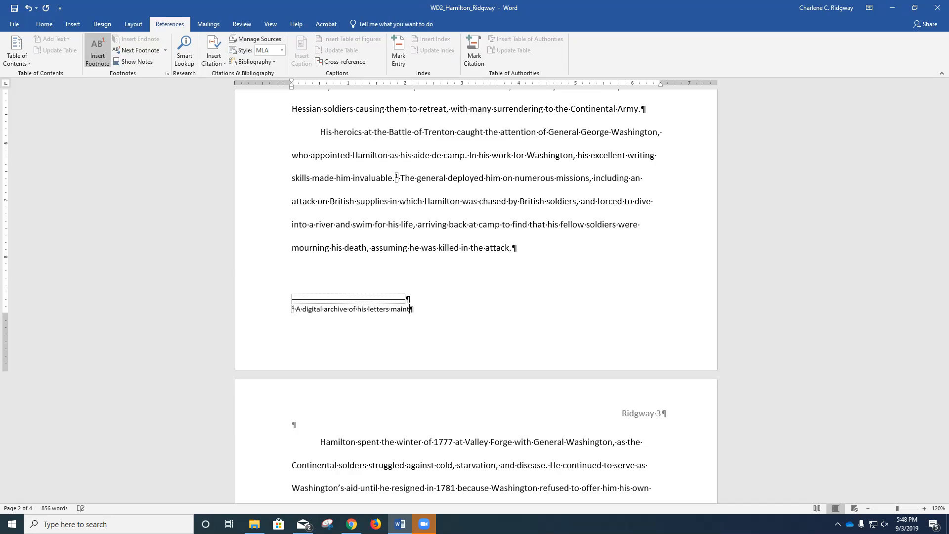
type("ained by the New York Public Library ")
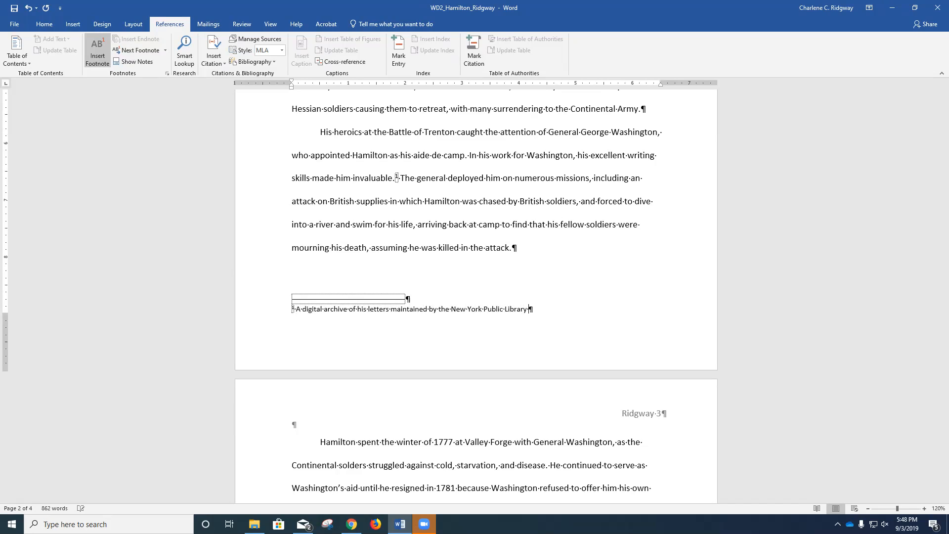
type("testifies to his excelln")
key("BackSpace")
type("ence")
key("BackSpace")
key("BackSpace")
key("BackSpace")
type("t handwriting.")
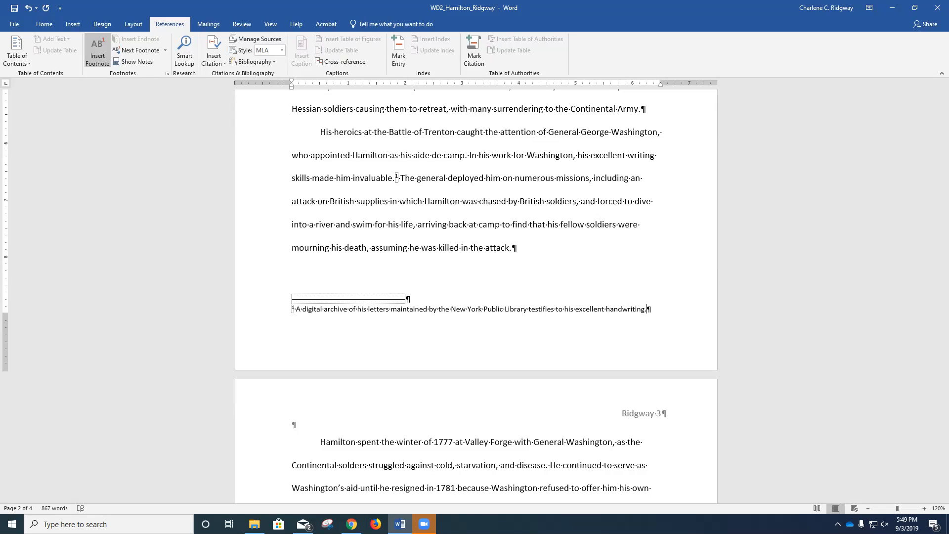
Insert a footnote after "to be educated." on page 2 reading "The letter impressed a local newspaper owner, who decided to publish it.".
scroll(99, 50, "up", 3)
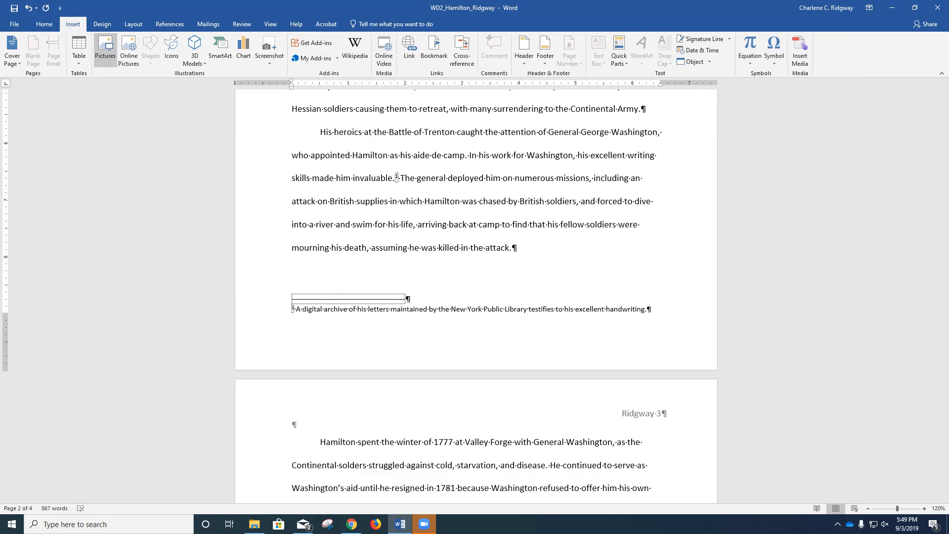
scroll(477, 297, "up", 7)
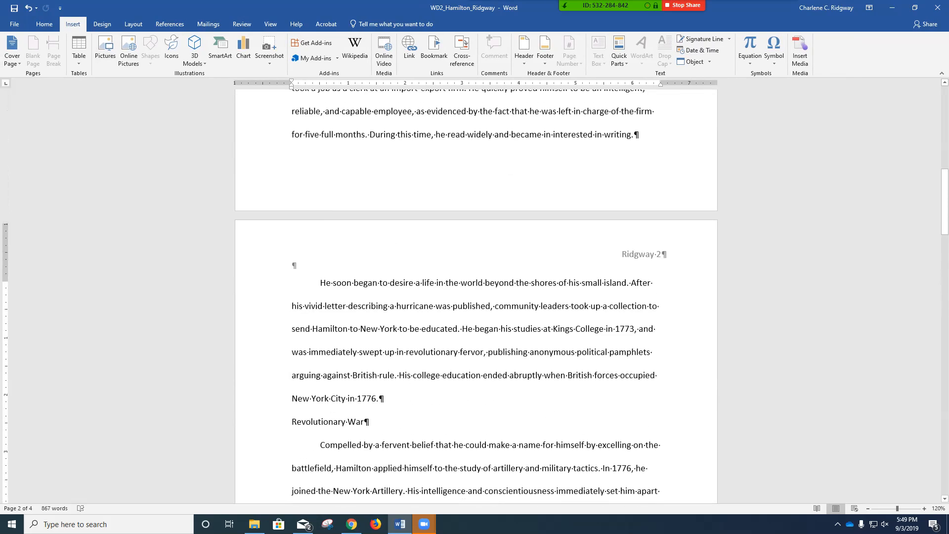
scroll(476, 296, "down", 1)
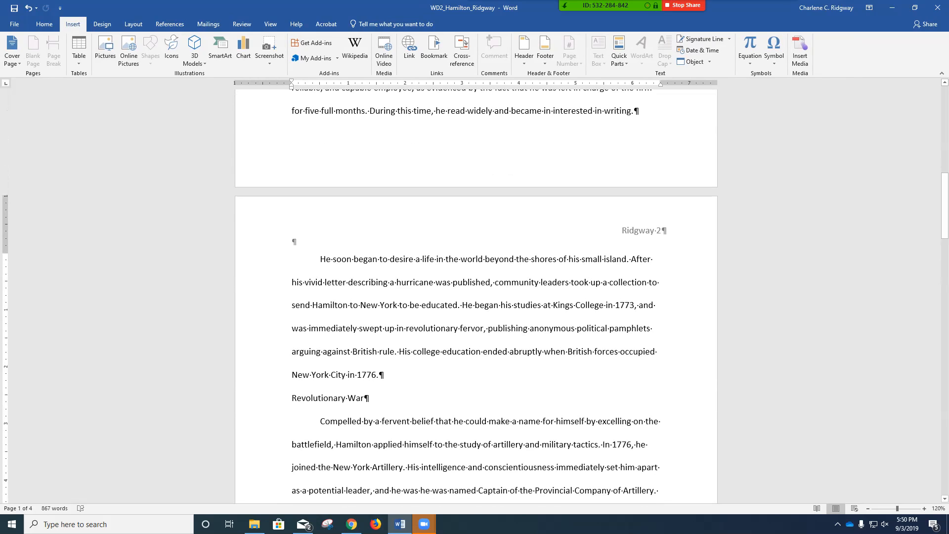
left_click(460, 305)
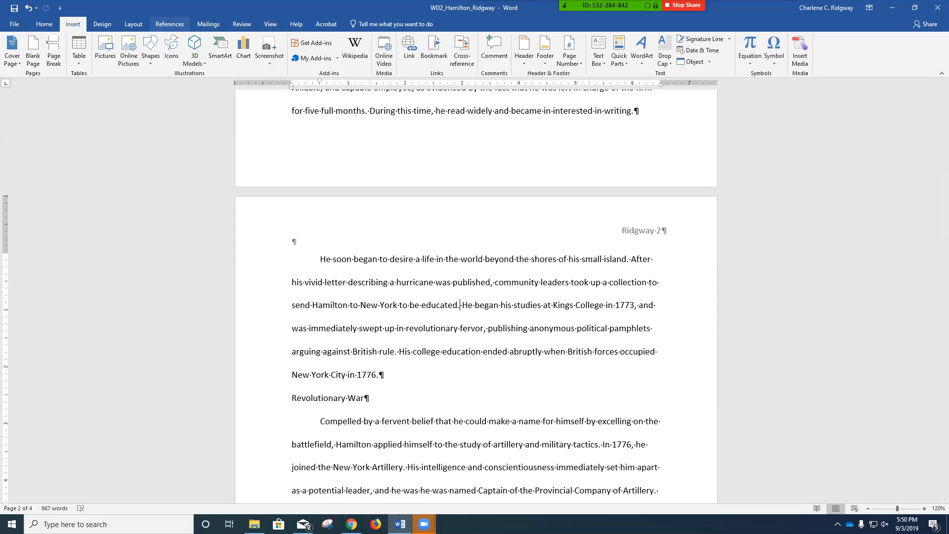
left_click(169, 23)
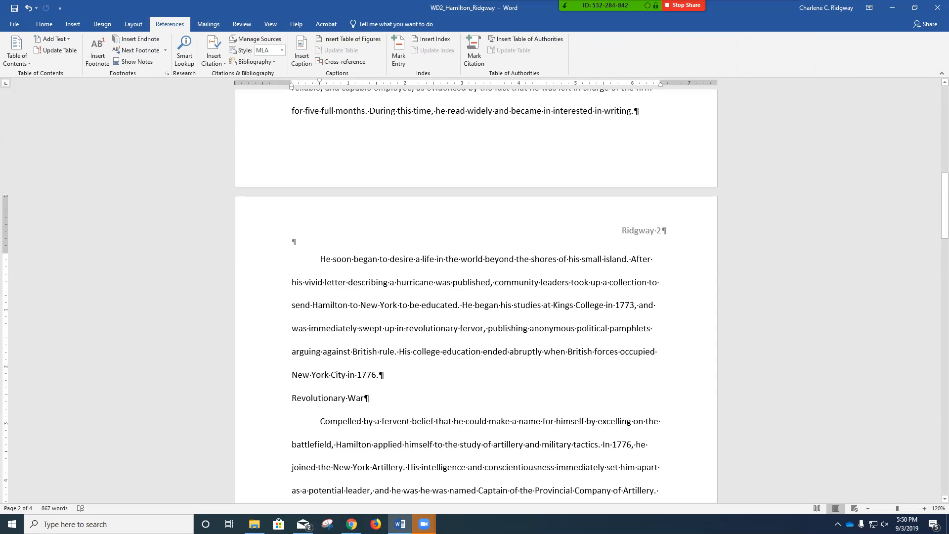
left_click(97, 52)
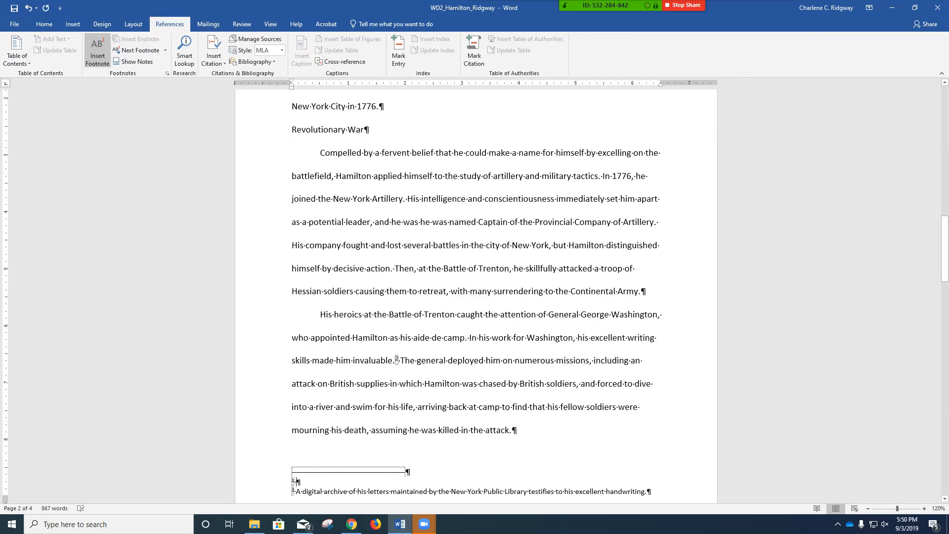
type("The l")
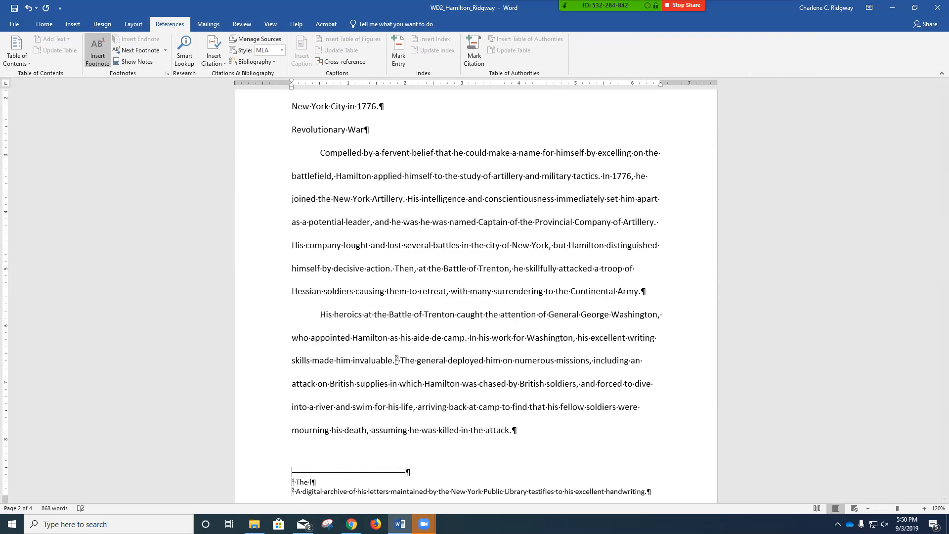
type("etter im")
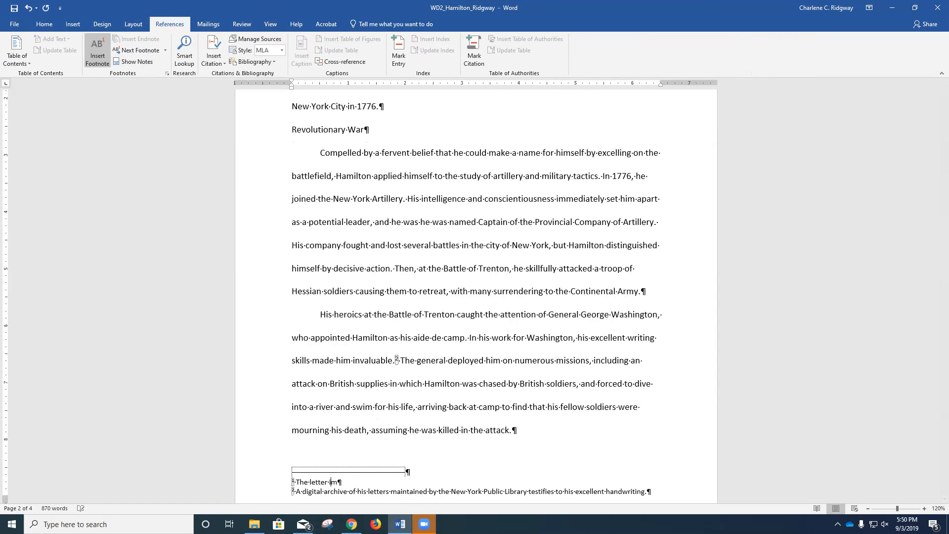
type("pressed a local newspaper owner")
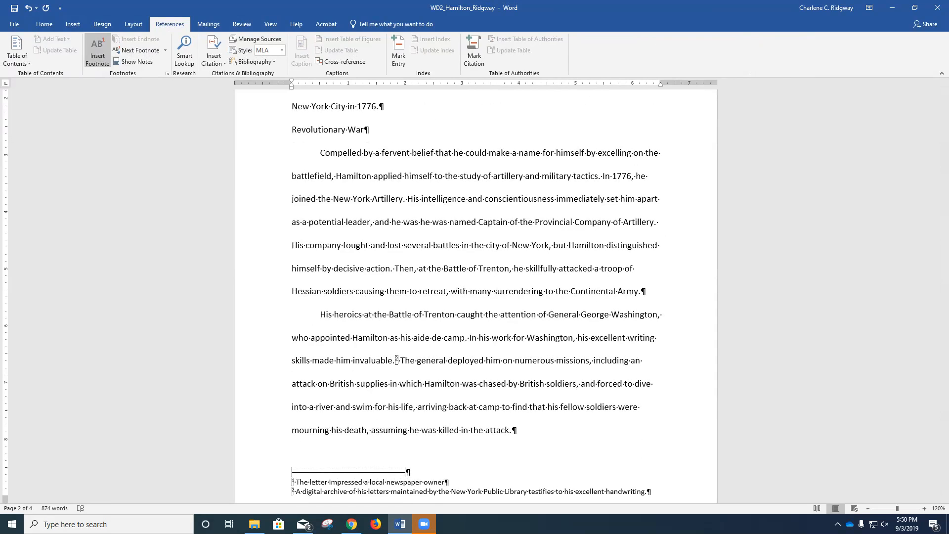
type(", who decided to publish it.")
Preview the footnote after "to be educated." from its reference mark, and jump to its text at the foot of page 2.
scroll(474, 297, "up", 5)
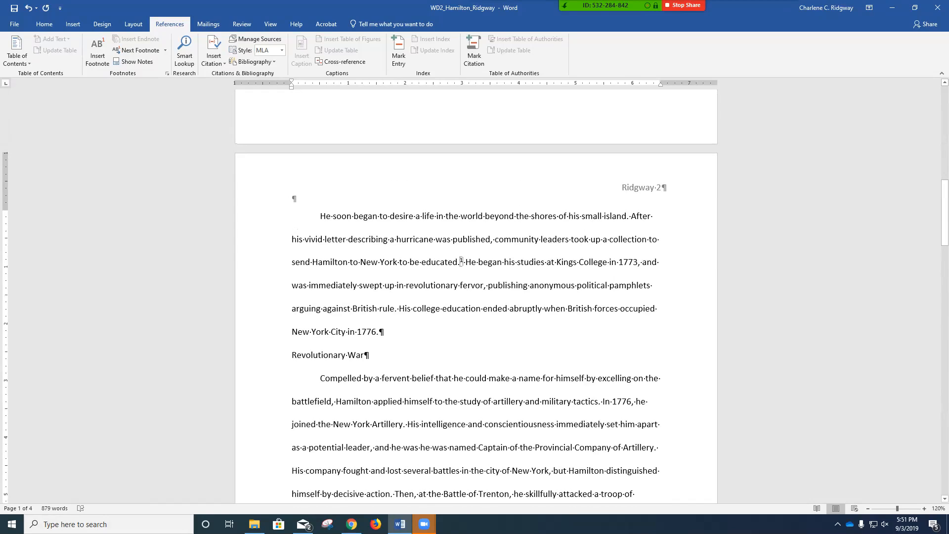
mouse_move(461, 261)
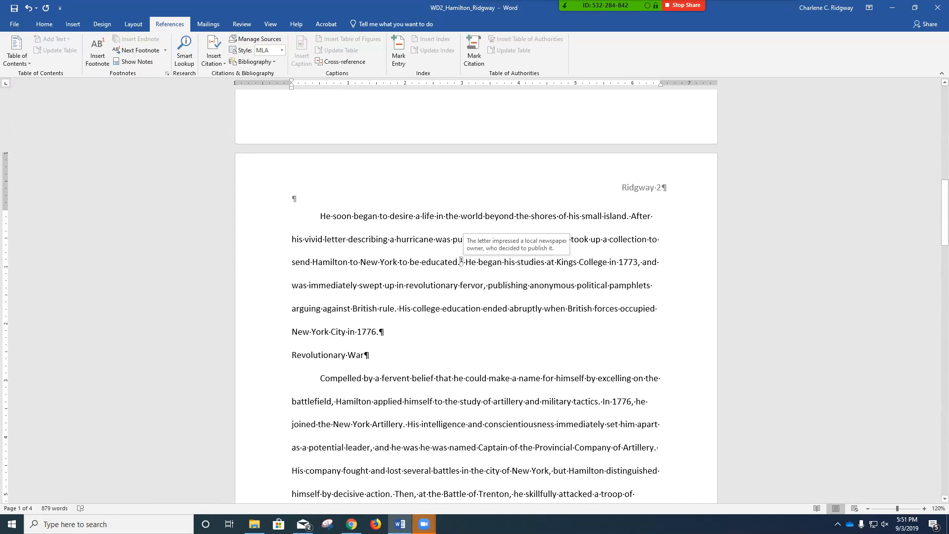
double_click(461, 262)
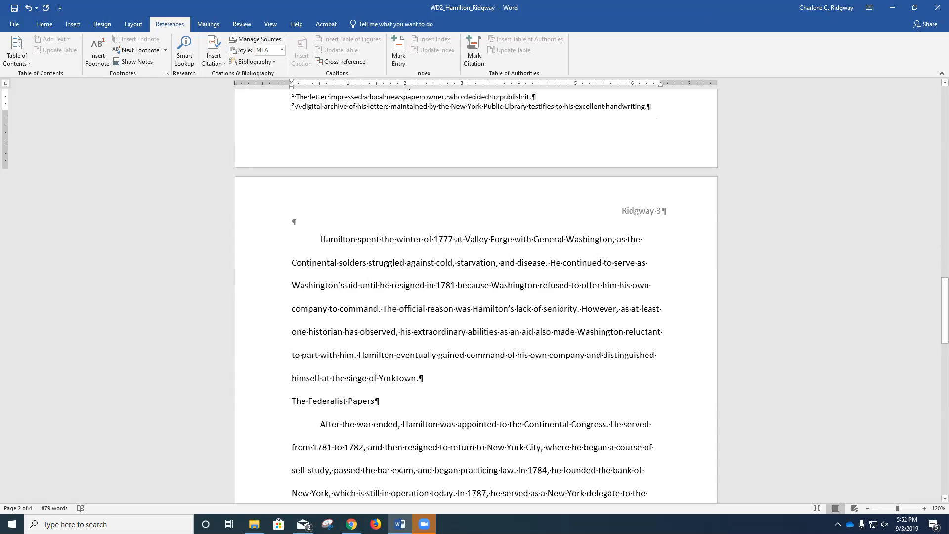
Return from the first footnote's text to its reference mark after "to be educated." and save the document.
double_click(292, 97)
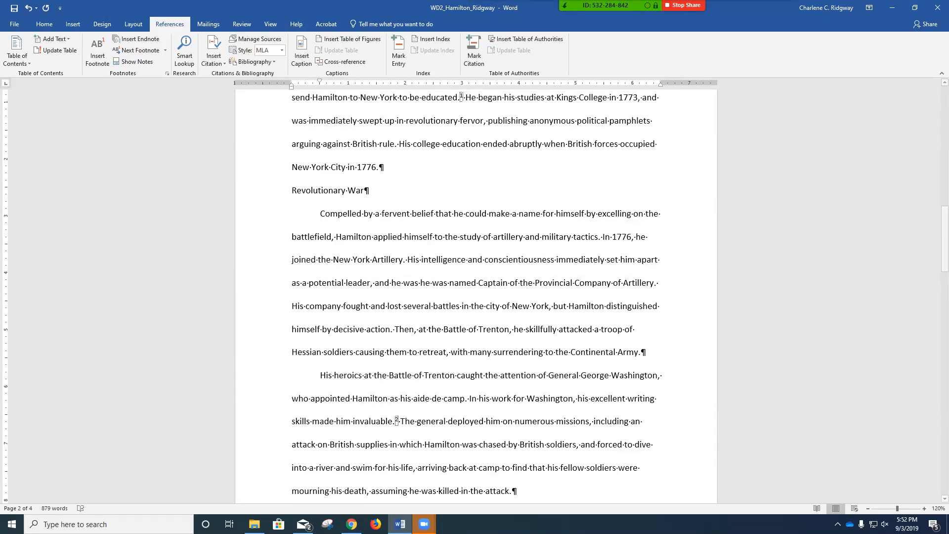
left_click(14, 8)
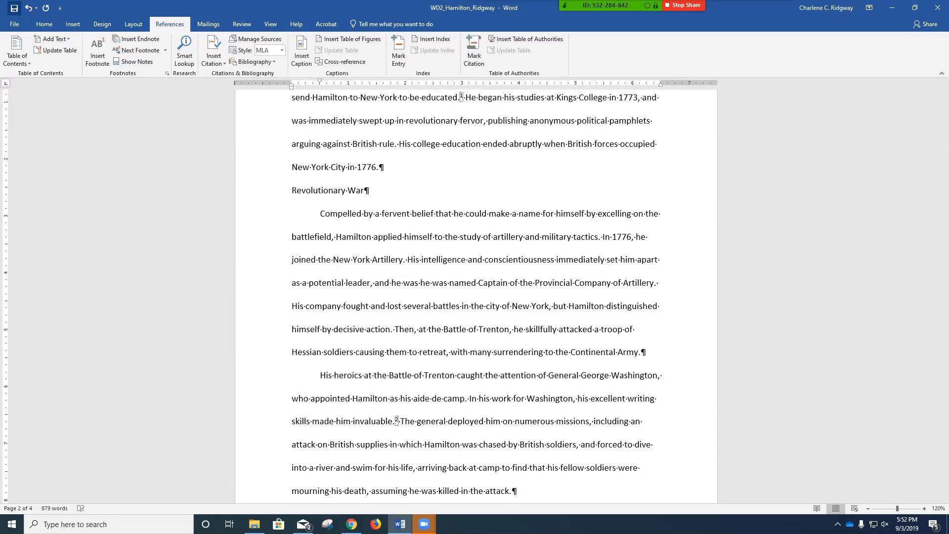
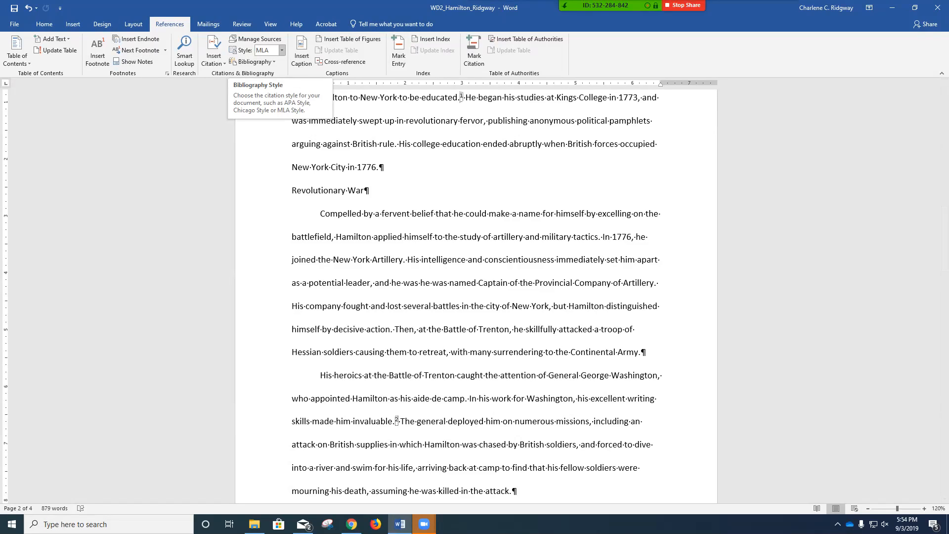
Choose MLA Seventh Edition as the document's citation and bibliography style.
left_click(281, 50)
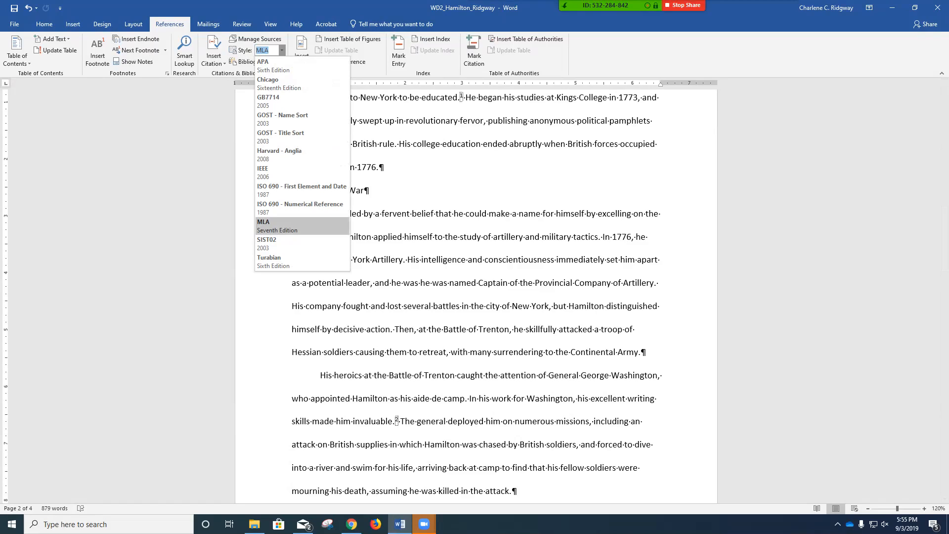
left_click(281, 50)
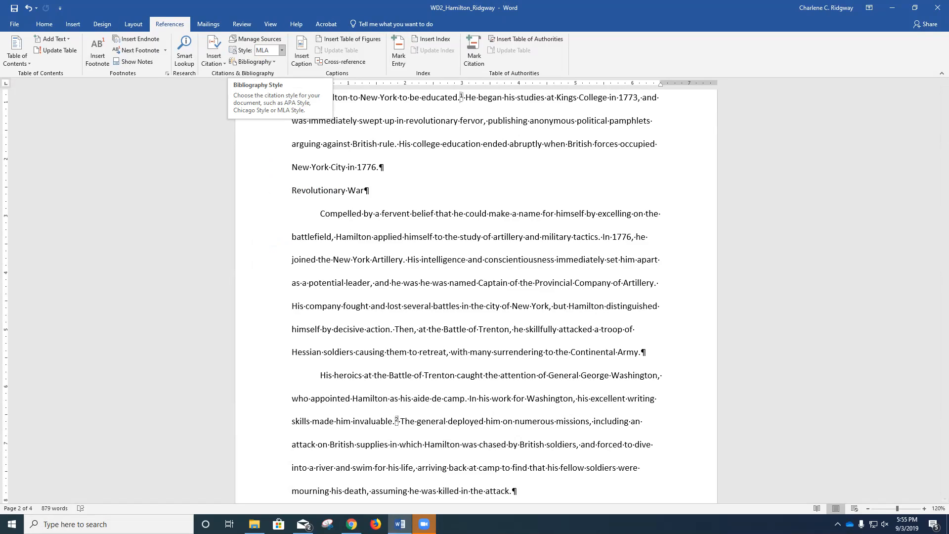
left_click(281, 50)
left_click(302, 226)
Find "However, as at least one historian" and place the insertion point just before the period after "to part with him".
key("ctrl+f")
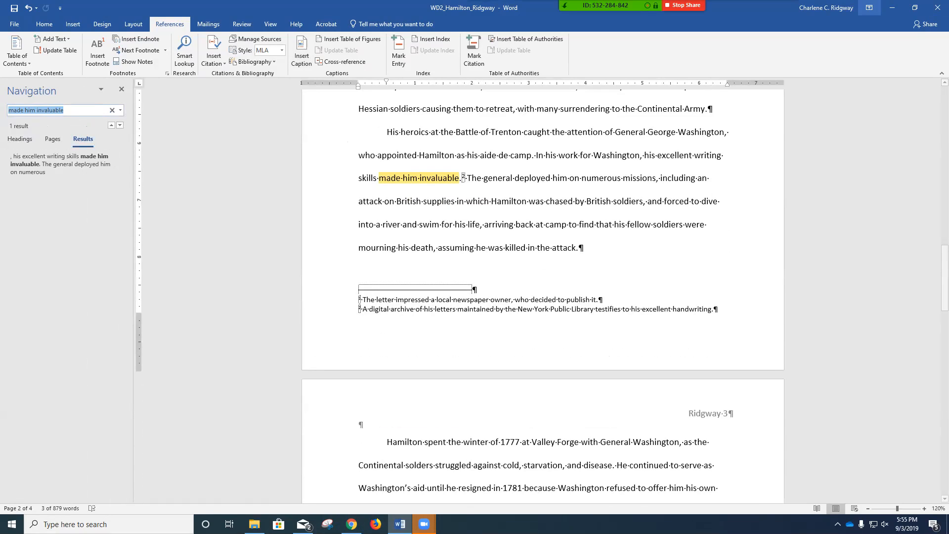
mouse_move(680, 6)
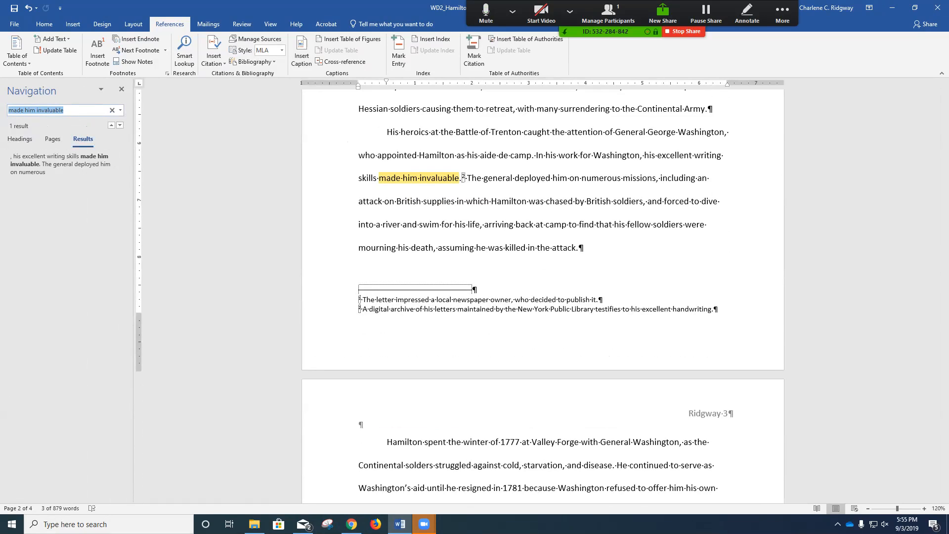
type("H")
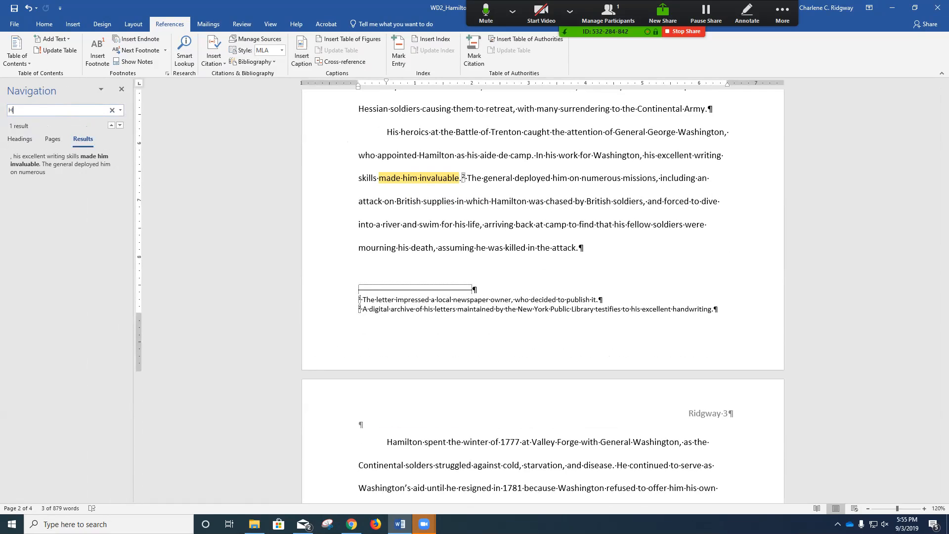
type("owever, as")
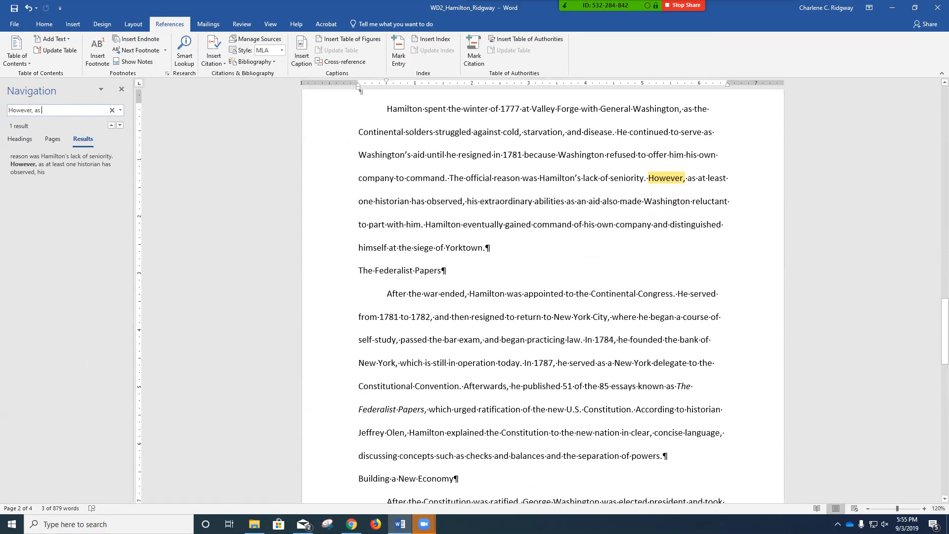
type(" at least")
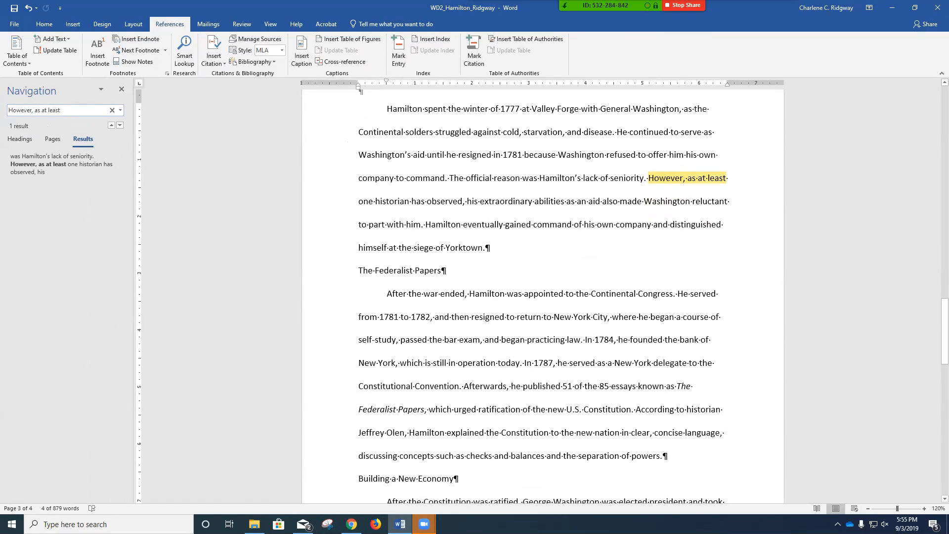
type(" one histor")
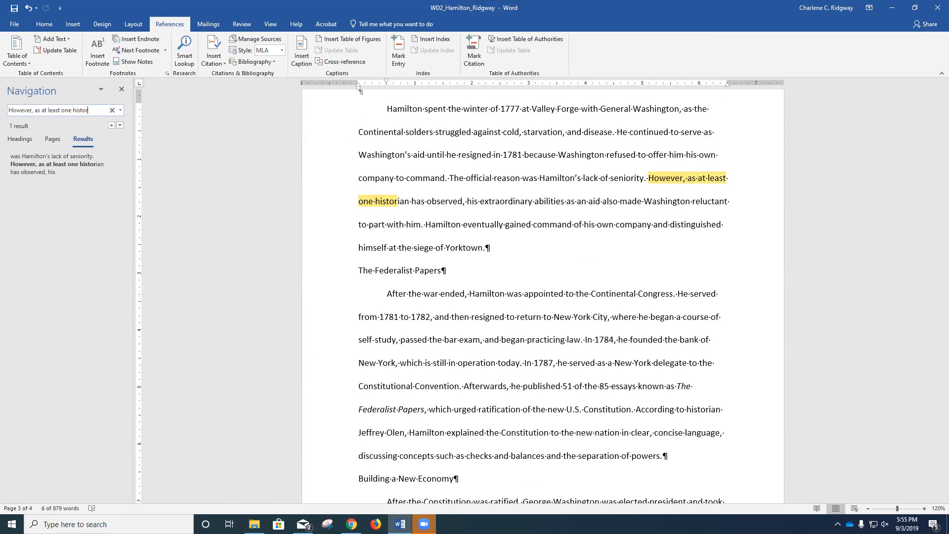
type("ian")
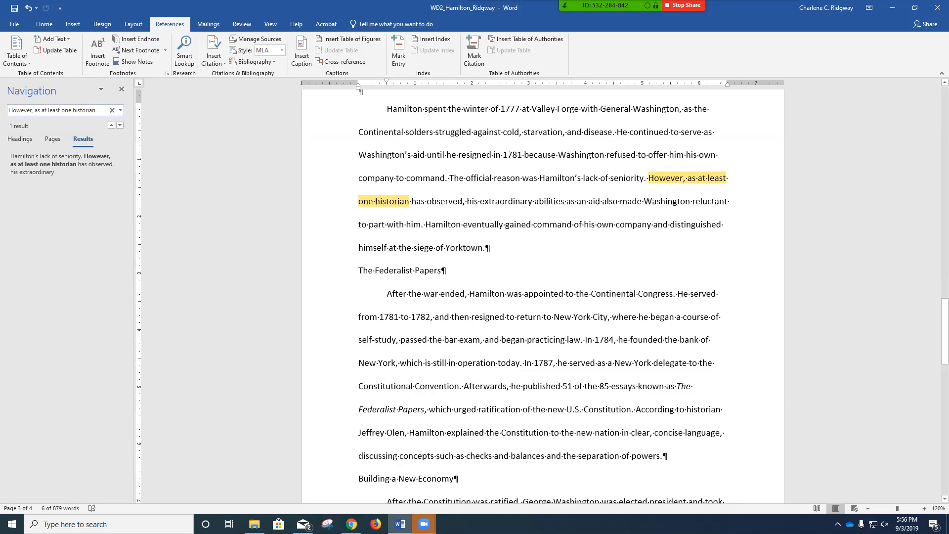
left_click(421, 225)
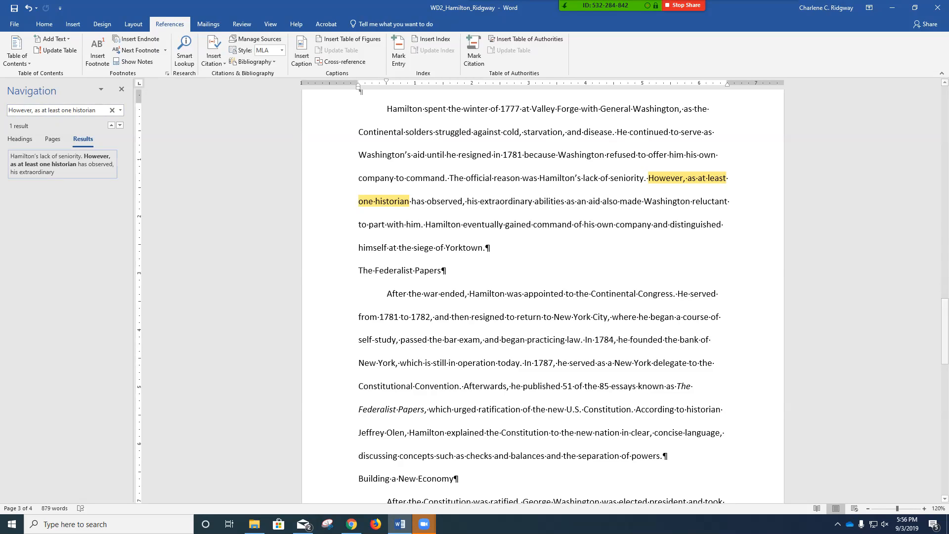
left_click(121, 89)
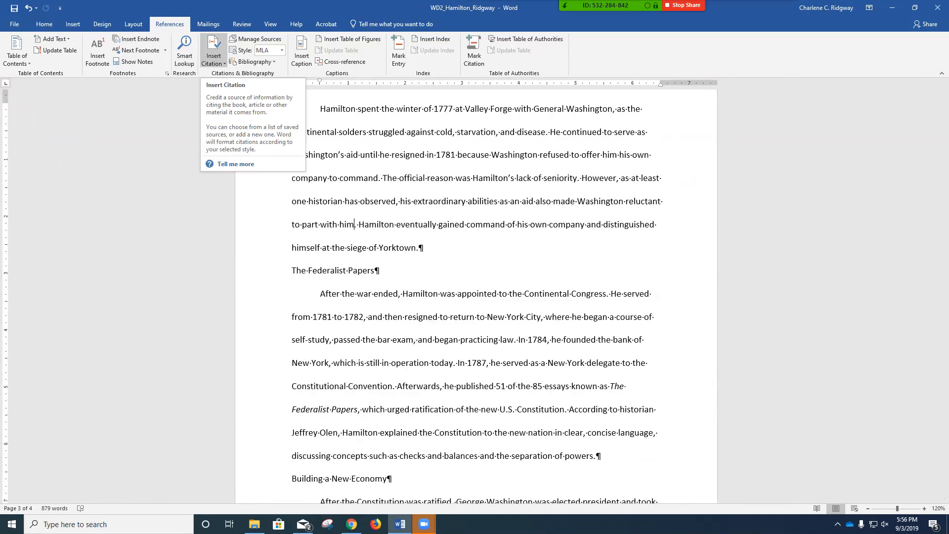
Start a new Book source for a citation there, entering the author's full name and the title "Alexander Hamilton: Immigrant and Patriot".
left_click(214, 56)
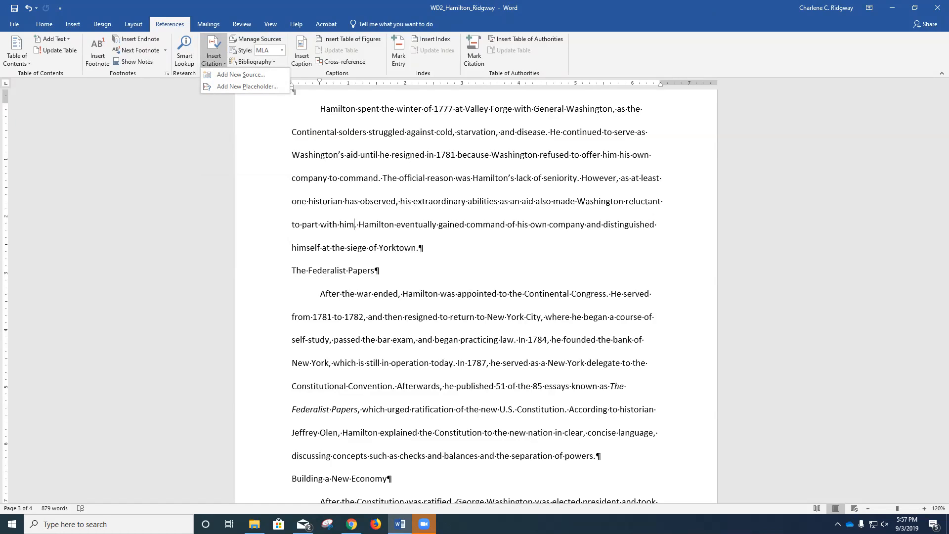
left_click(240, 75)
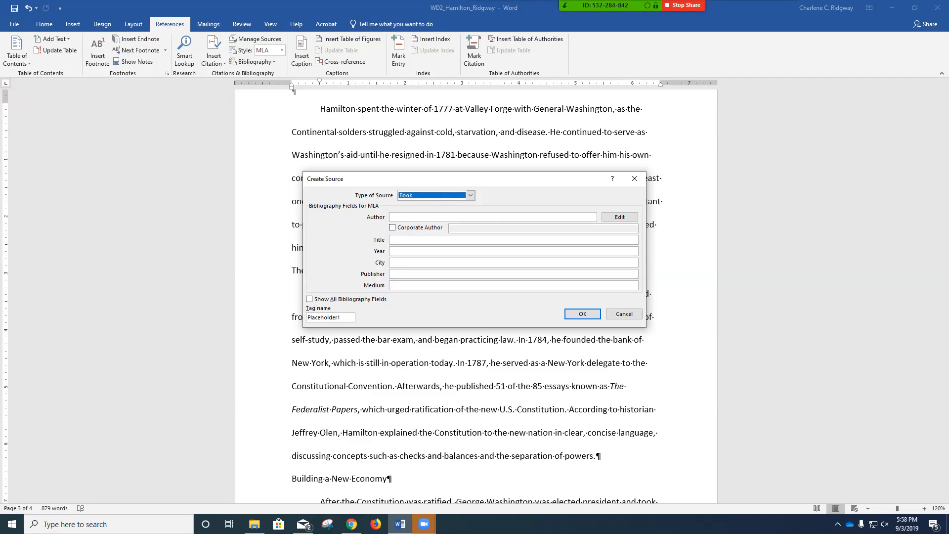
left_click(400, 217)
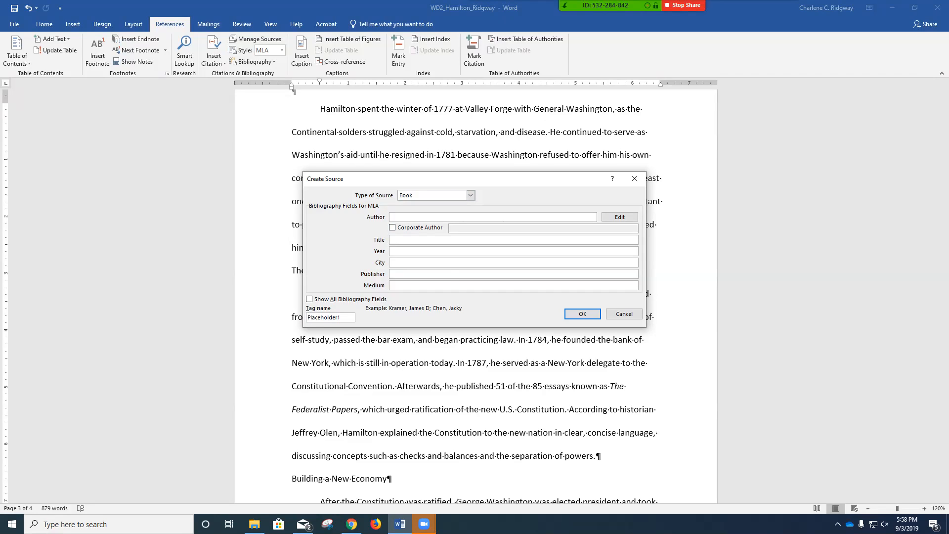
type("Na")
type("talia Cruz")
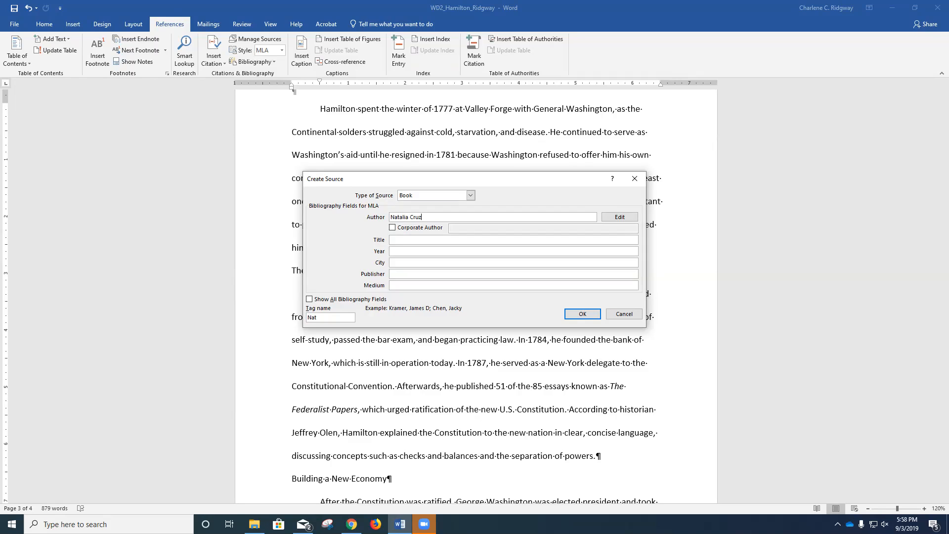
left_click(396, 239)
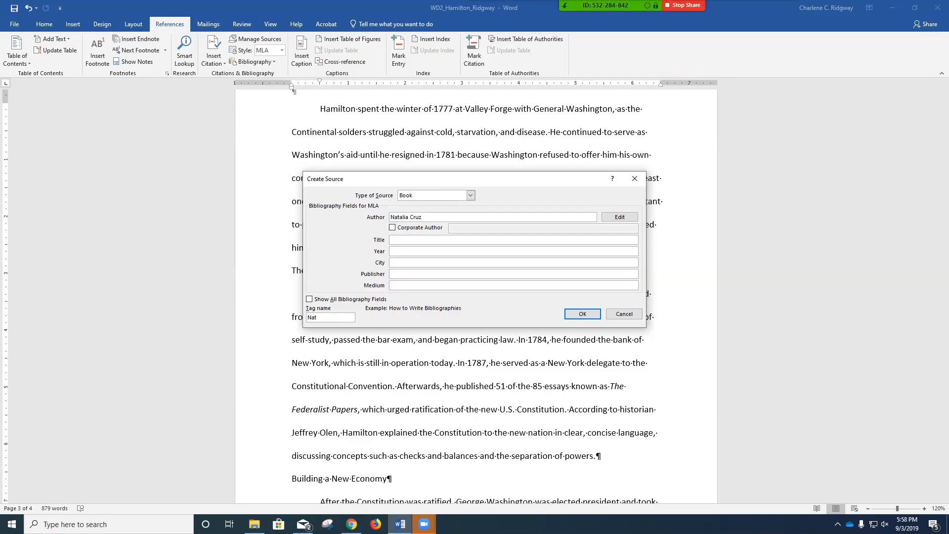
type("Alexander Hamilton: Immigrant and Patriot")
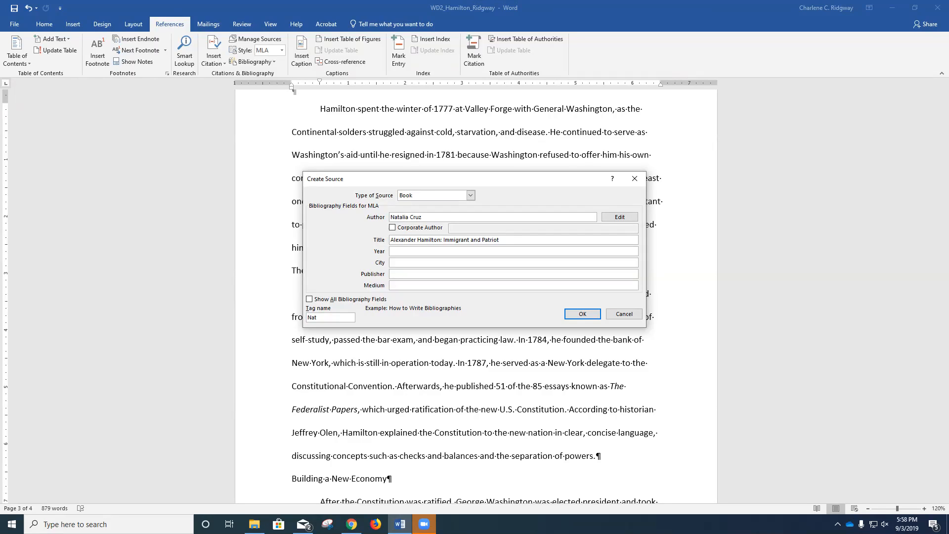
Complete the source with year 2014, city New York, publisher "Brookstone and Colescott Academy Press" and medium Print, and insert its citation.
left_click(391, 252)
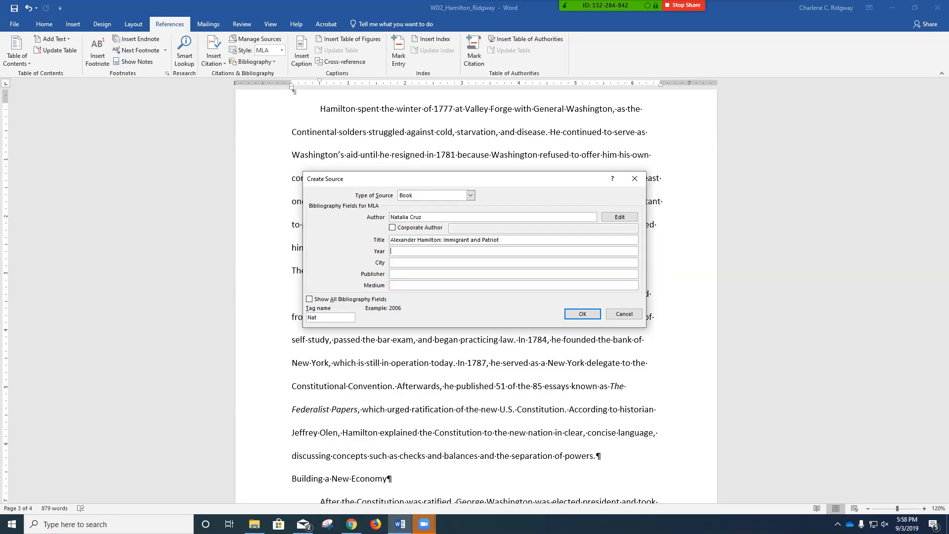
type("2014")
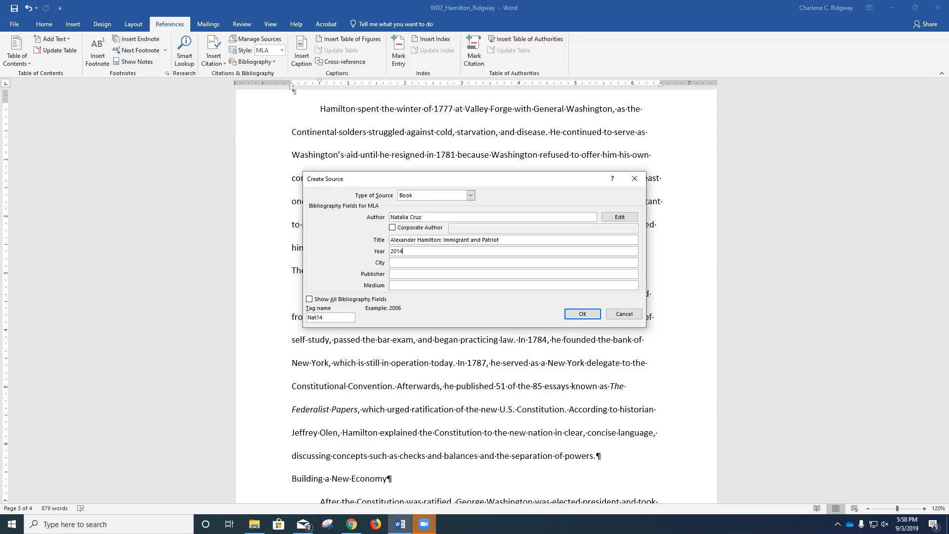
key("Tab")
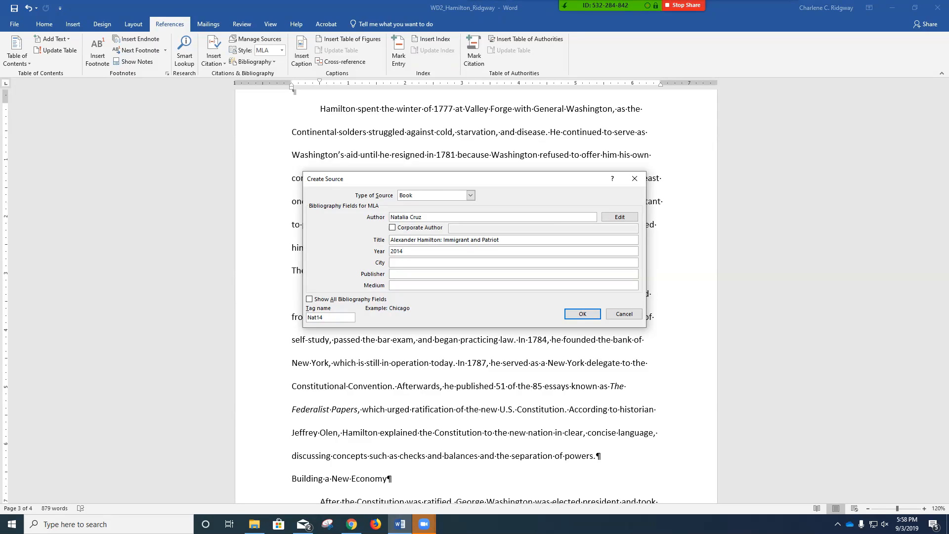
type("New York")
key("Tab")
type("Brookstone and Colescott Academy Press")
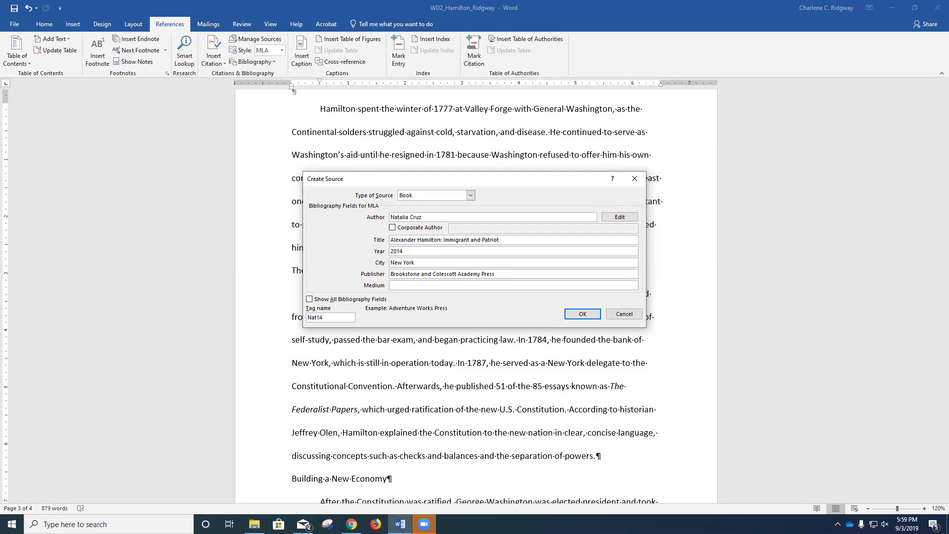
key("Tab")
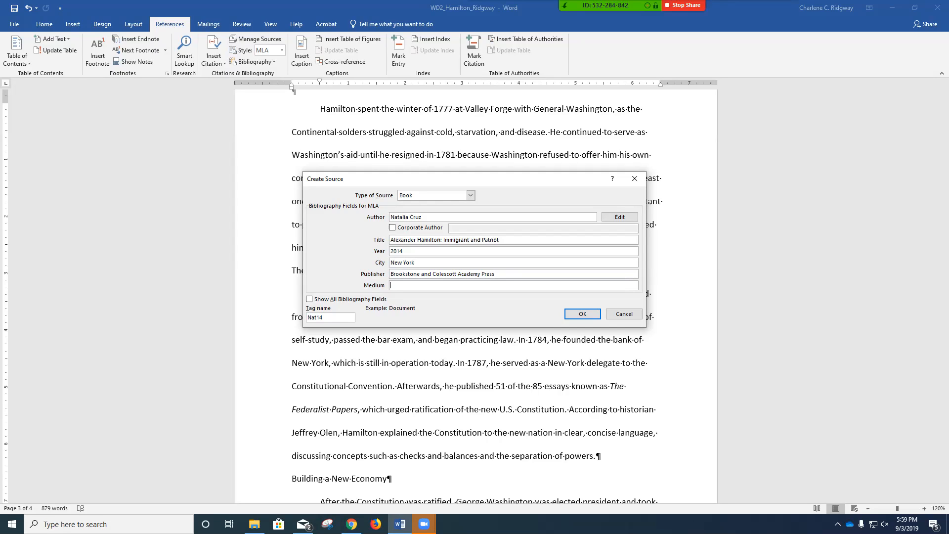
type("Print")
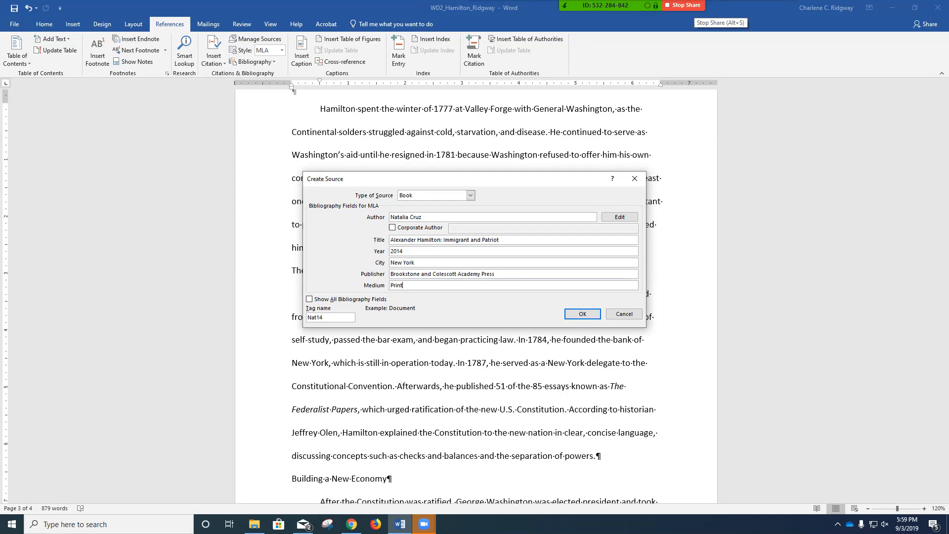
left_click(783, 14)
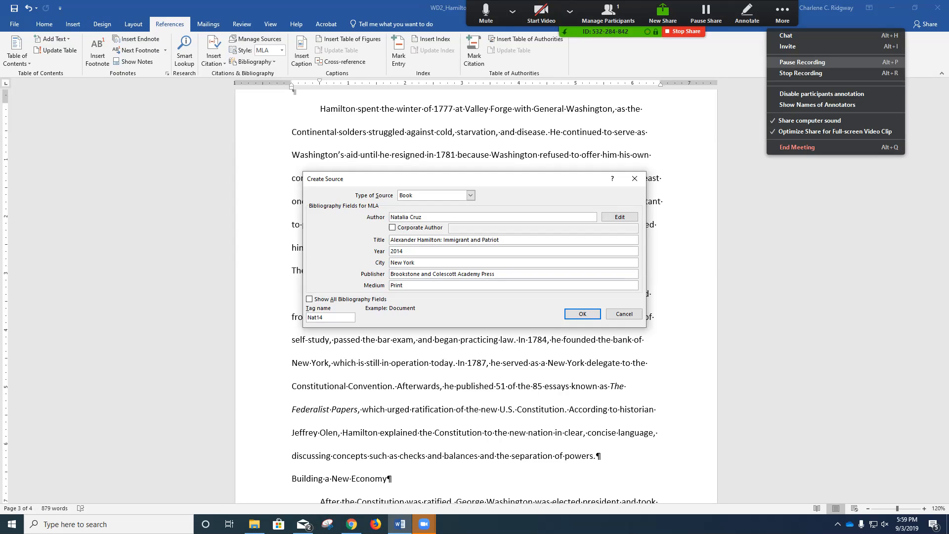
left_click(803, 62)
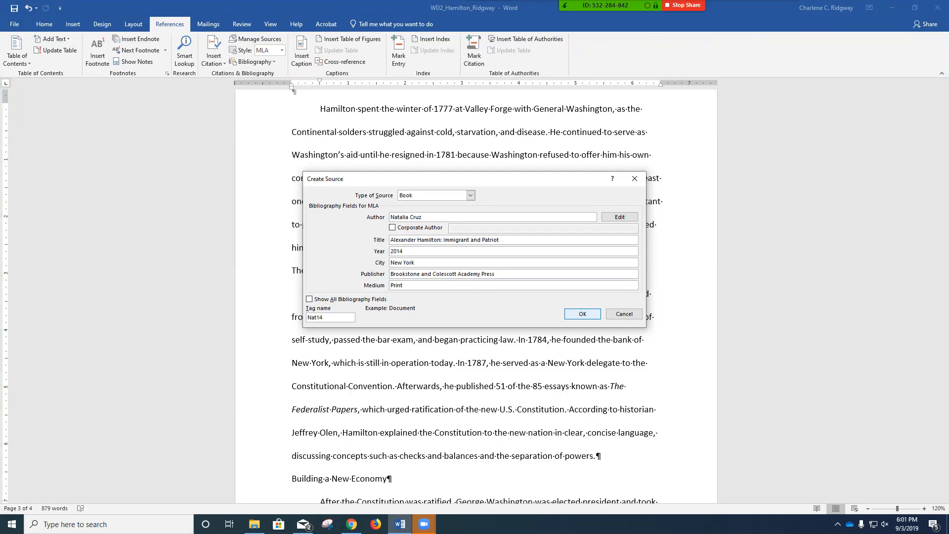
key("Return")
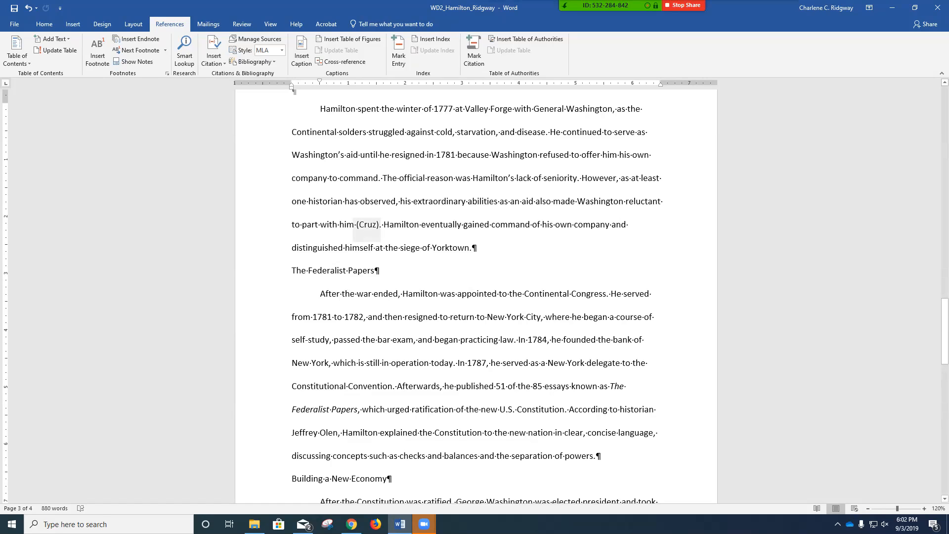
Edit the new citation after "to part with him", entering page number 37.
left_click(367, 224)
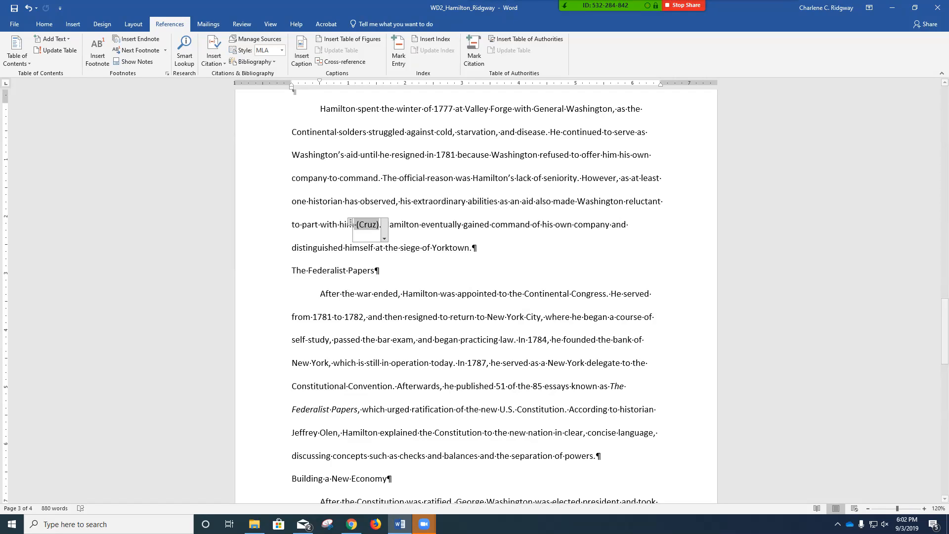
left_click(384, 239)
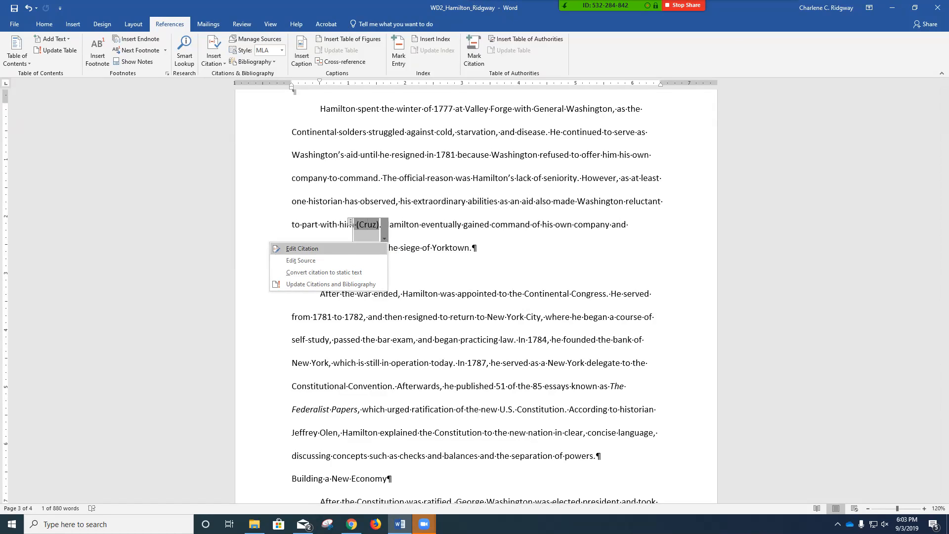
left_click(302, 249)
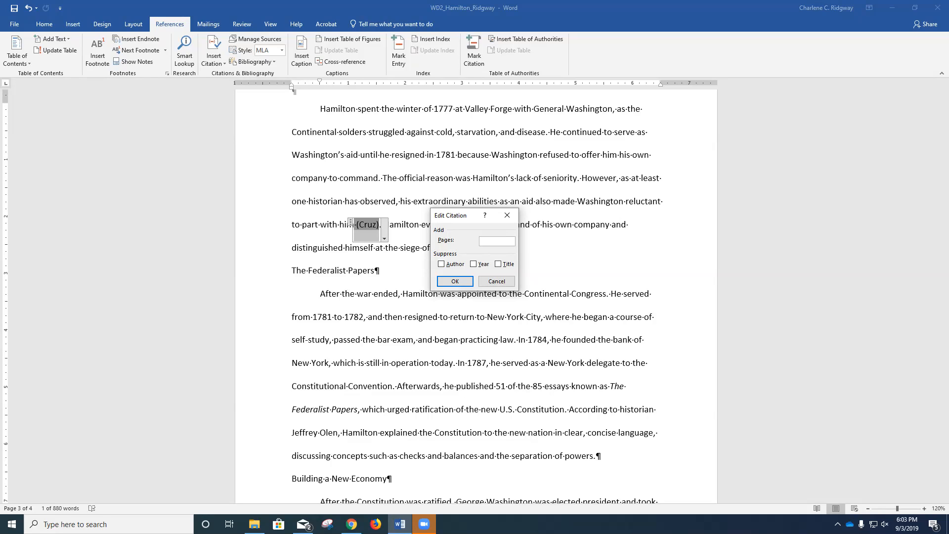
type("37")
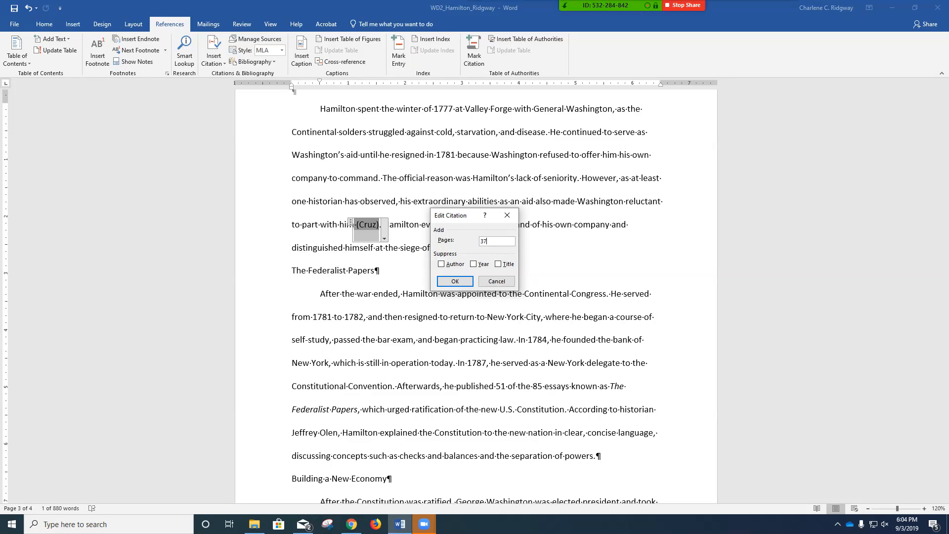
left_click(442, 264)
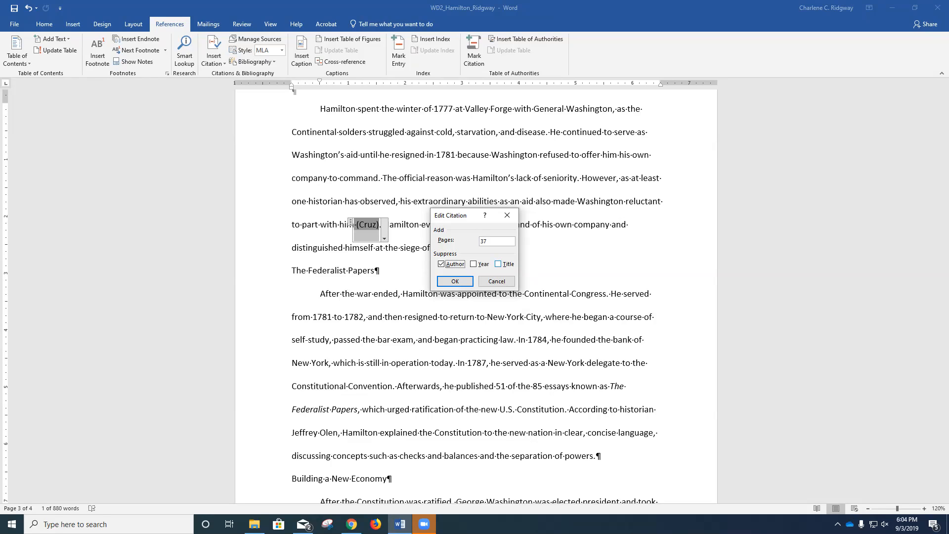
key("alt+t")
left_click(442, 264)
left_click(498, 264)
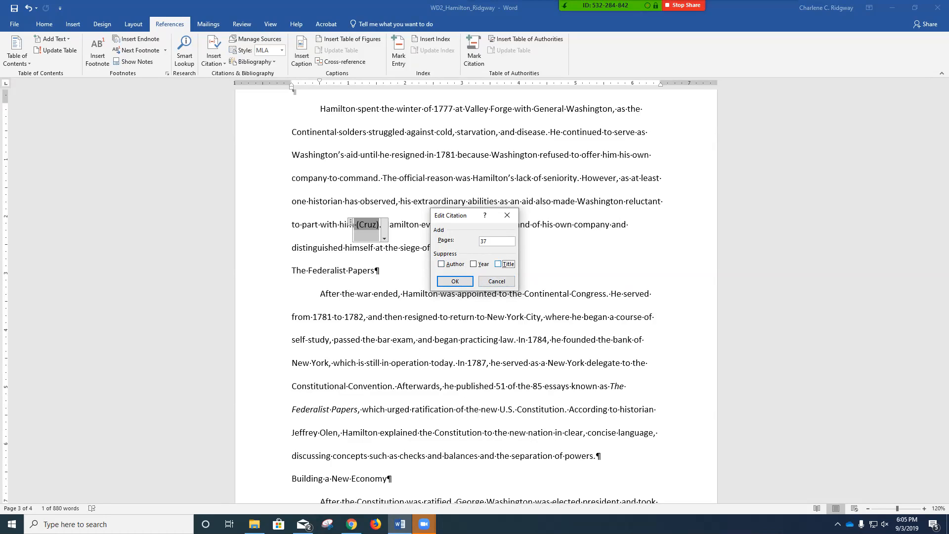
Apply page number 37 to the citation after "to part with him".
left_click(455, 281)
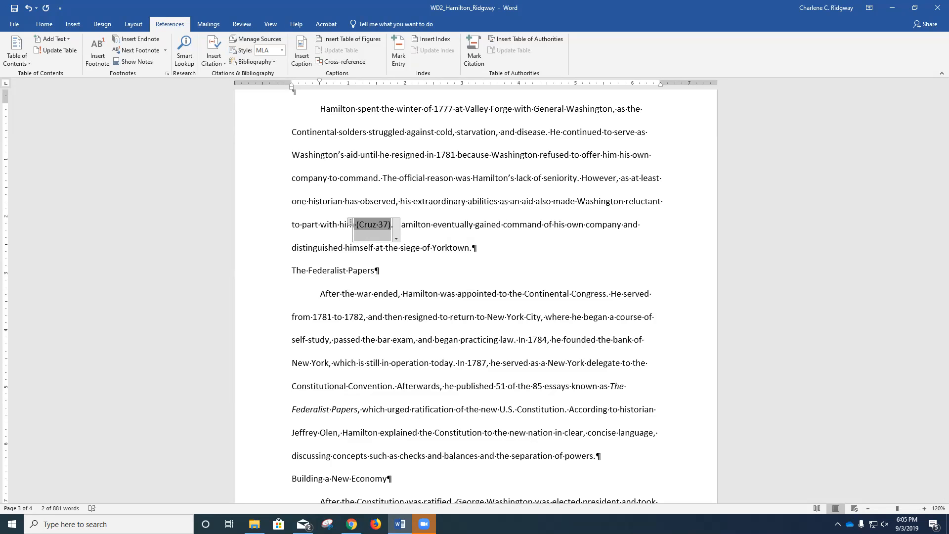
Start a new Journal Article source for a citation just before the period after "separation of powers", entering the author's full name.
scroll(476, 291, "down", 4)
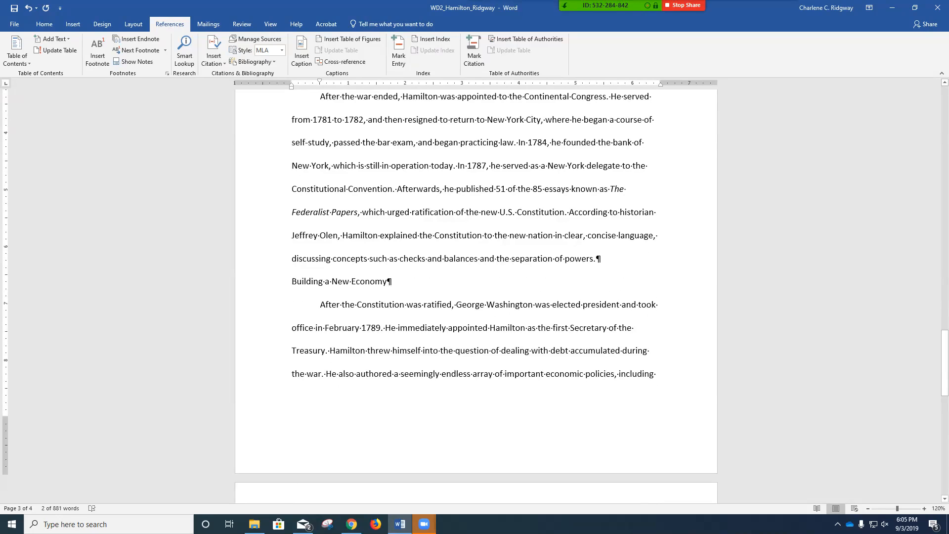
scroll(476, 297, "up", 1)
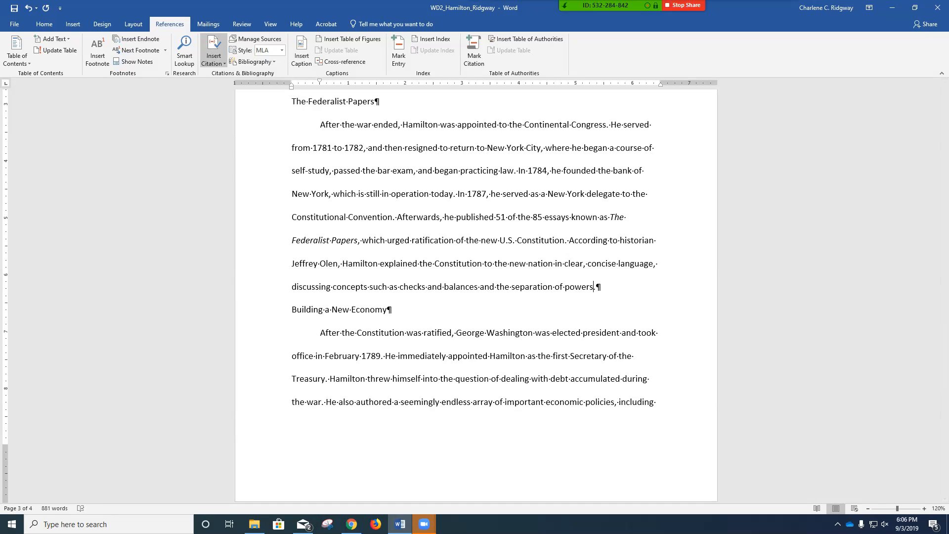
left_click(213, 54)
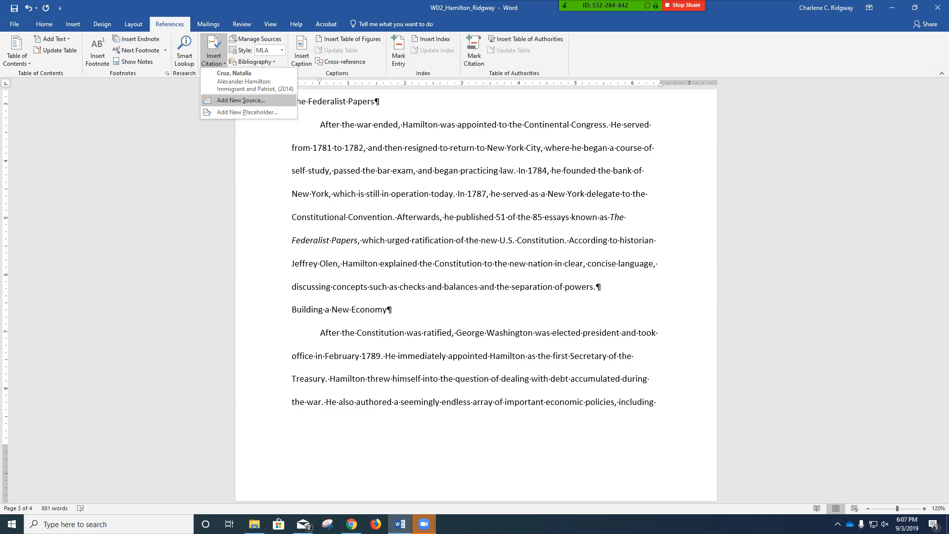
key("Return")
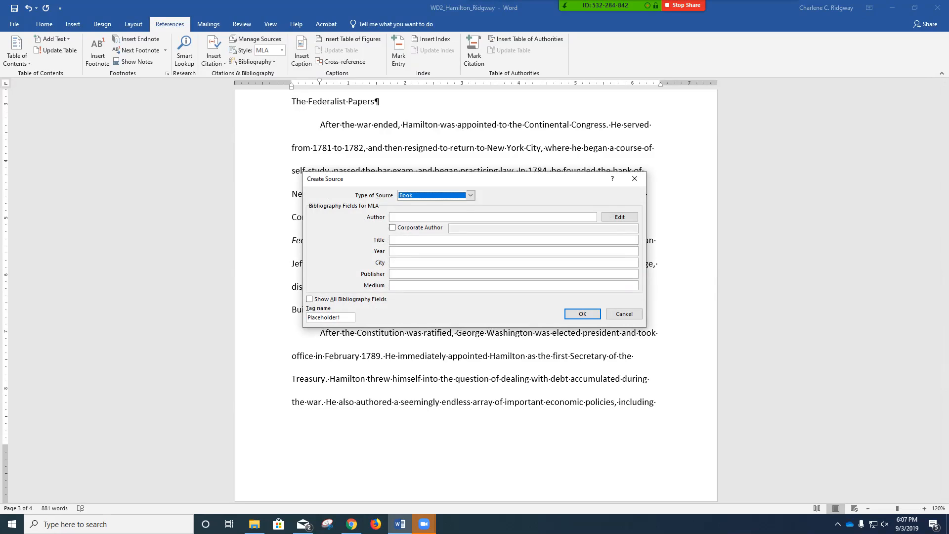
left_click(471, 195)
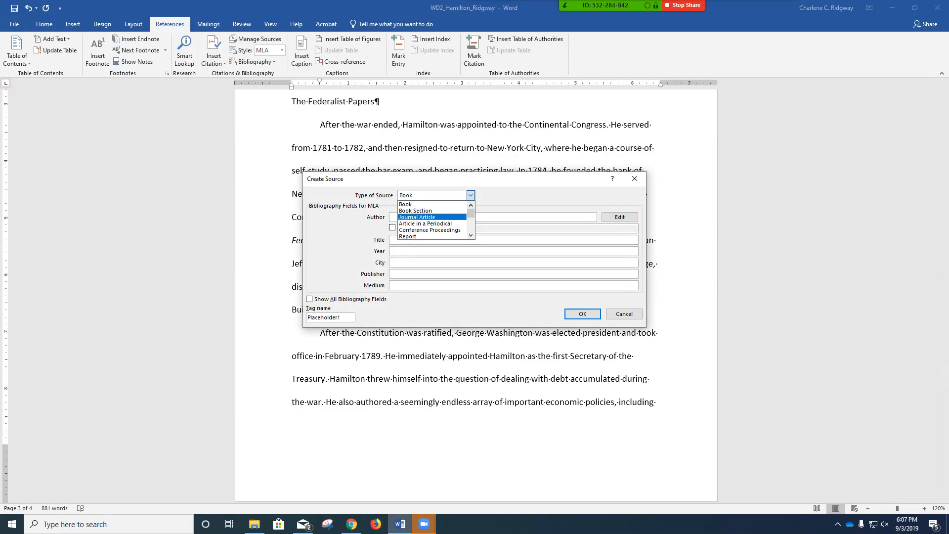
key("Return")
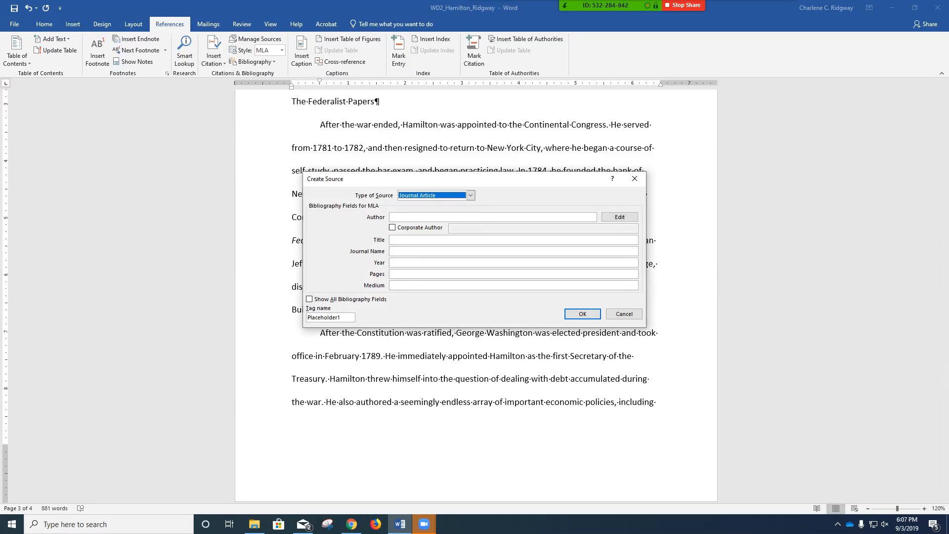
left_click(394, 217)
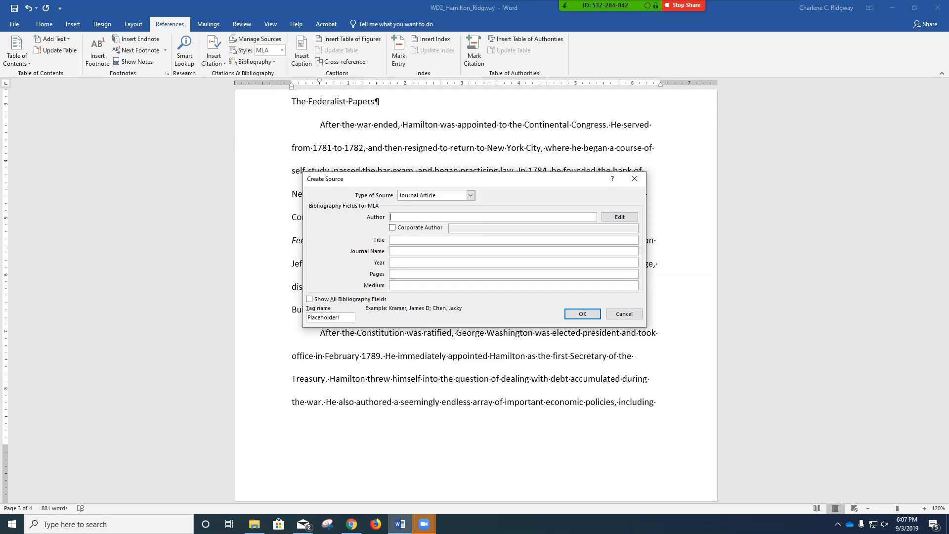
type("Jeffrey Olen")
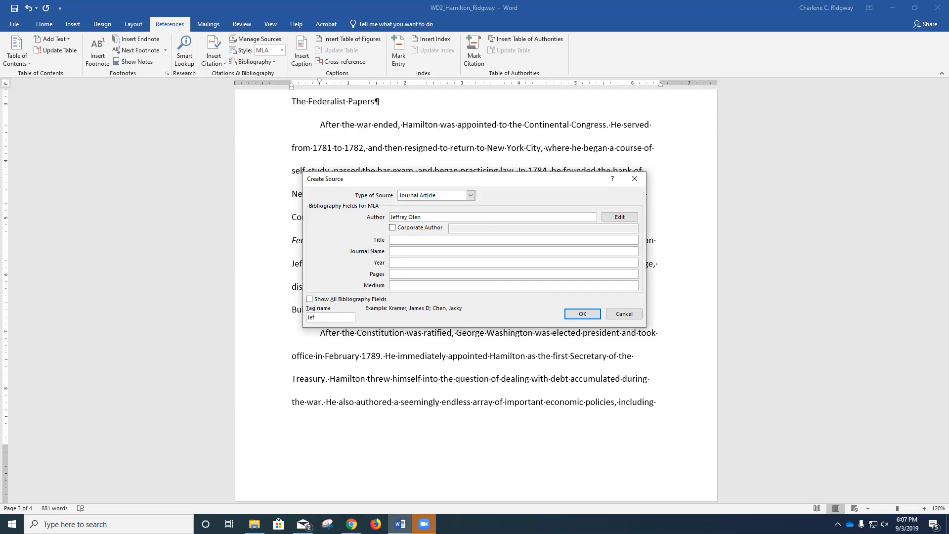
Enter the article title "Alexander Hamilton: Inventing American Banking" and the journal name "Jouranal of American History and Cultural Studies".
left_click(399, 239)
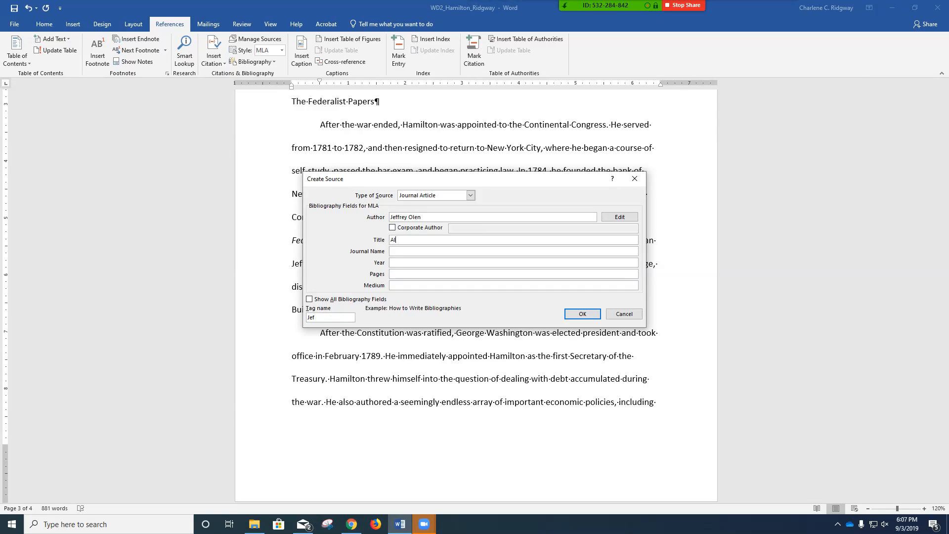
type("Alexander Hamilton")
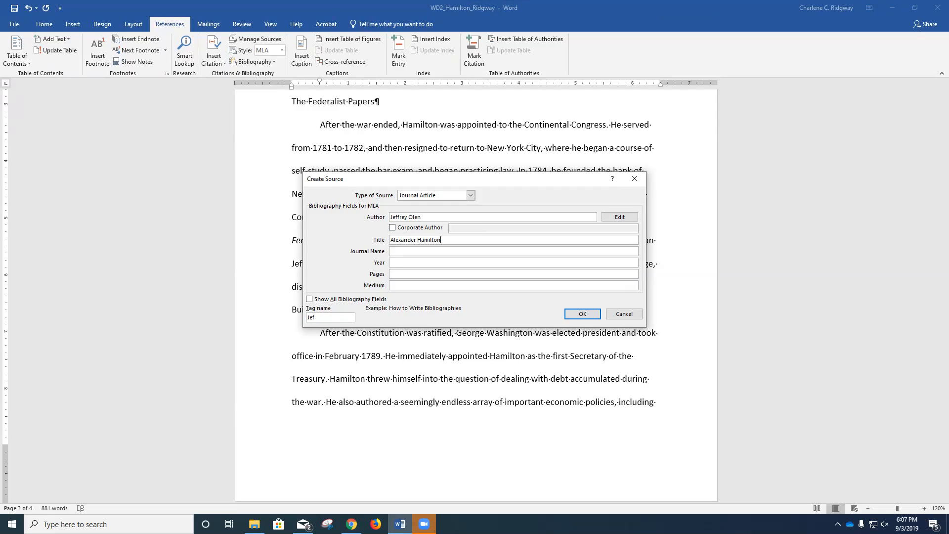
type(": Invnting")
key("BackSpace")
key("BackSpace")
key("BackSpace")
type("enting American Banking")
key("Tab")
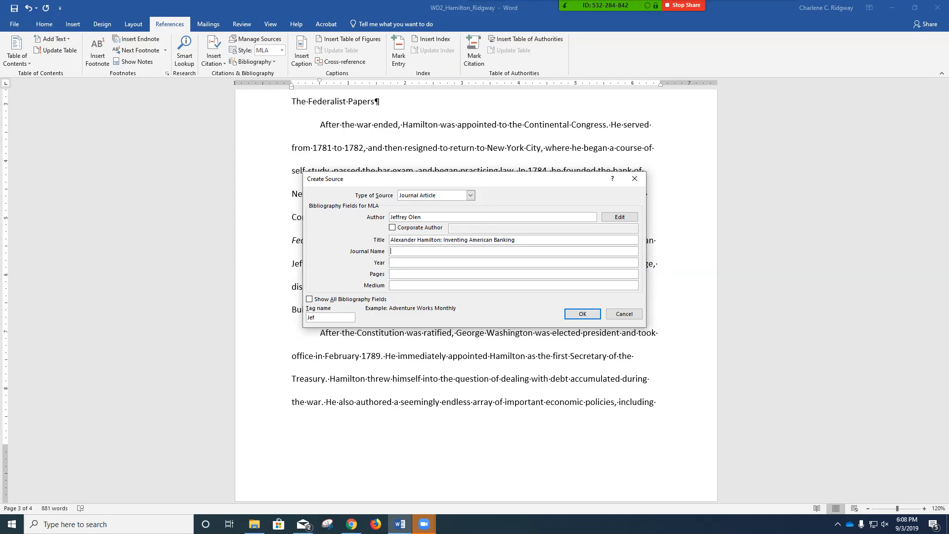
type("Jouranal of American Histo")
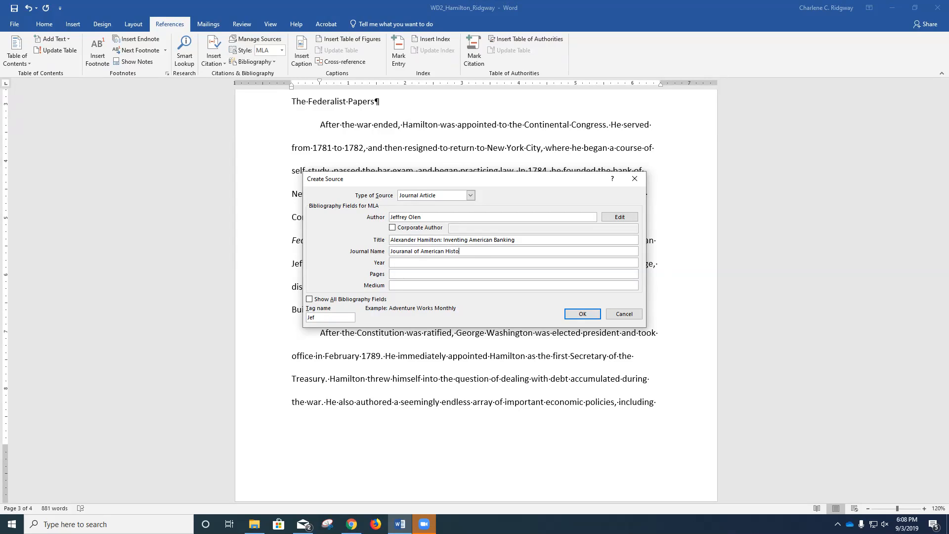
type("ry and Cultural Studies")
key("Tab")
Set the article's year to 2015 and pages to 122-145, and show all bibliography fields.
type("2")
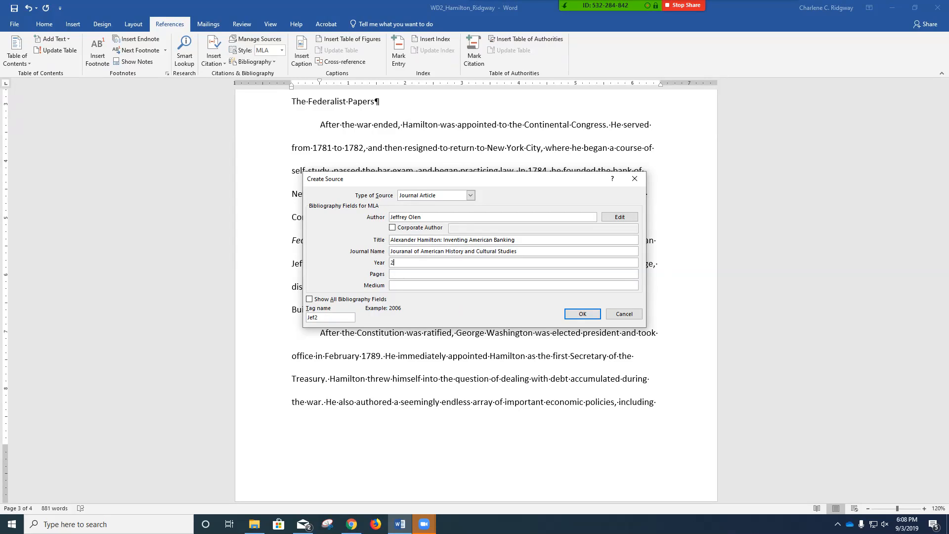
type("015")
key("Tab")
type("122-145")
key("alt+a")
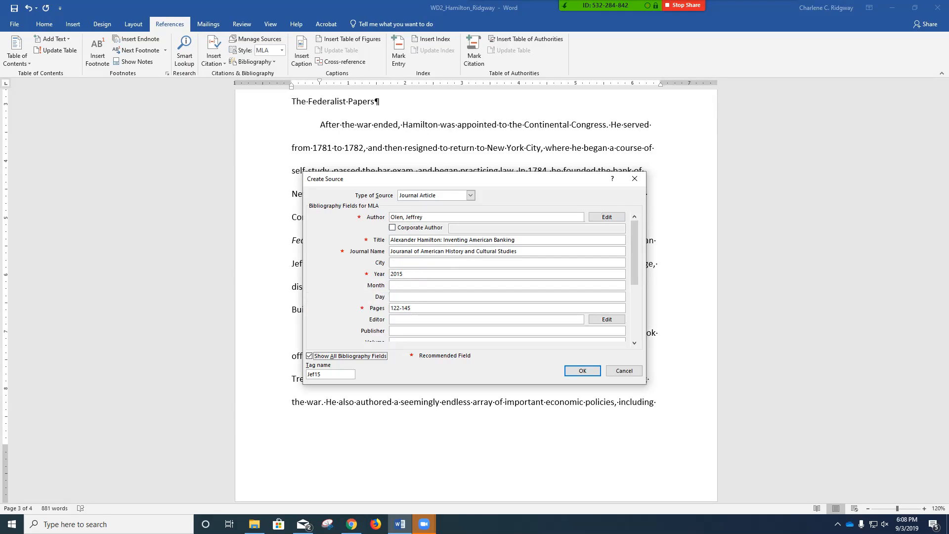
Complete the journal source with volume 30, issue 5 and medium Web, and insert its citation.
left_click_drag(635, 252, 635, 280)
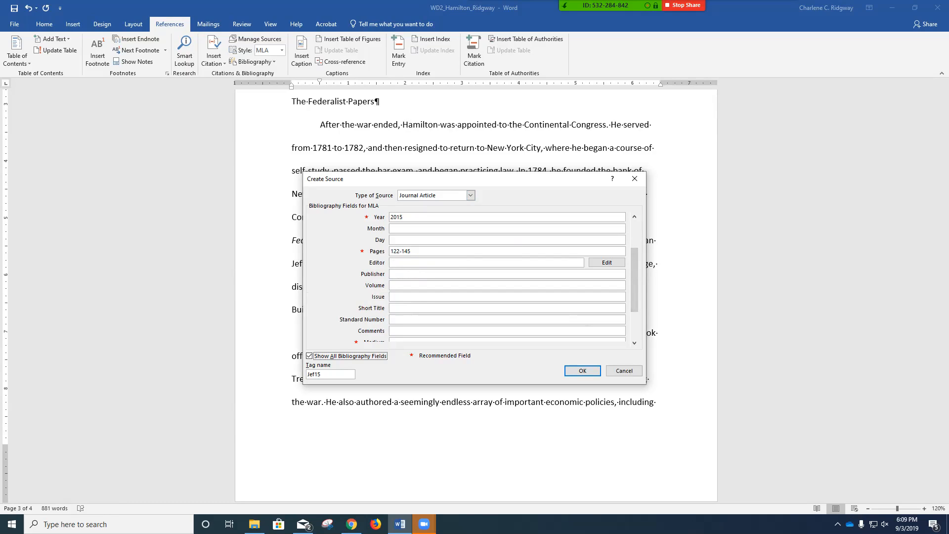
left_click(507, 286)
type("30")
left_click(507, 297)
left_click_drag(634, 280, 634, 295)
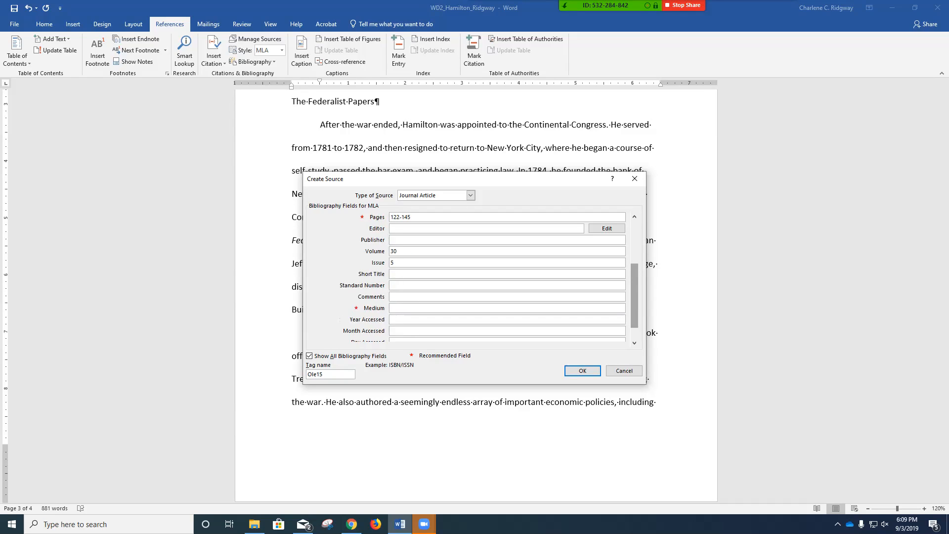
left_click(507, 308)
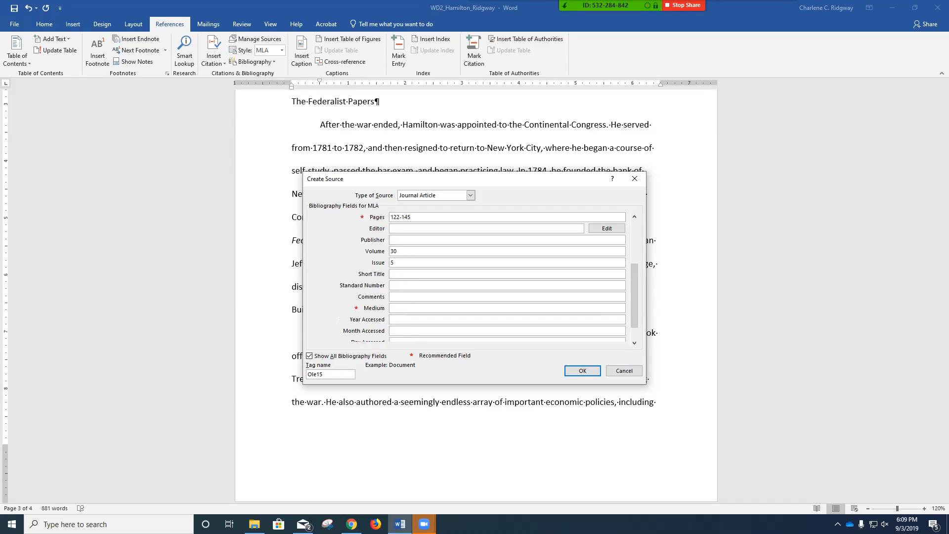
type("Web")
left_click_drag(635, 295, 635, 251)
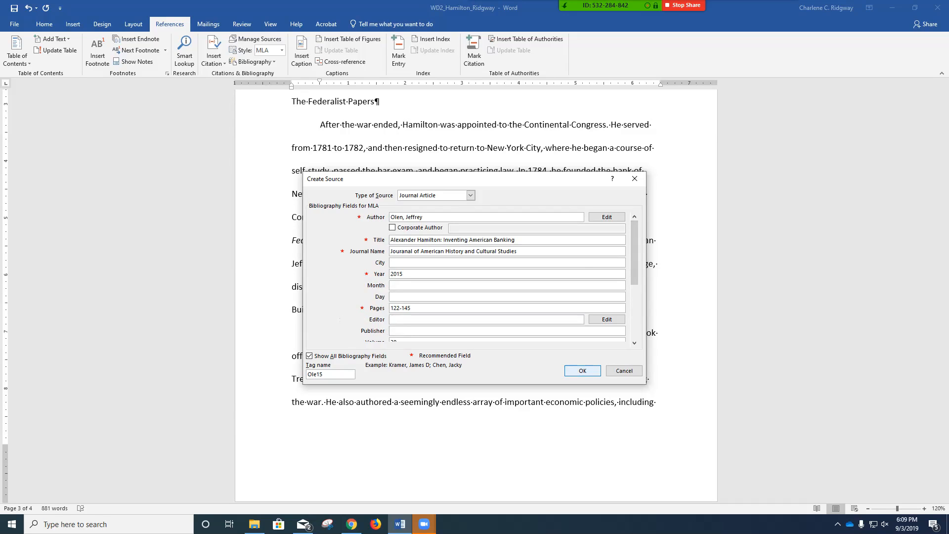
left_click(582, 371)
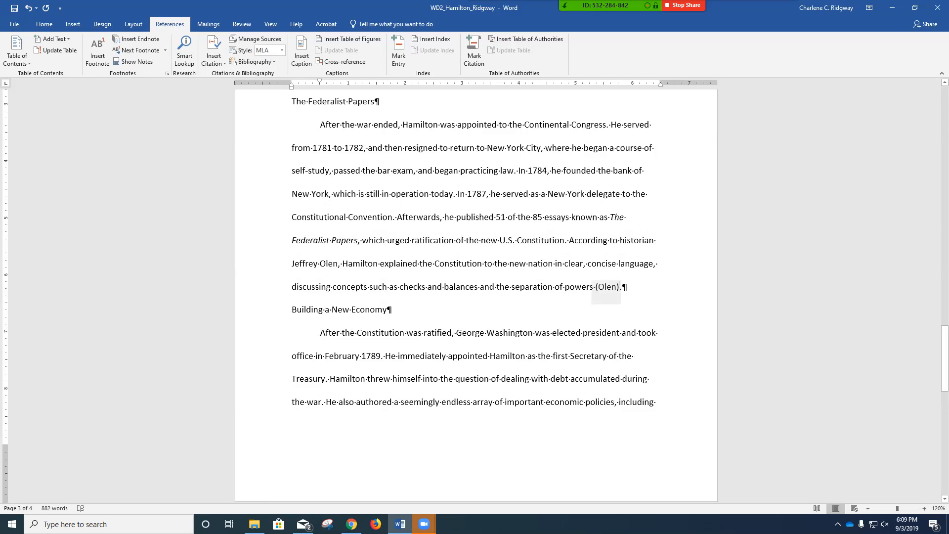
Edit the citation after "separation of powers" to show page 142, suppressing the author and title.
left_click(604, 287)
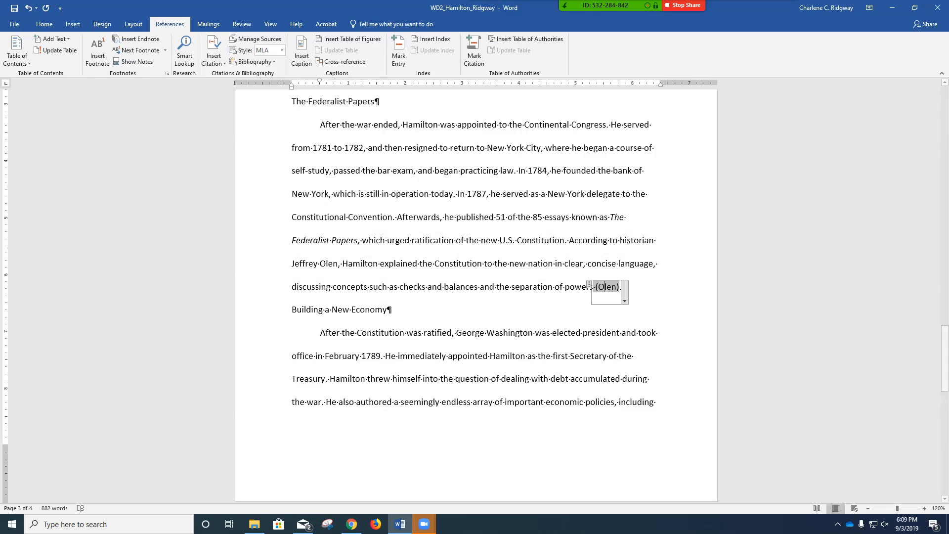
left_click(624, 301)
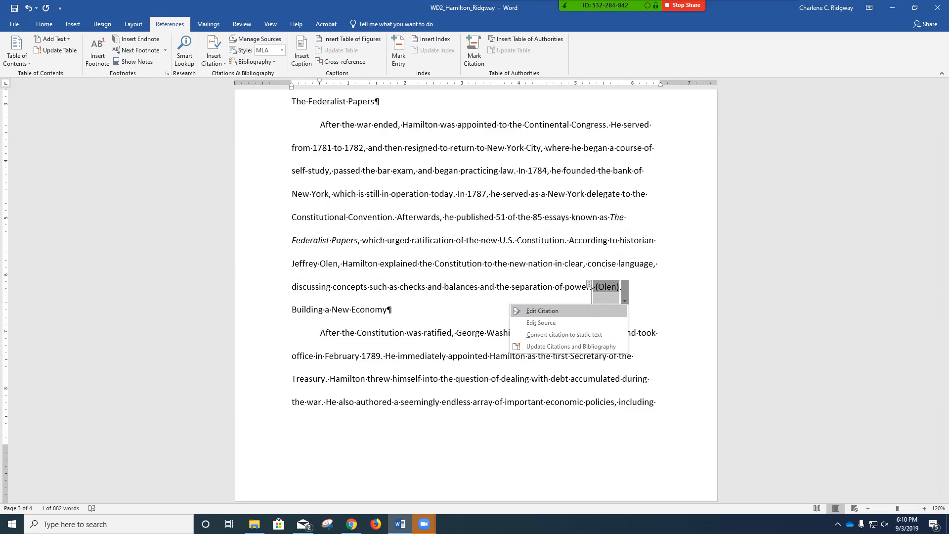
left_click(543, 311)
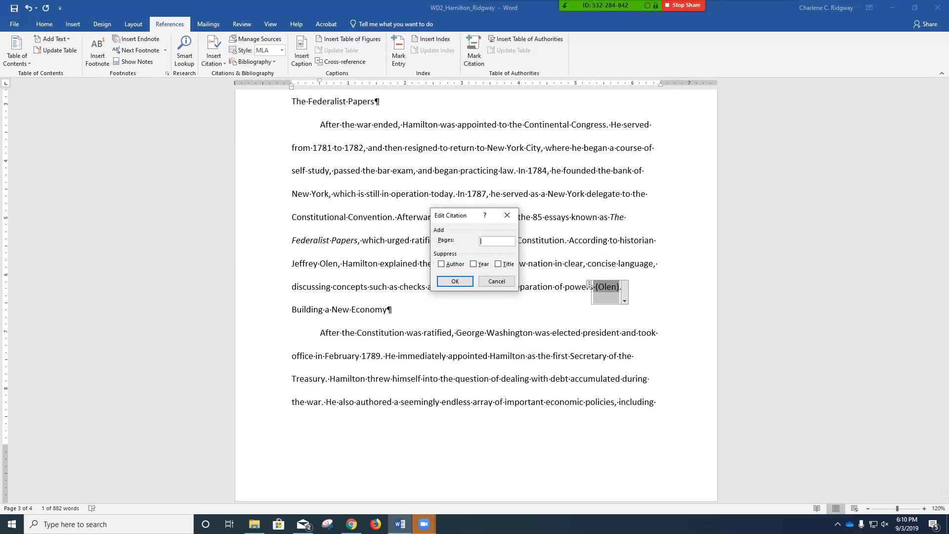
type("14")
key("alt+a")
key("alt+t")
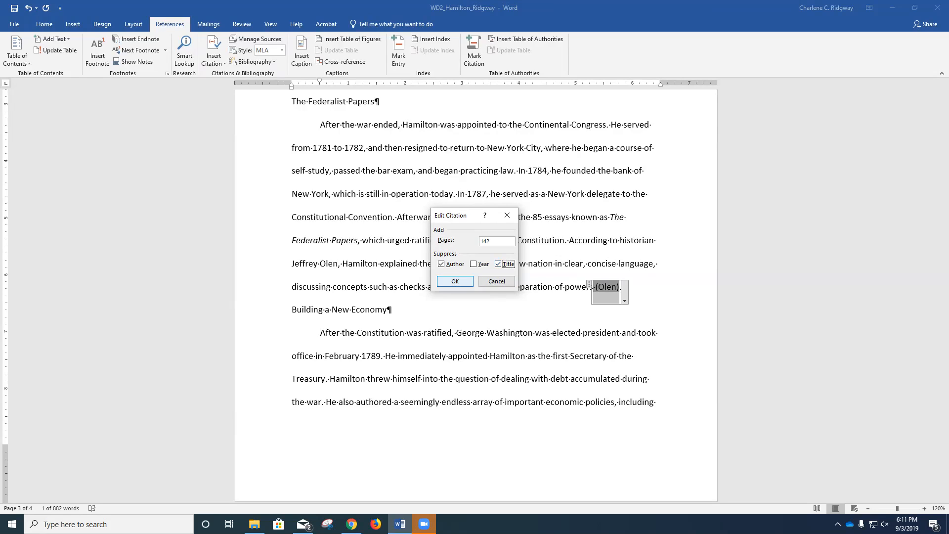
left_click(455, 281)
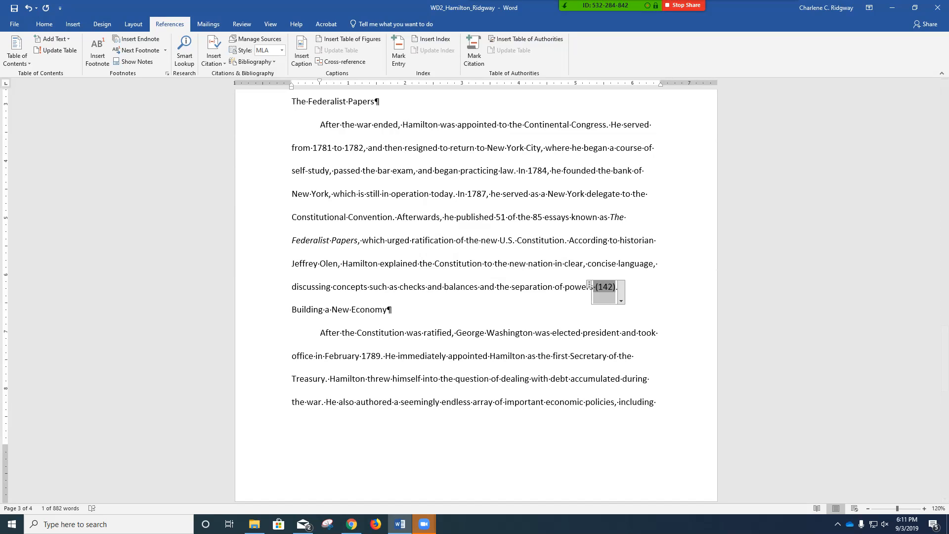
left_click(619, 287)
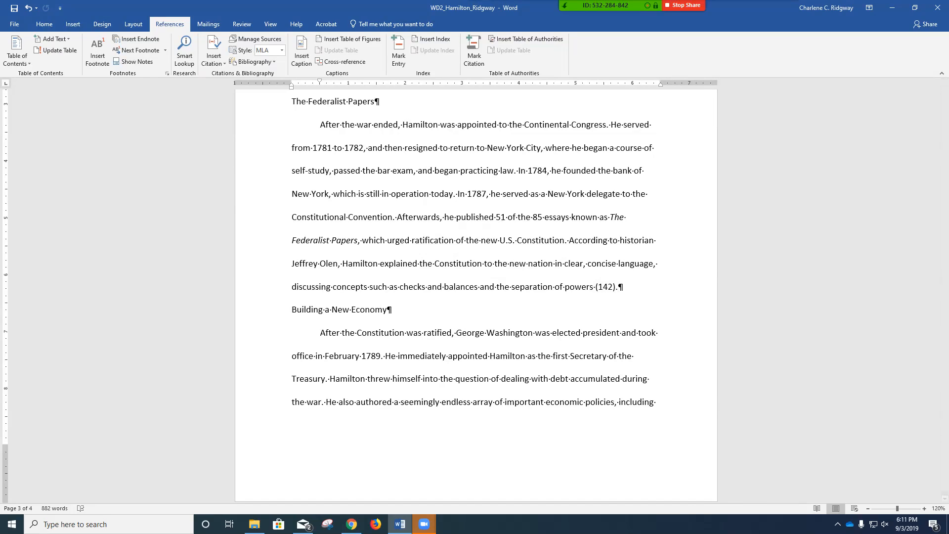
Insert a citation to the existing source "Alexander Hamilton: Inventing American Banking" just before the final period after "in operation until 1811".
scroll(476, 296, "down", 8)
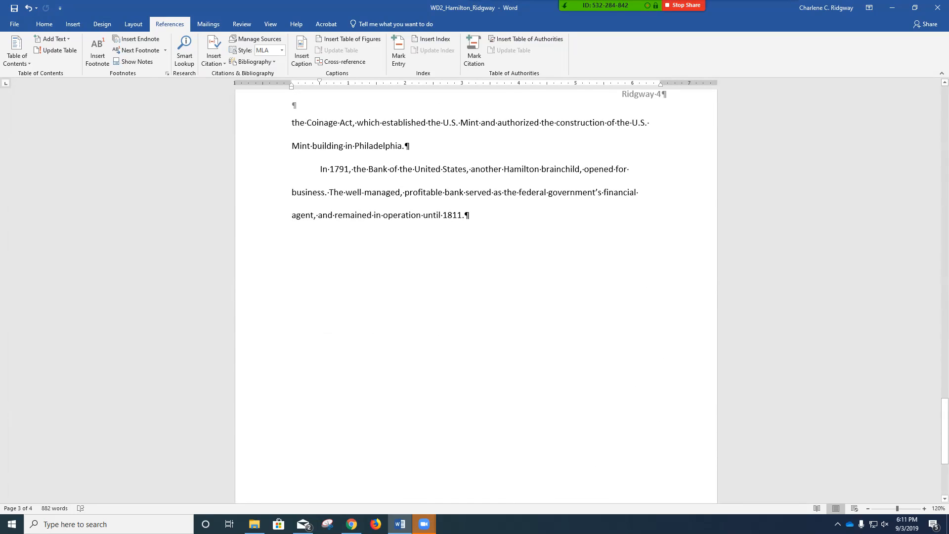
scroll(477, 297, "up", 1)
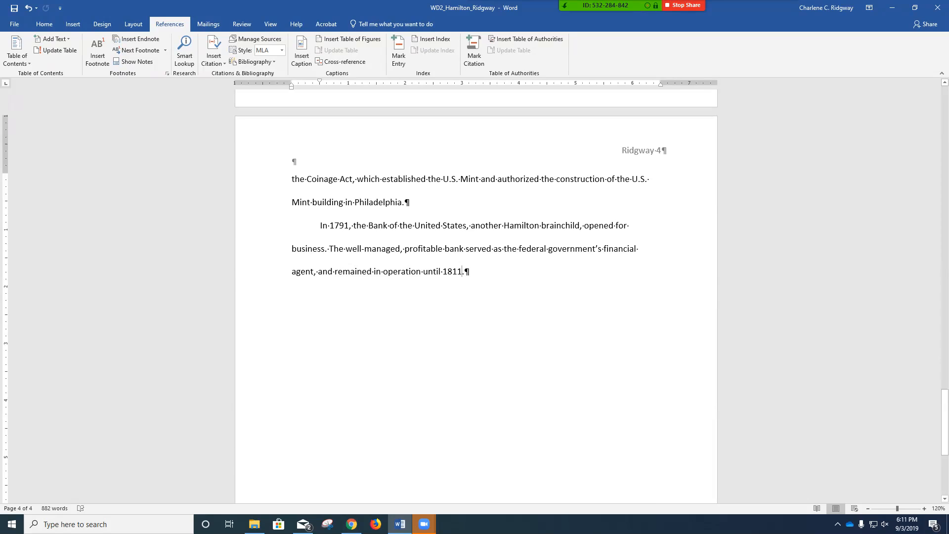
left_click(213, 55)
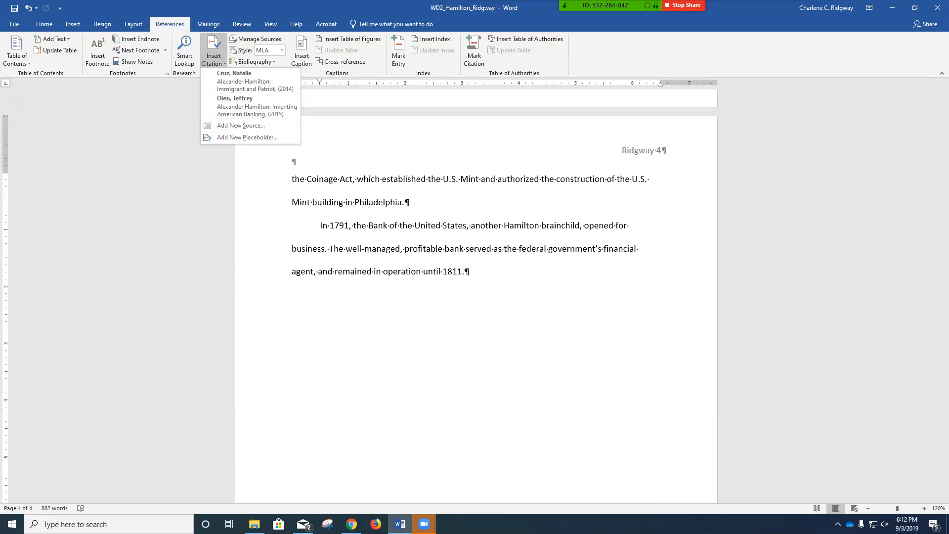
key("Return")
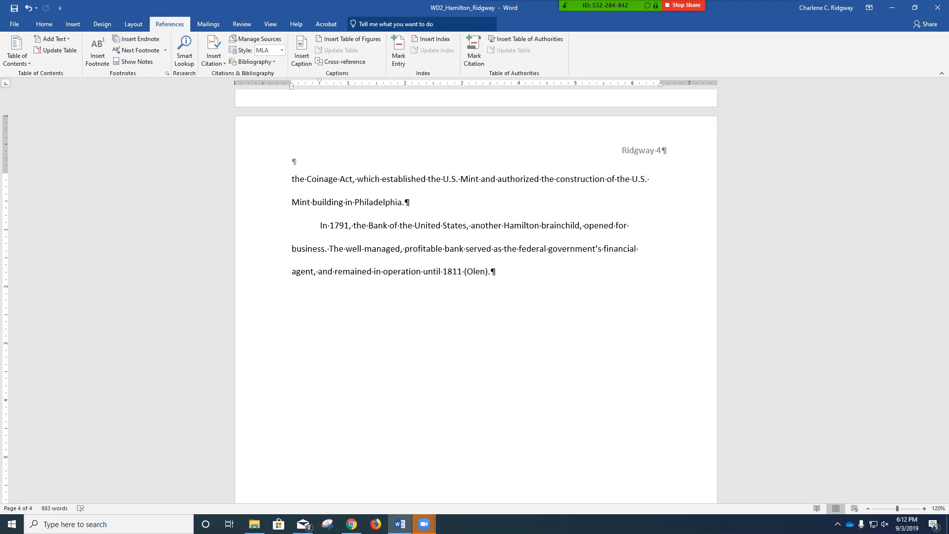
left_click(783, 14)
left_click(806, 62)
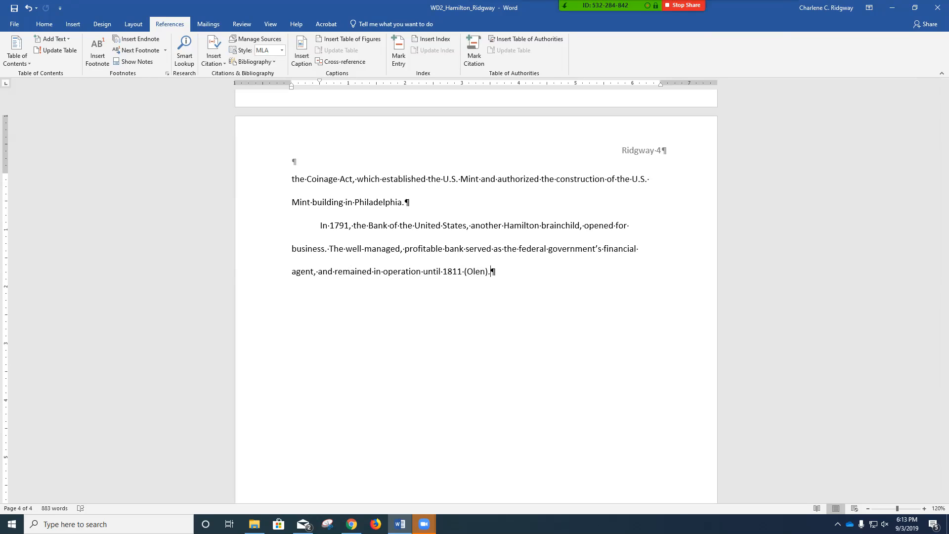
Insert a page break after the paper's last paragraph, and delete that break again.
left_click(73, 24)
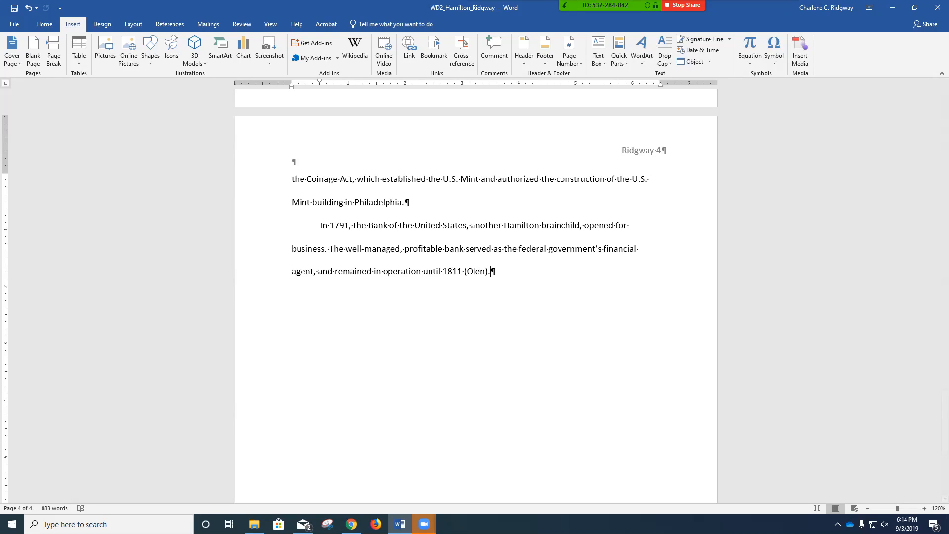
left_click(54, 49)
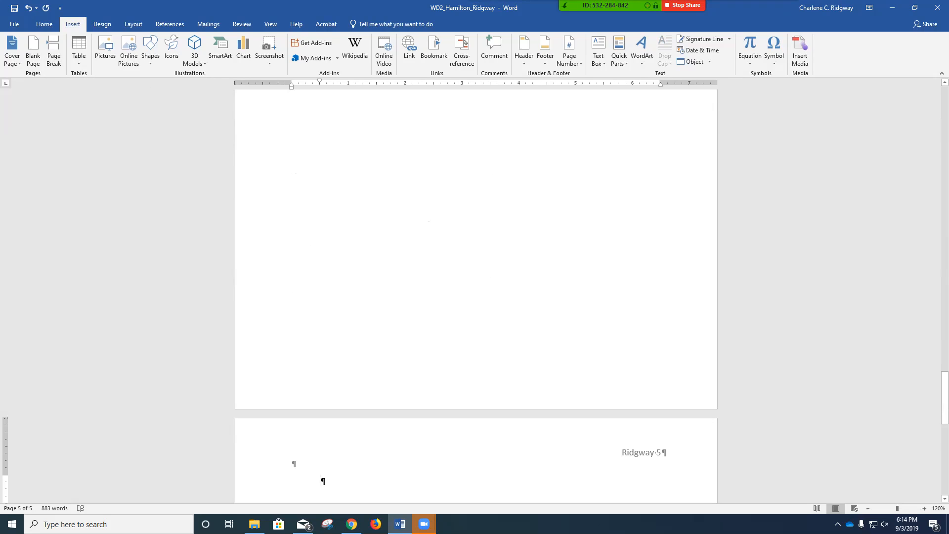
scroll(321, 481, "up", 7)
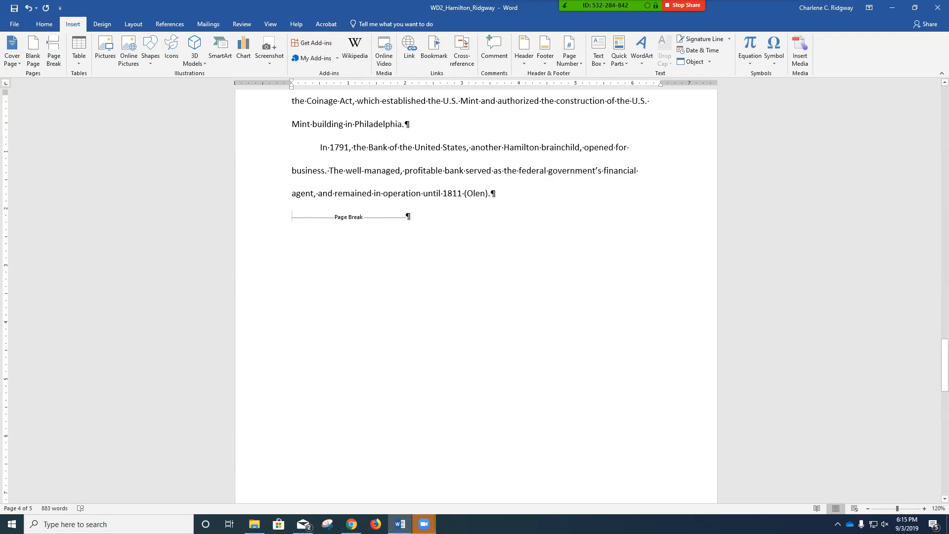
key("Delete")
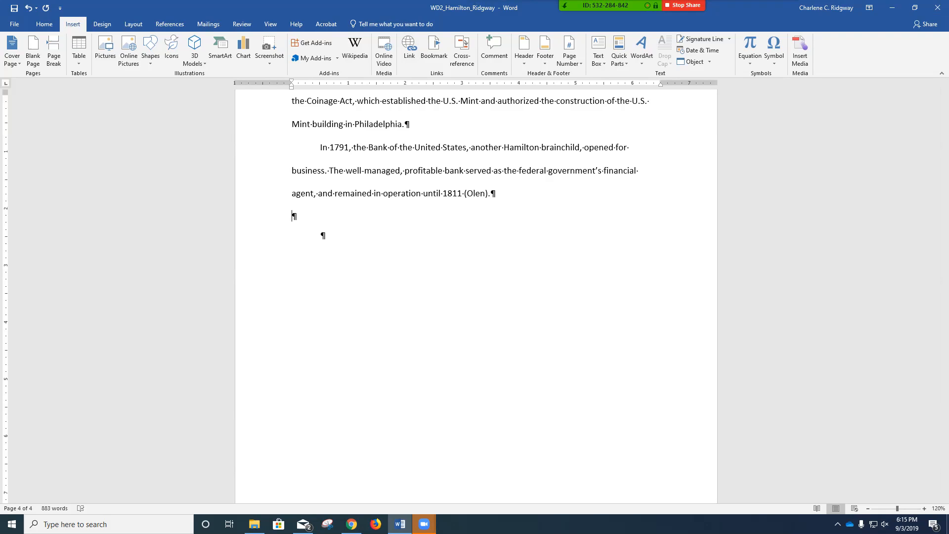
Insert a page break at the blank paragraph following the paper's last body paragraph.
left_click(53, 49)
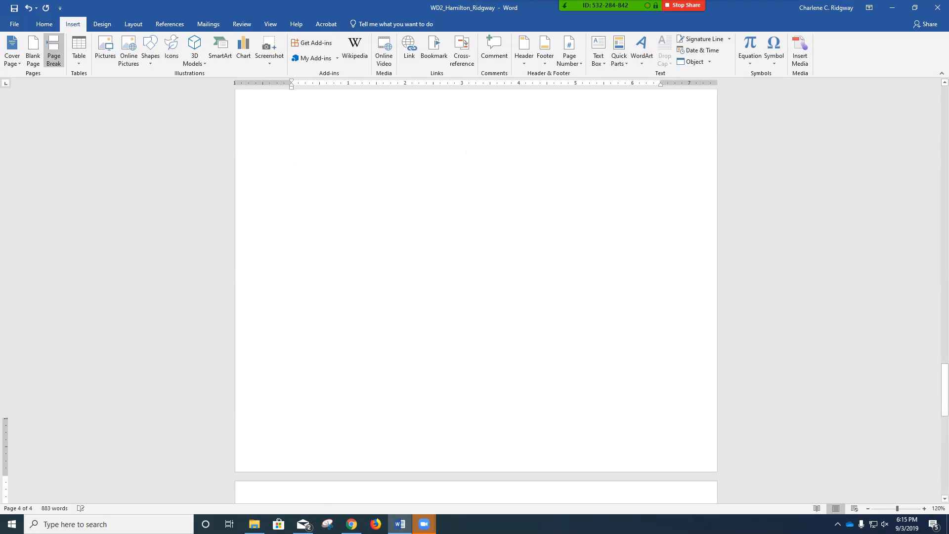
scroll(476, 297, "up", 5)
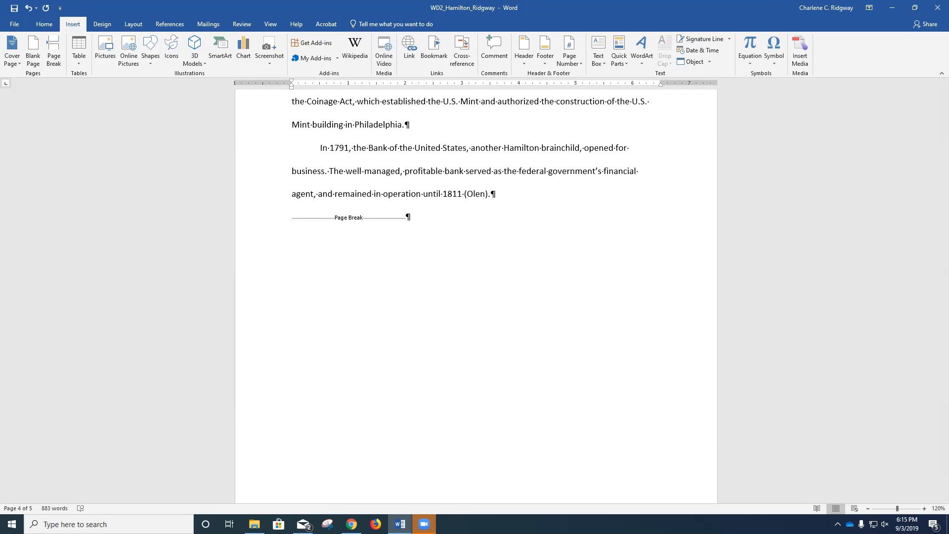
scroll(476, 297, "down", 10)
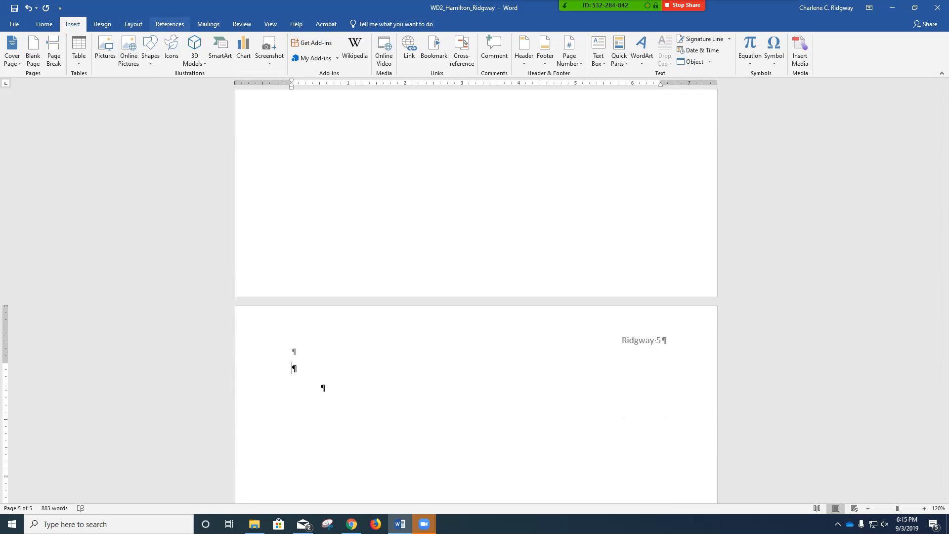
Insert the built-in Works Cited bibliography at the start of the new final page.
left_click(170, 24)
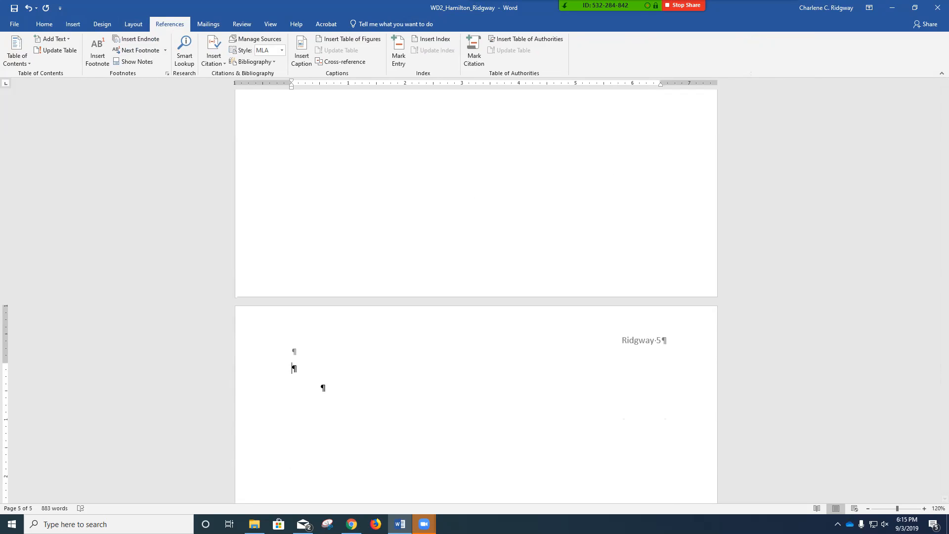
left_click(254, 62)
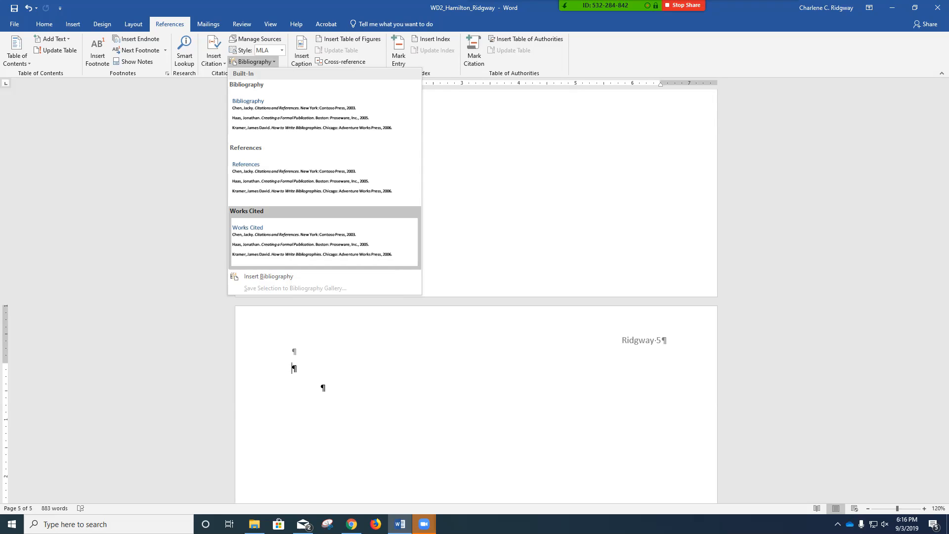
left_click(297, 242)
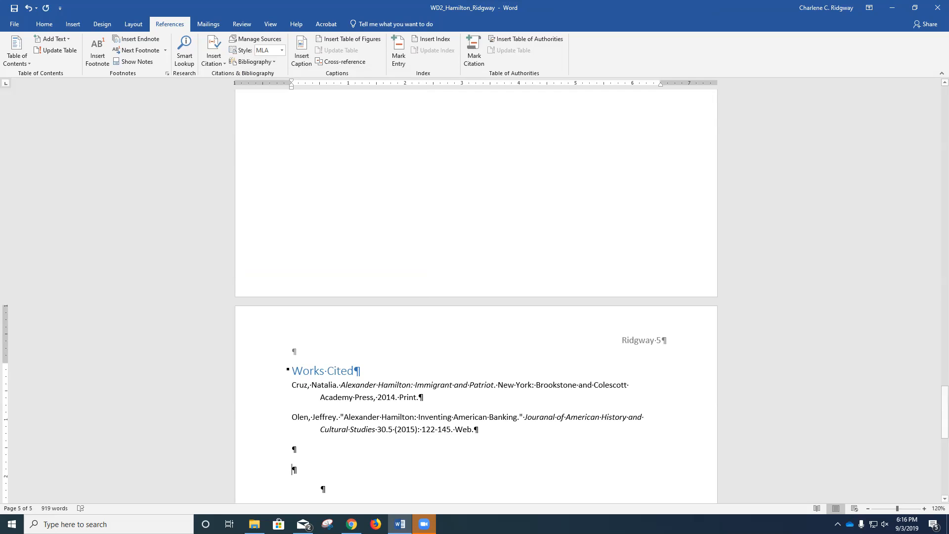
left_click(362, 397)
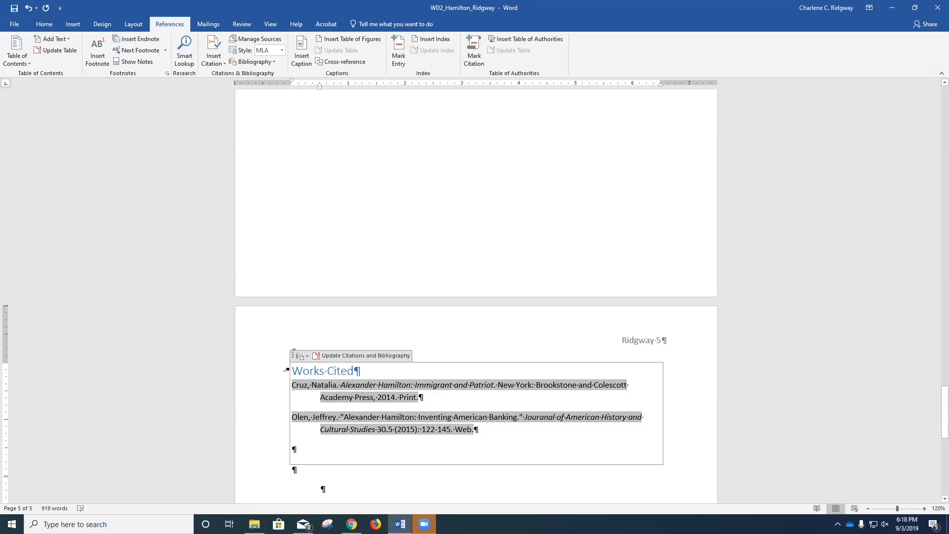
left_click(294, 470)
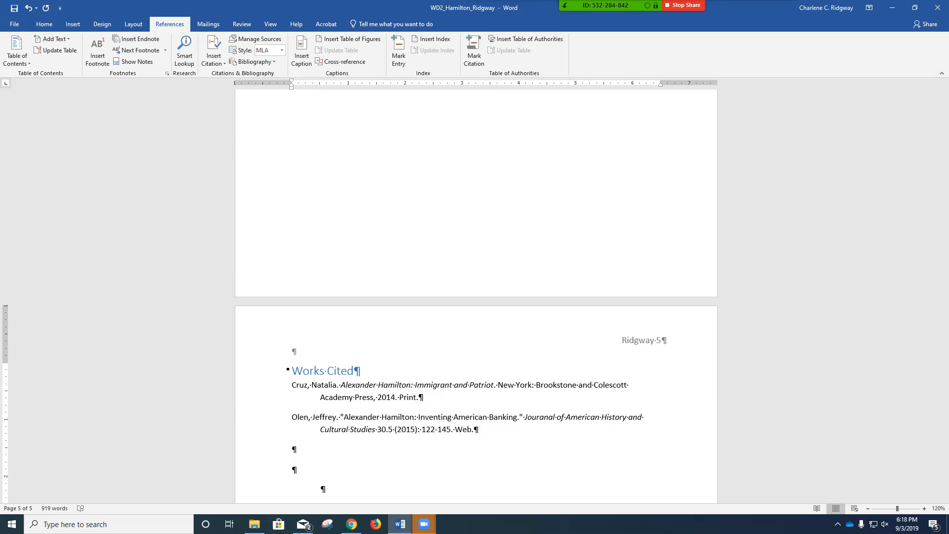
Correct the author's last name in the source behind the page 37 citation, updating both the master list and current document, and save the paper.
scroll(476, 296, "up", 20)
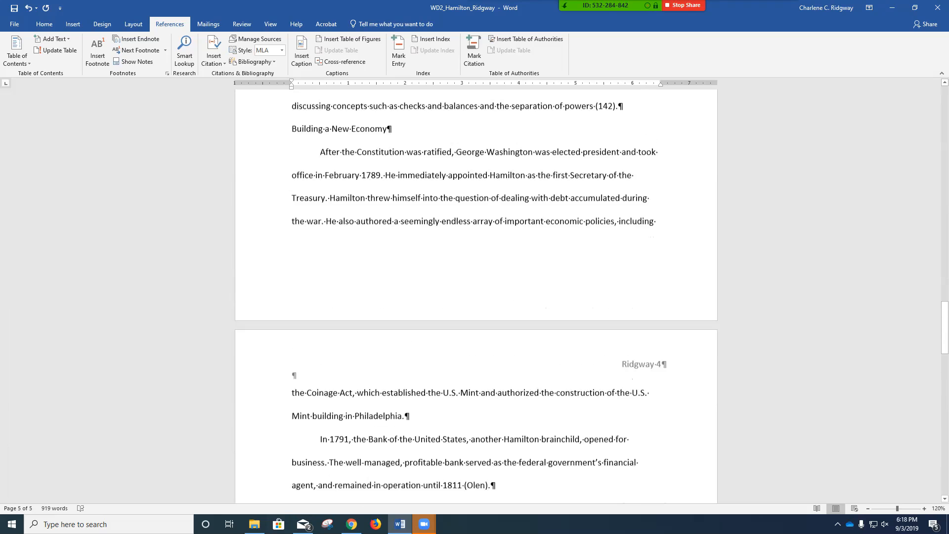
scroll(476, 297, "up", 3)
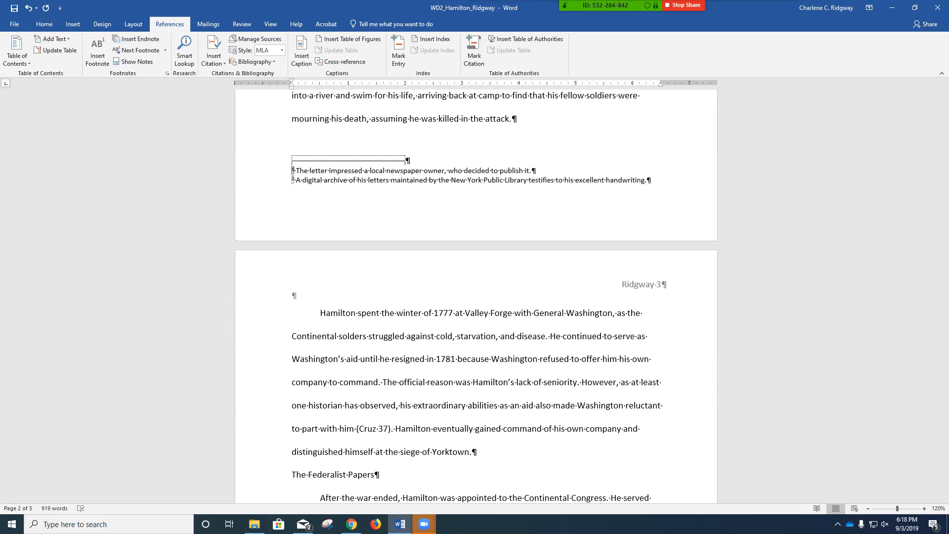
left_click(377, 428)
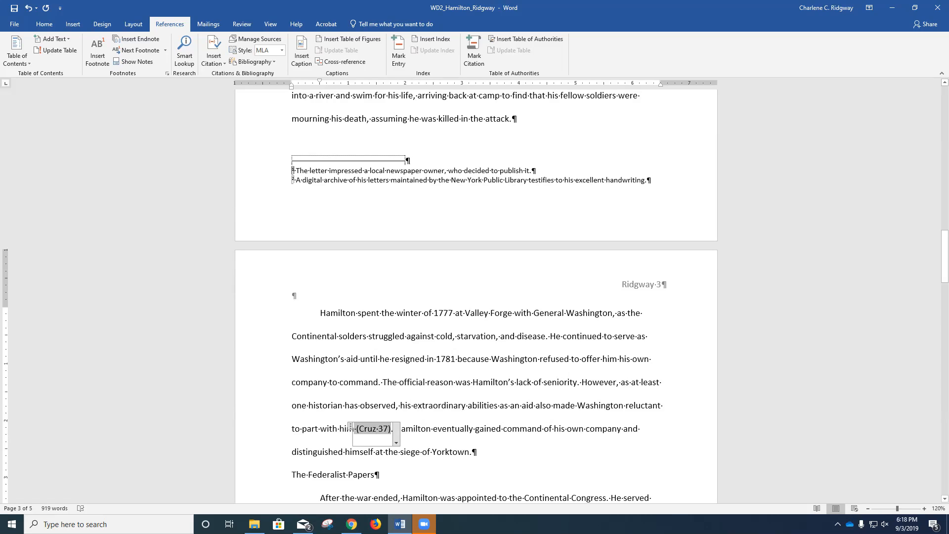
left_click(396, 443)
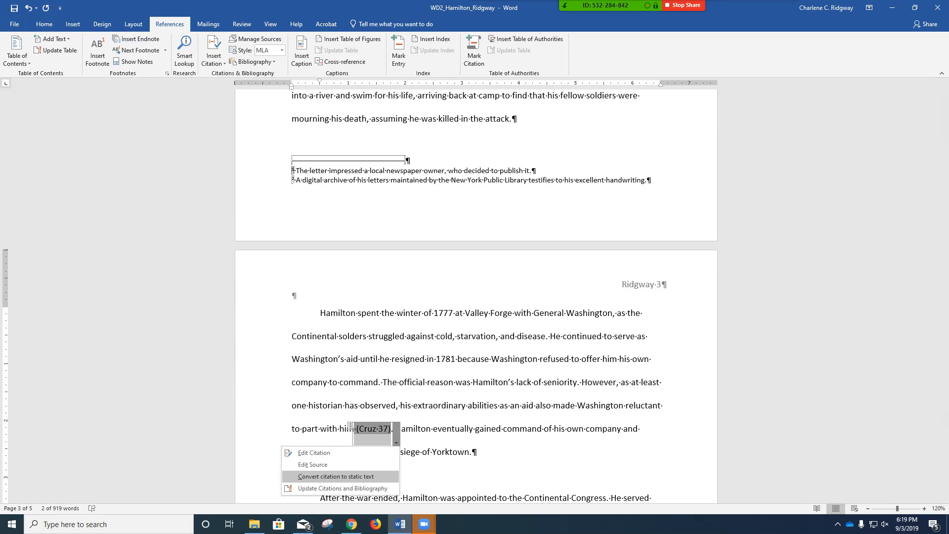
left_click(316, 465)
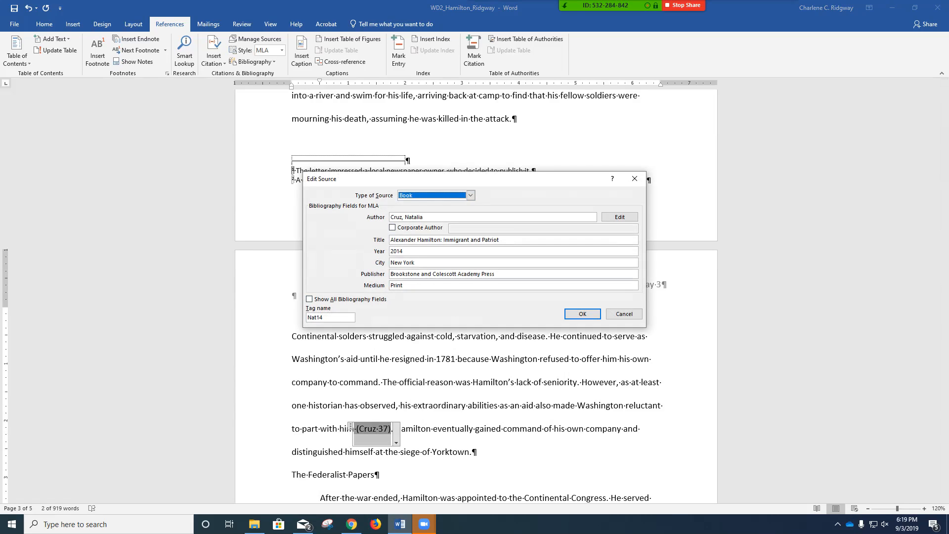
double_click(397, 217)
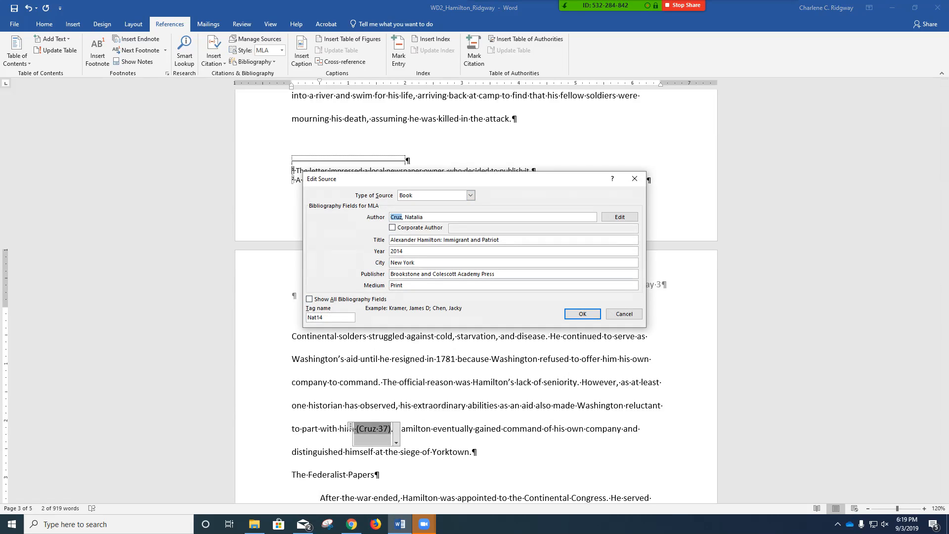
type("Kruse")
key("Return")
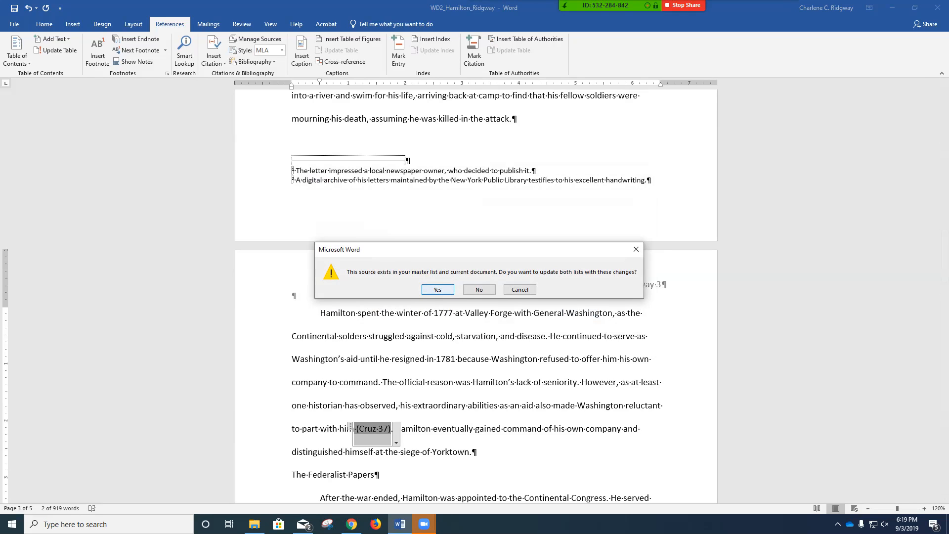
key("Return")
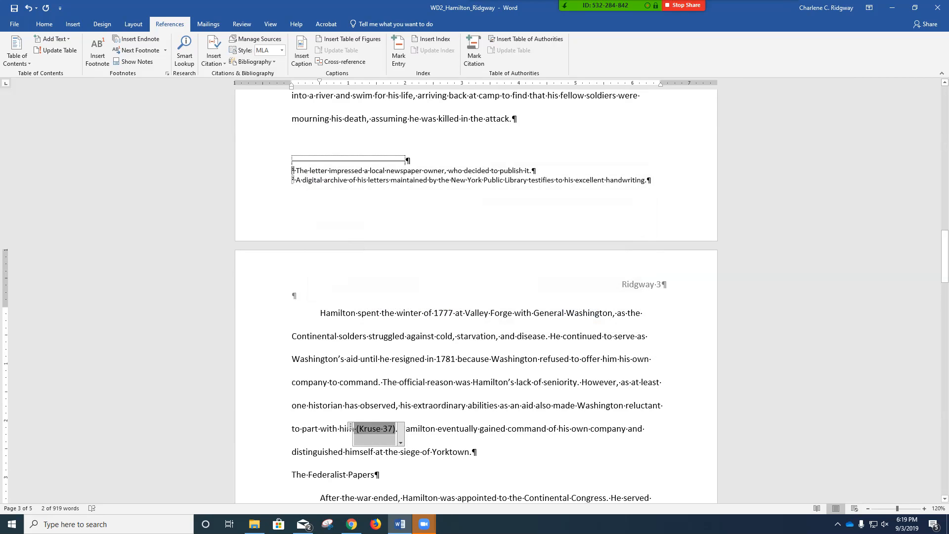
left_click(472, 452)
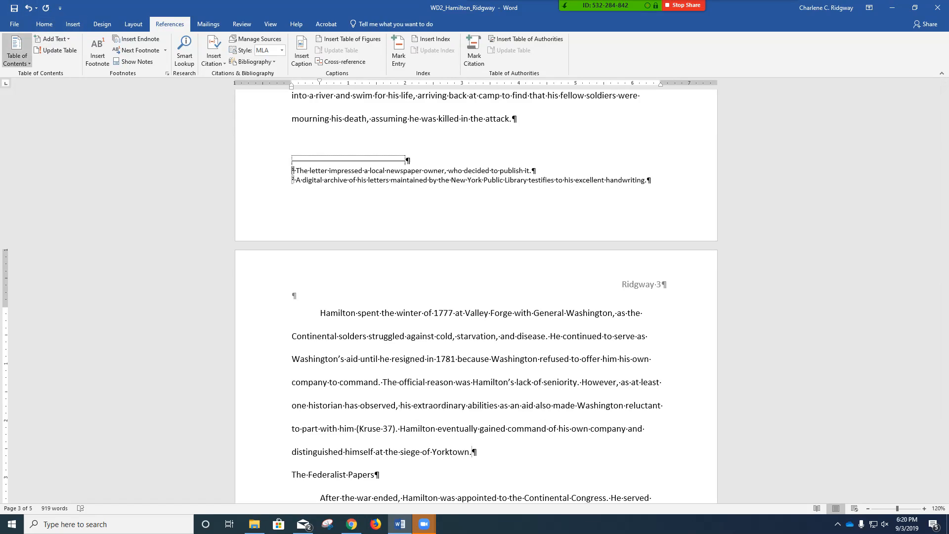
left_click(15, 7)
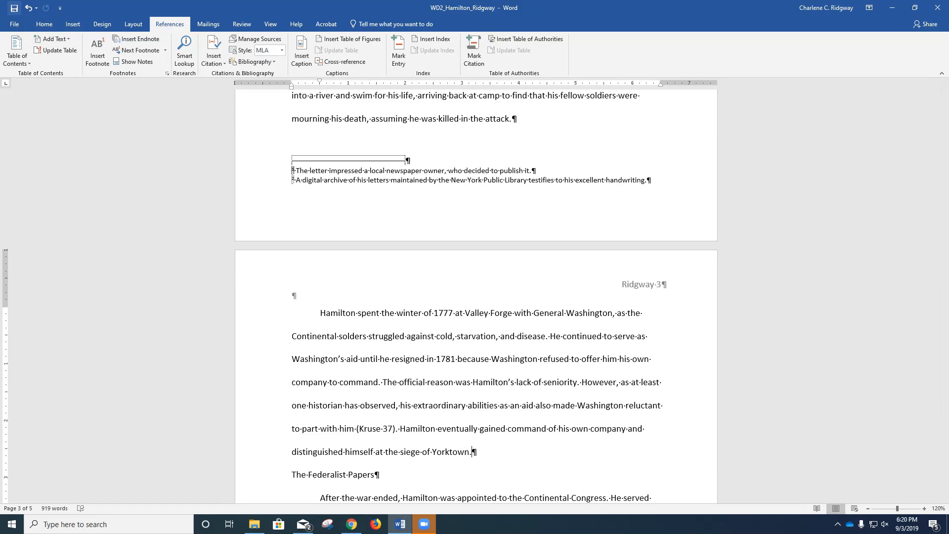
Update the Works Cited list on the last page to reflect the edited source.
scroll(476, 297, "down", 8)
scroll(476, 297, "down", 10)
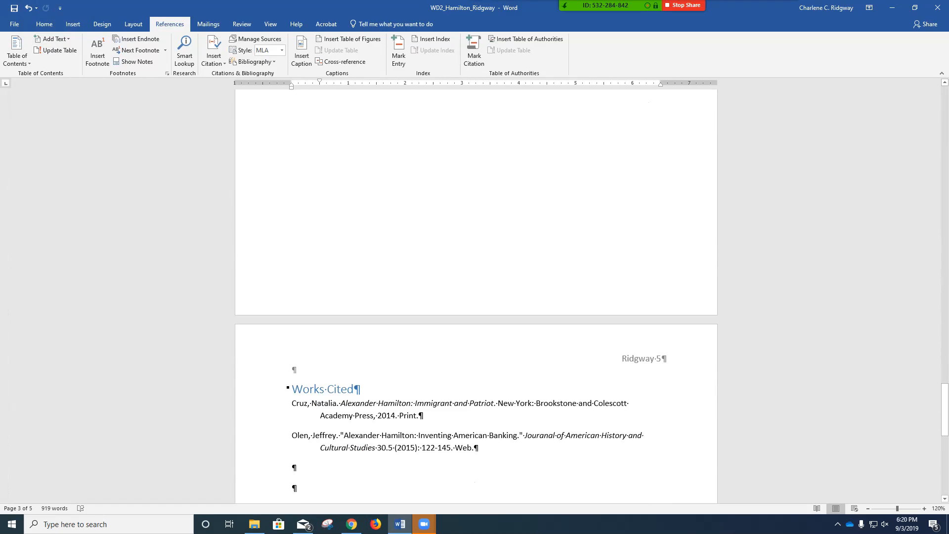
scroll(476, 296, "down", 2)
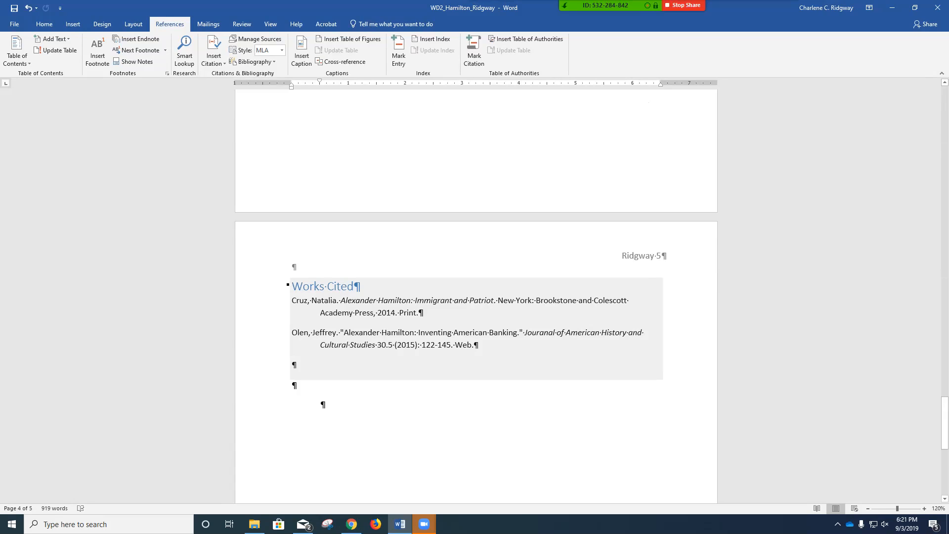
left_click(400, 313)
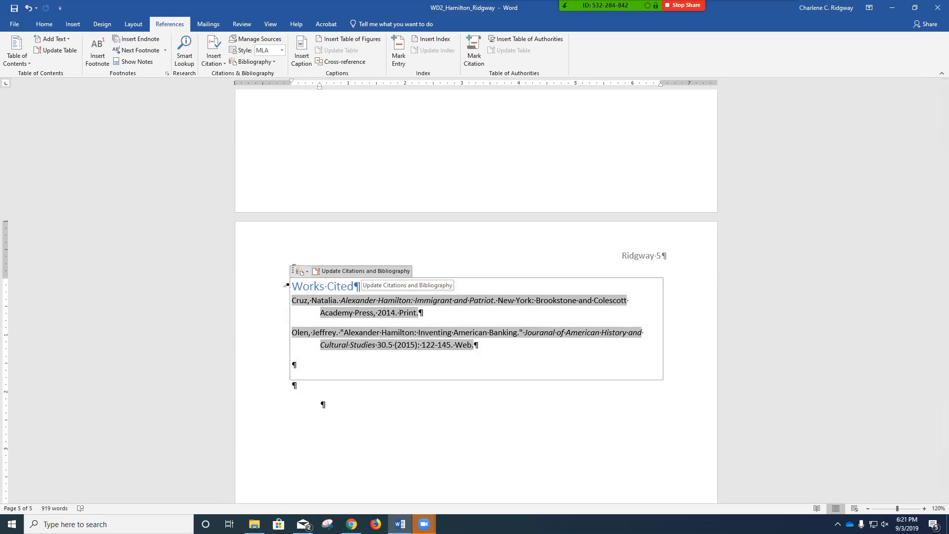
left_click(366, 271)
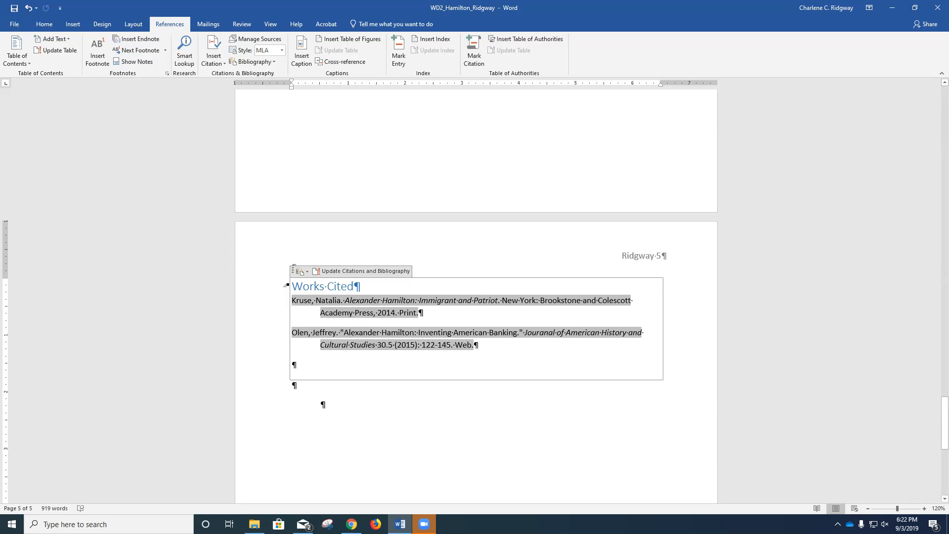
Apply the Normal style to the Works Cited heading and center it.
left_click(334, 286)
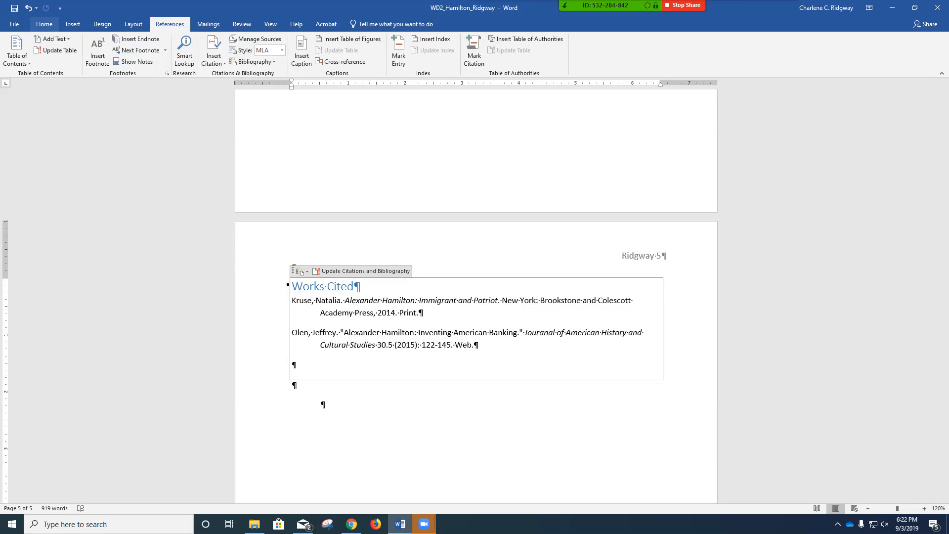
left_click(44, 24)
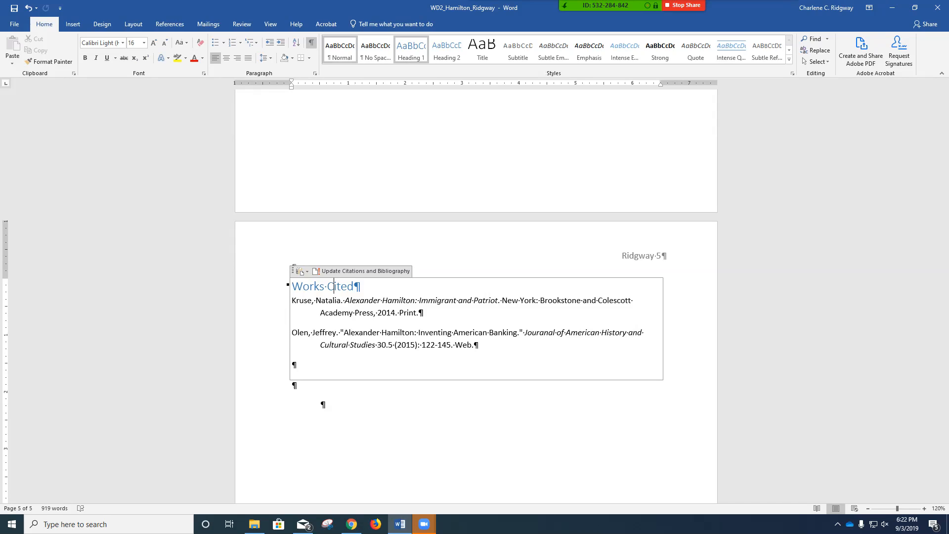
left_click(339, 50)
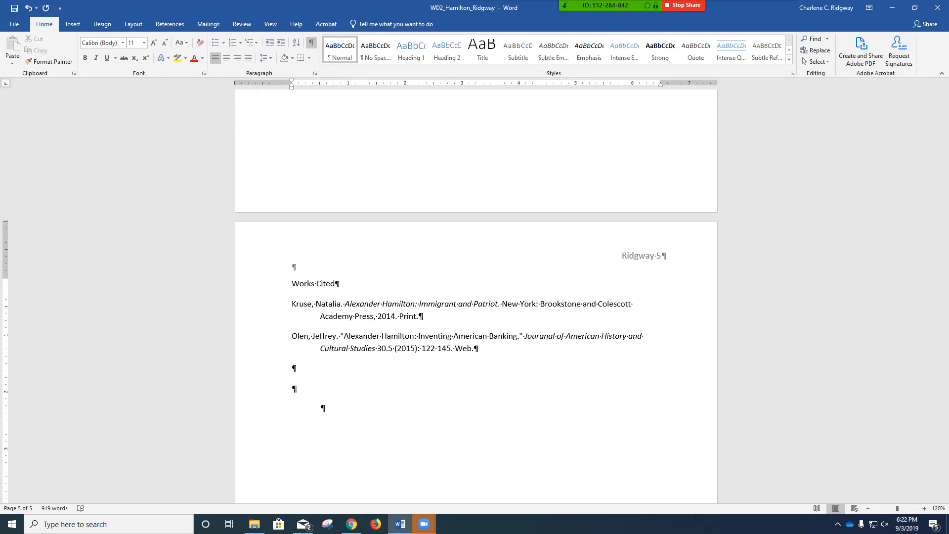
left_click(226, 58)
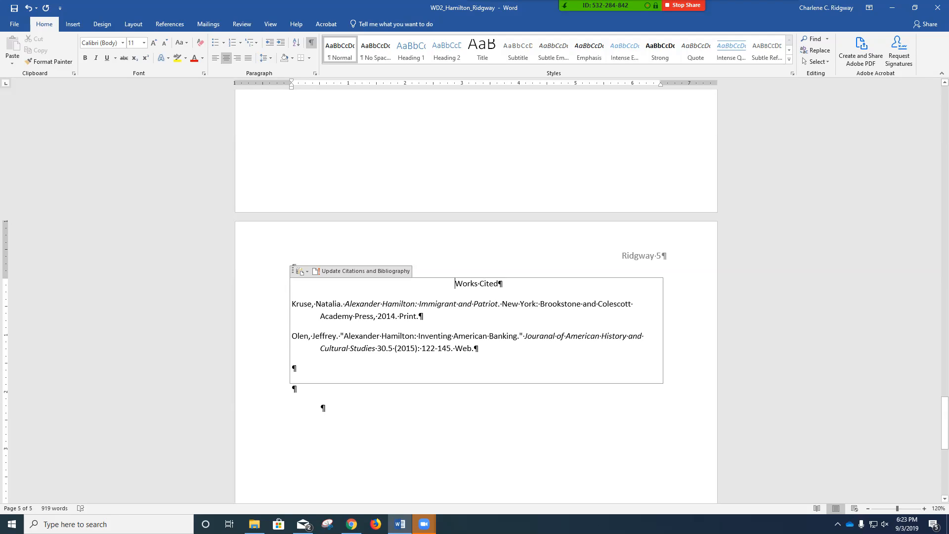
Set the font size of the Works Cited heading and both source entries to 12.
left_click_drag(454, 283, 478, 349)
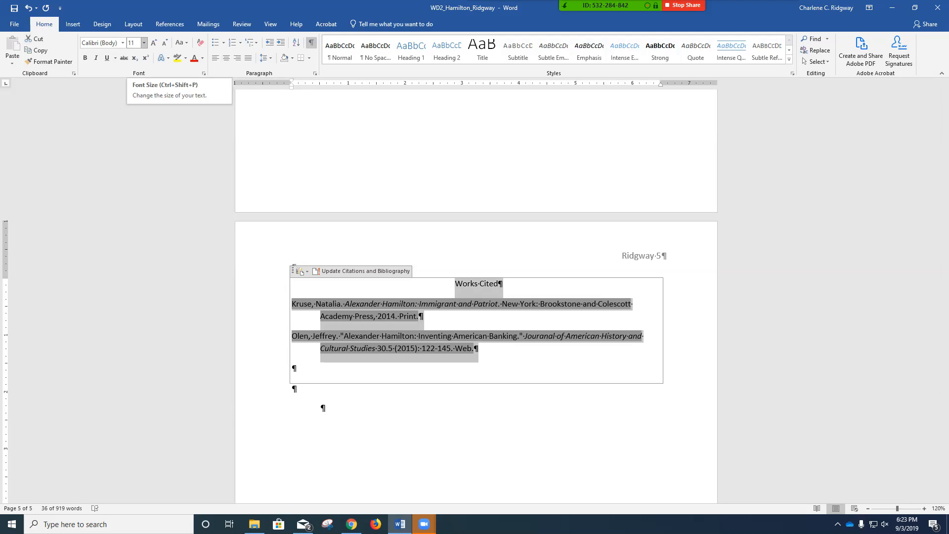
left_click(143, 42)
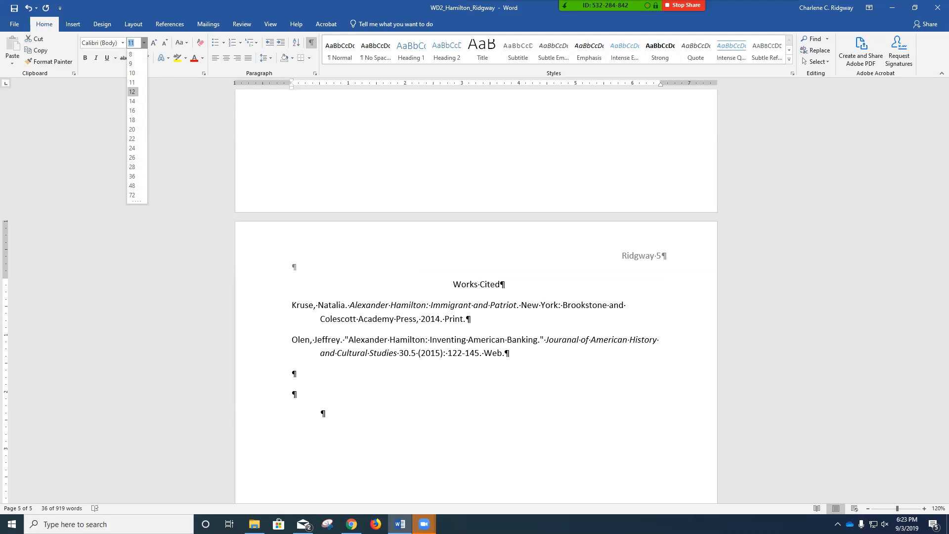
left_click(132, 91)
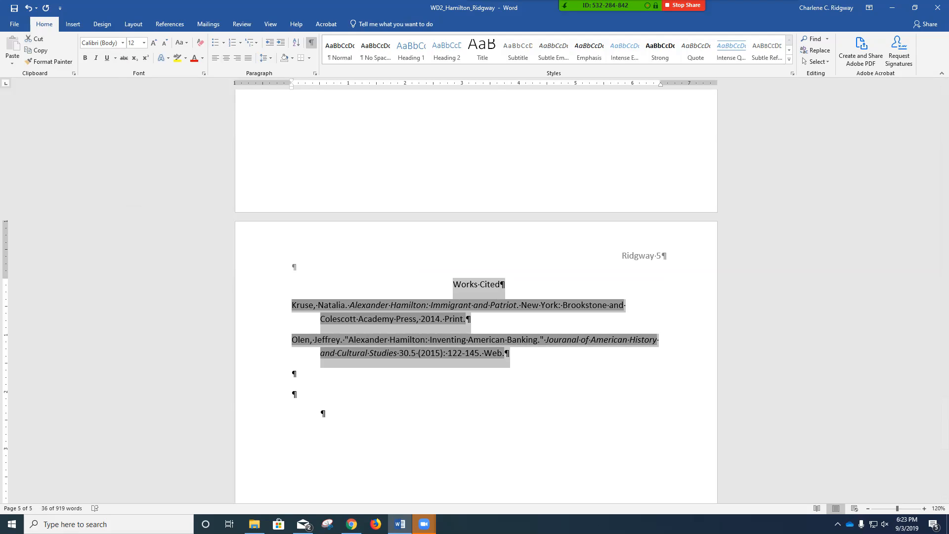
Set the line spacing of the Works Cited heading and entries to 2.0 and remove the space after their paragraphs.
left_click(267, 58)
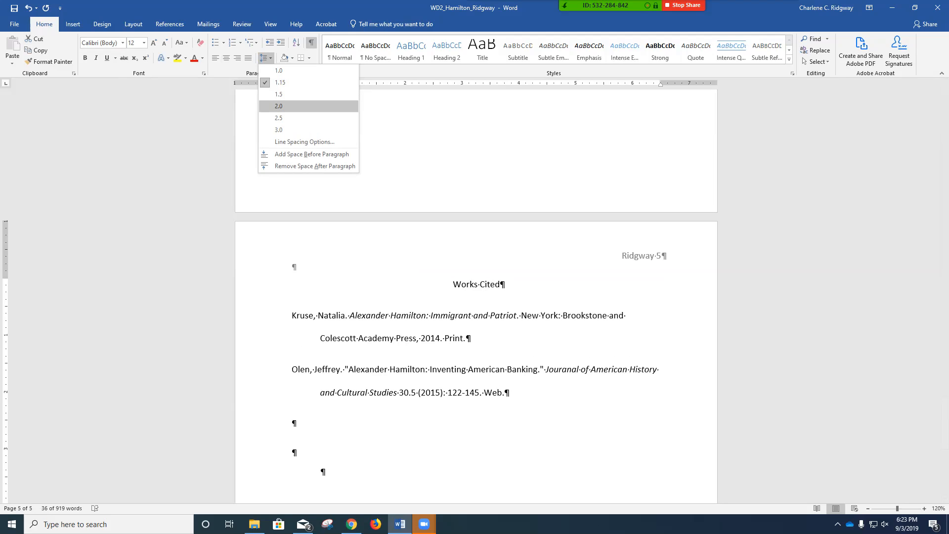
left_click(297, 106)
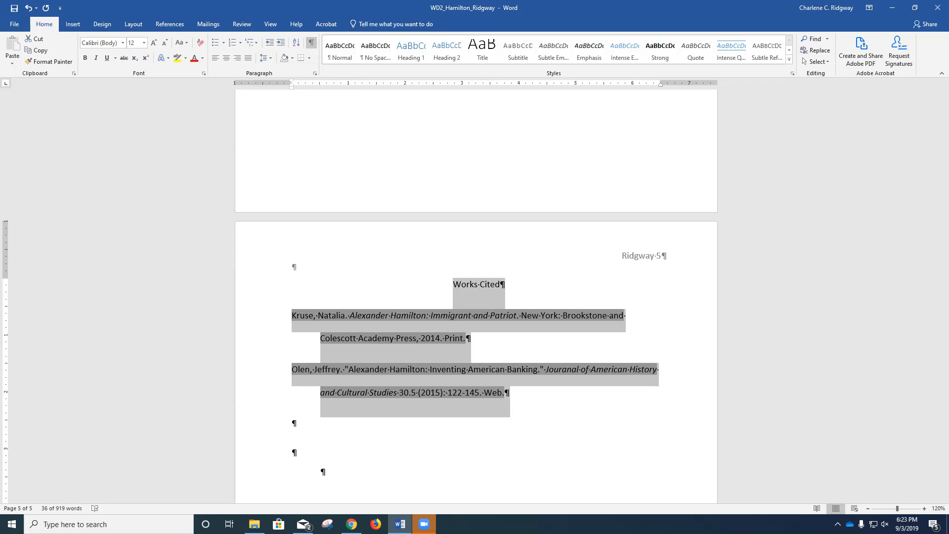
left_click(265, 58)
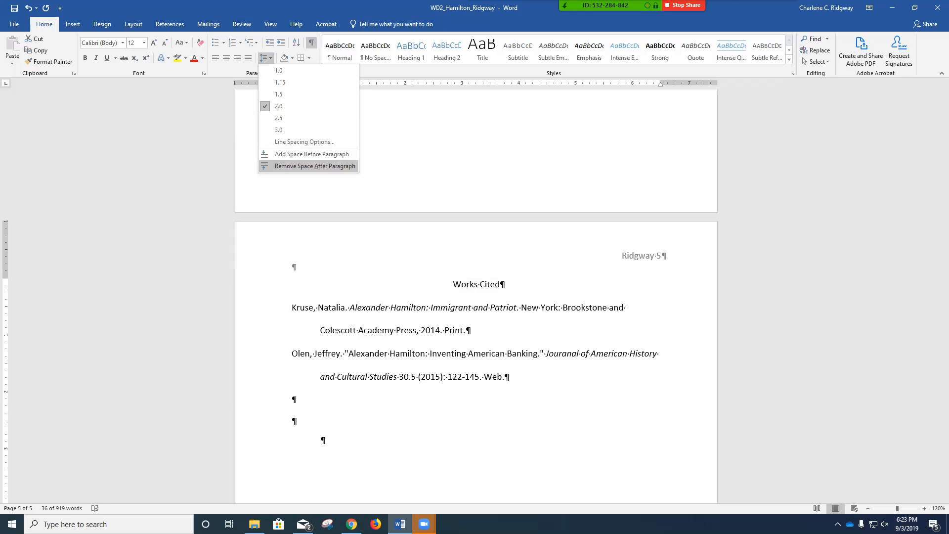
left_click(315, 166)
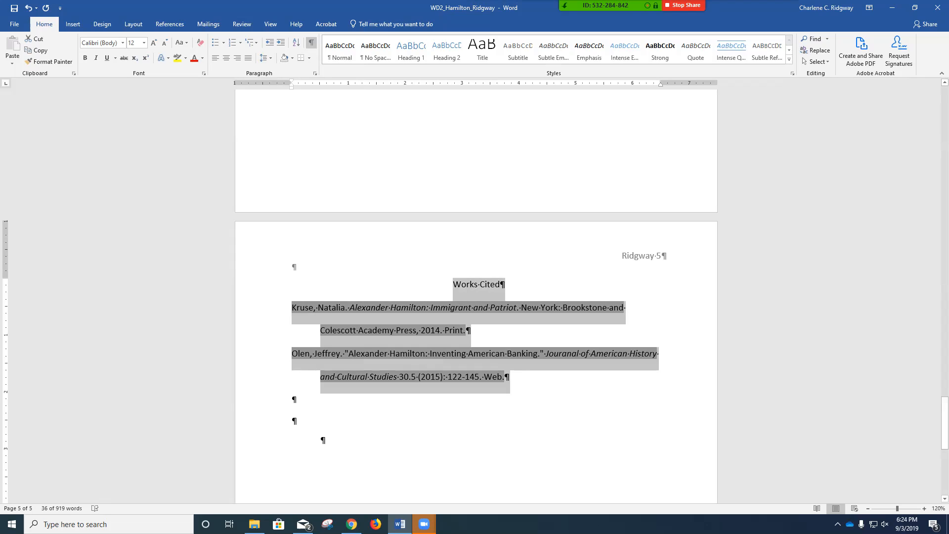
left_click(321, 440)
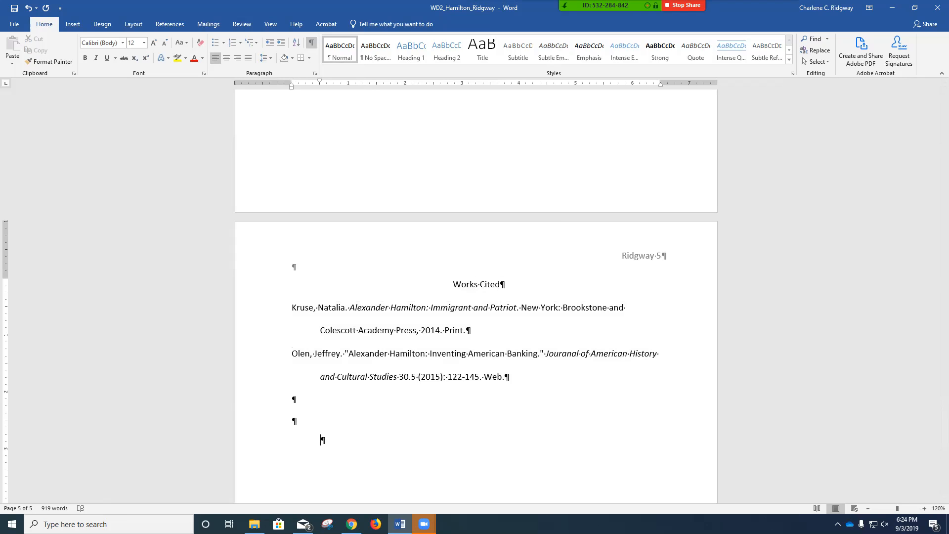
scroll(476, 297, "up", 5)
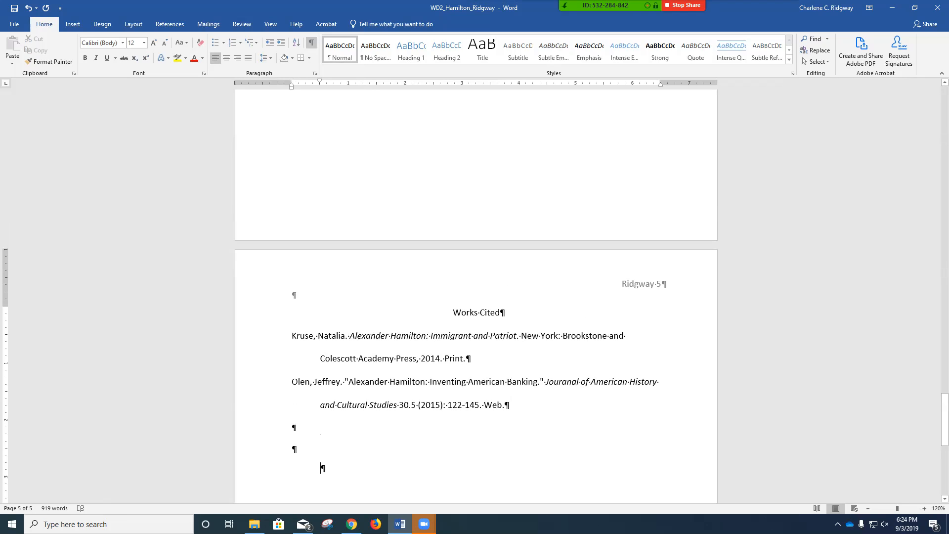
scroll(476, 297, "up", 10)
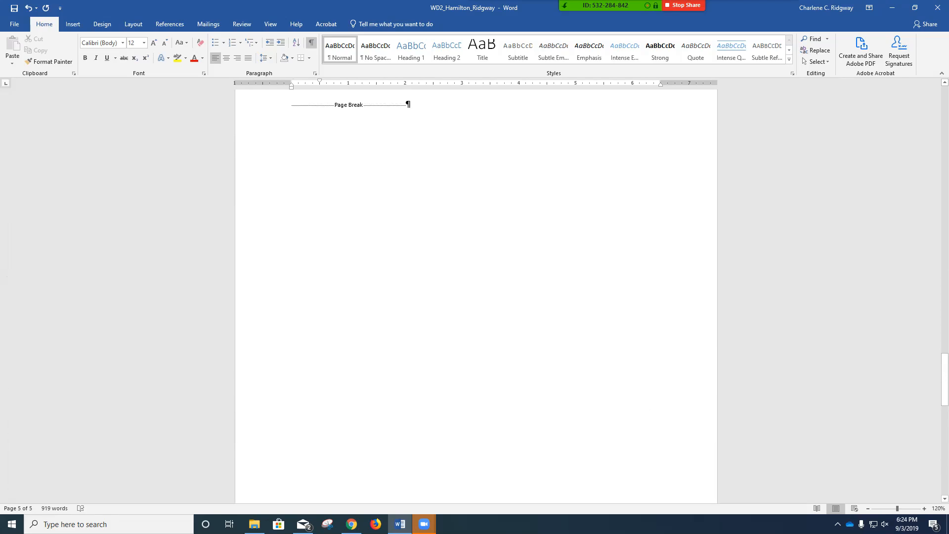
scroll(476, 296, "up", 8)
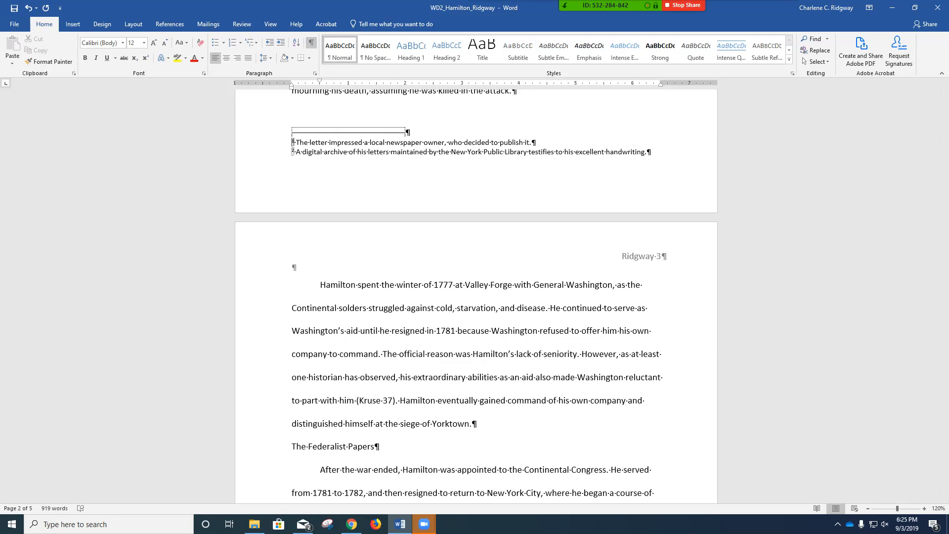
left_click(782, 14)
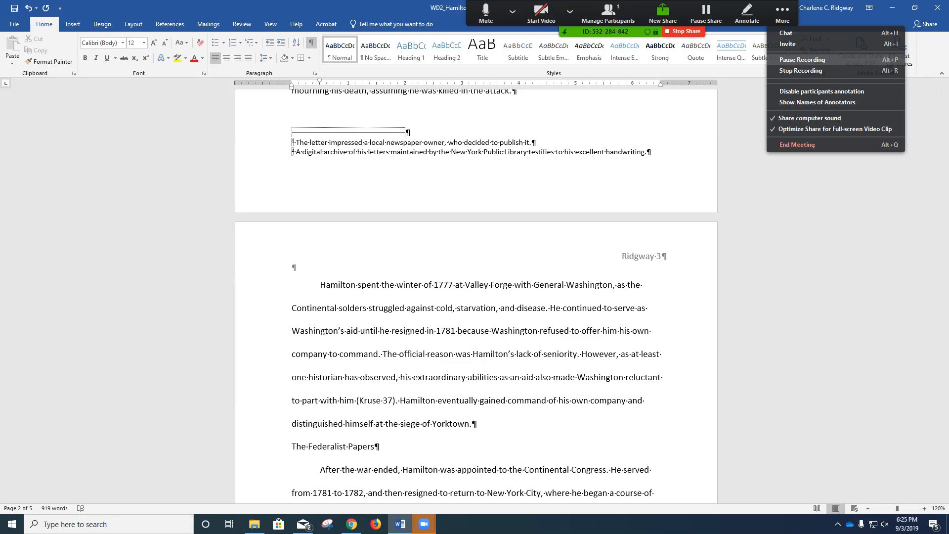
left_click(801, 71)
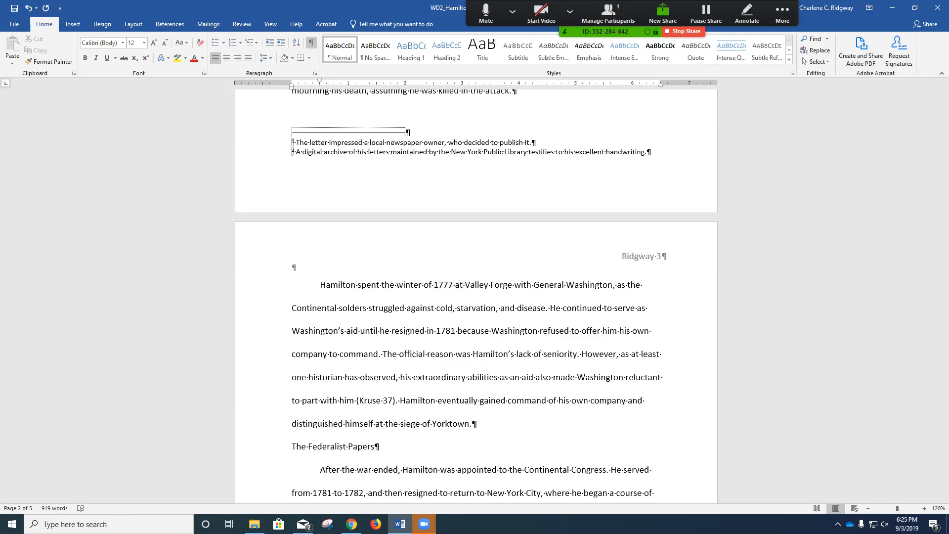